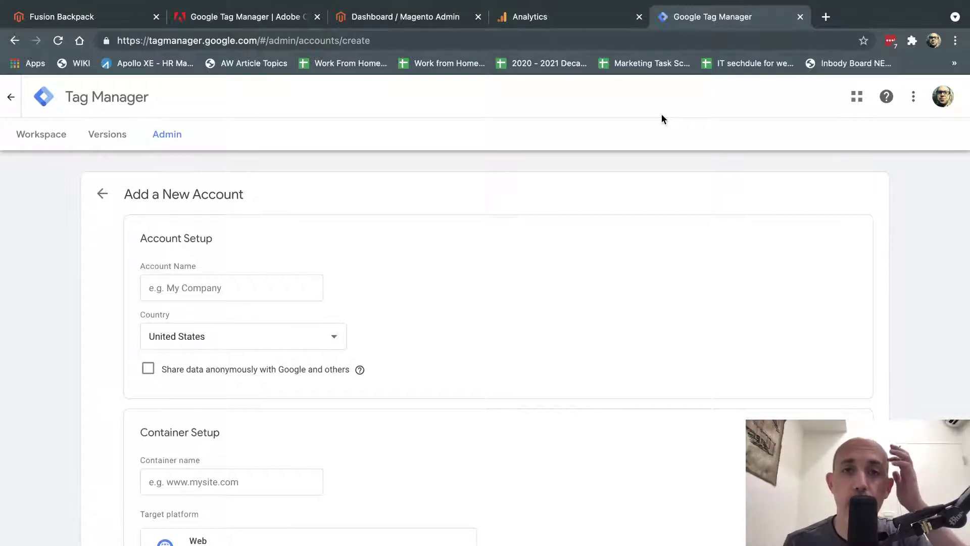
Step: Switch to the Google Analytics admin page for the For Video account
click(575, 21)
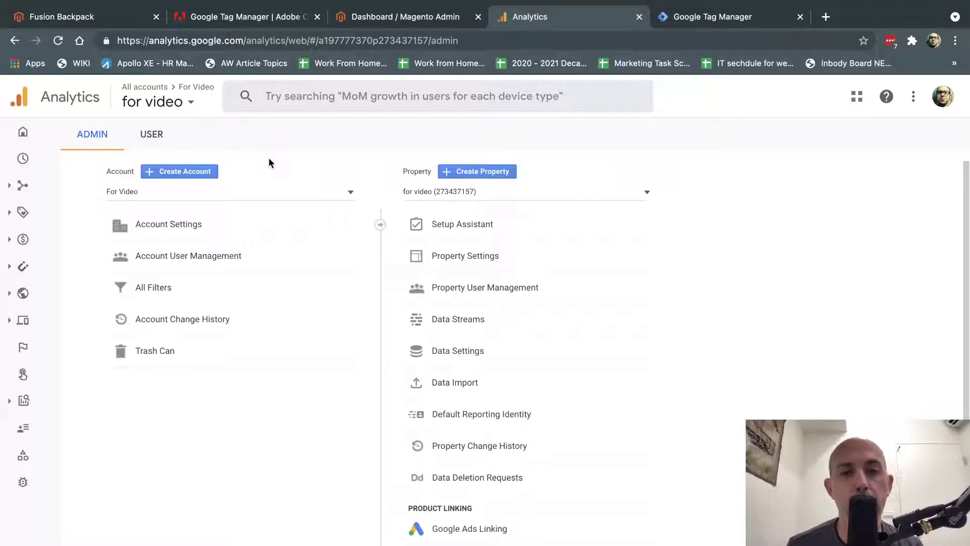
Step: Start a new Analytics account, then abandon the form and return to admin
click(205, 171)
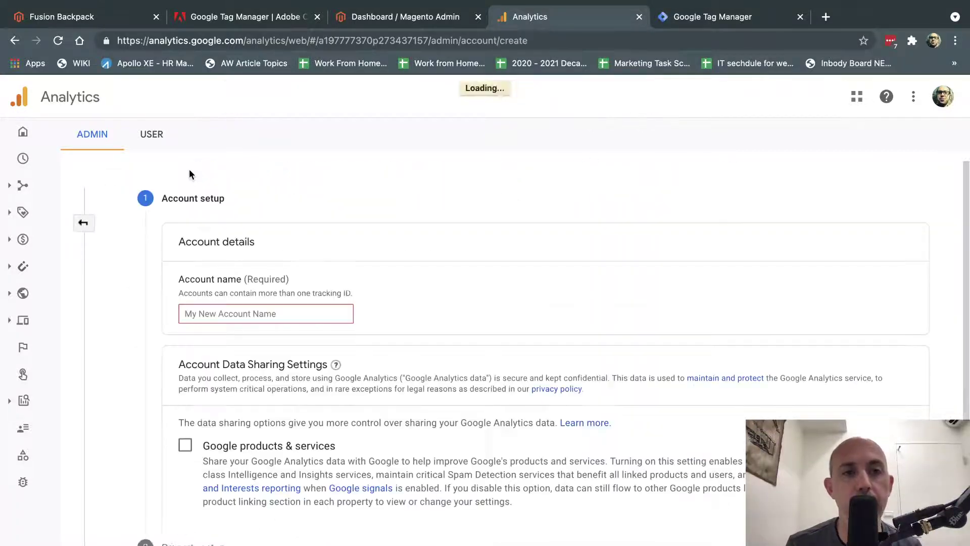
scroll(333, 324, down, 6)
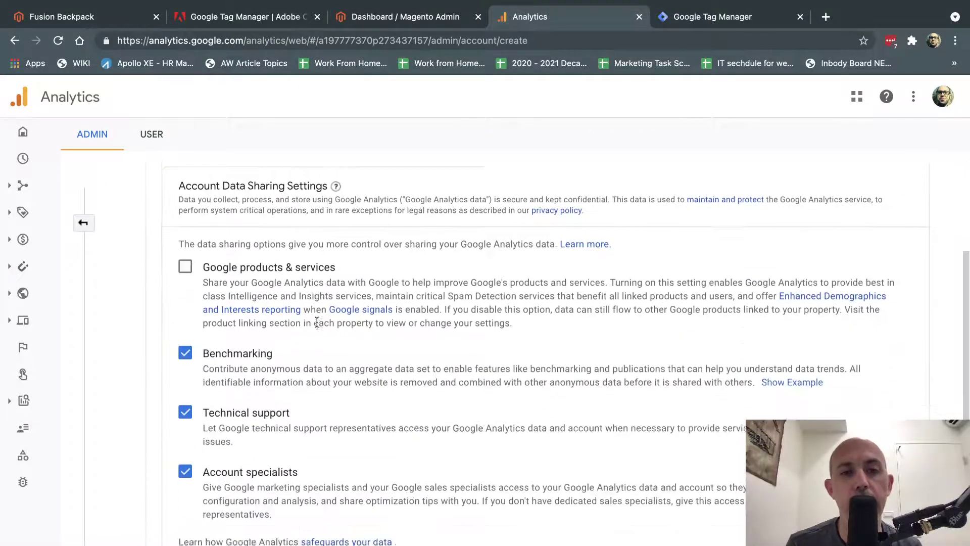
scroll(316, 321, up, 6)
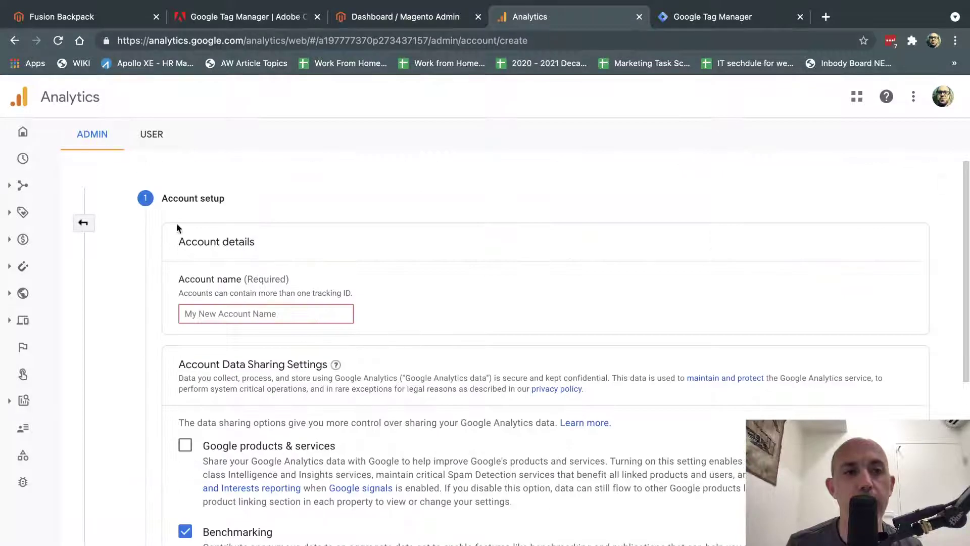
click(84, 223)
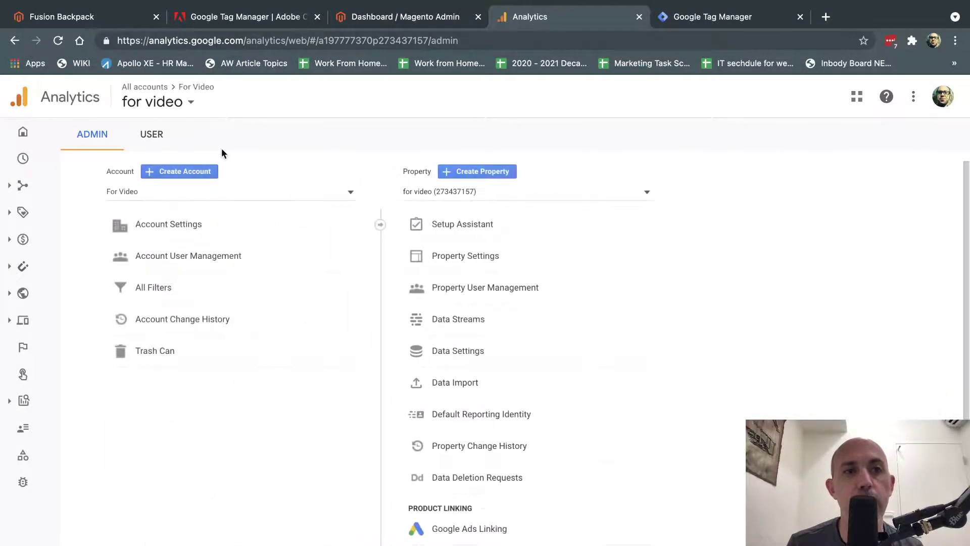
Step: Select DEVELOPMENT > awwa98-24commerce-b2b.astralweb.com.tw > All Web Site Data in the account picker
click(183, 103)
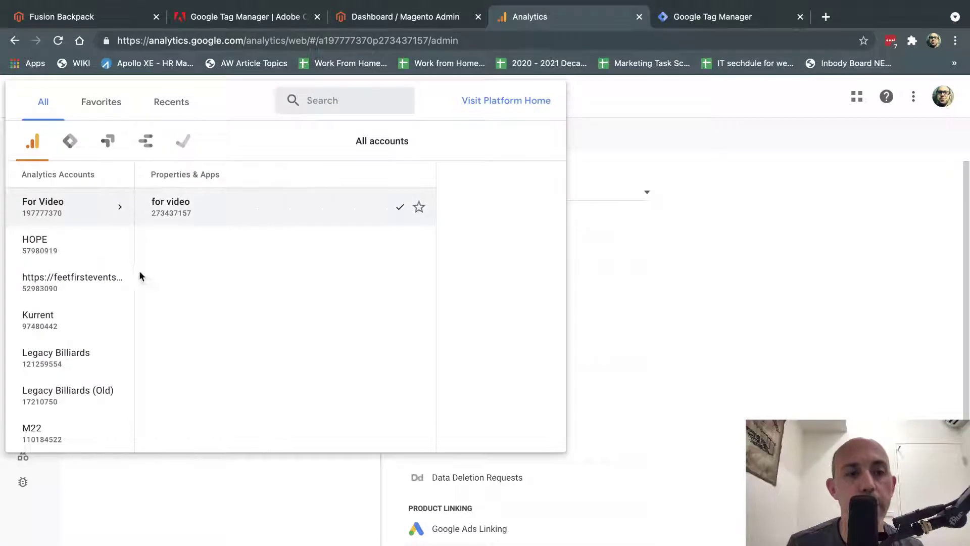
scroll(189, 320, up, 10)
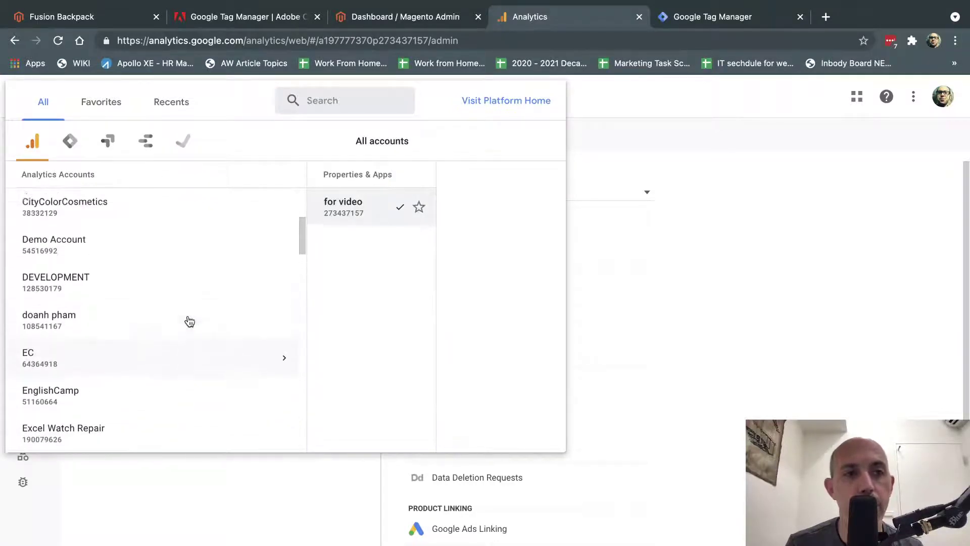
right_click(189, 318)
click(222, 232)
scroll(221, 231, down, 20)
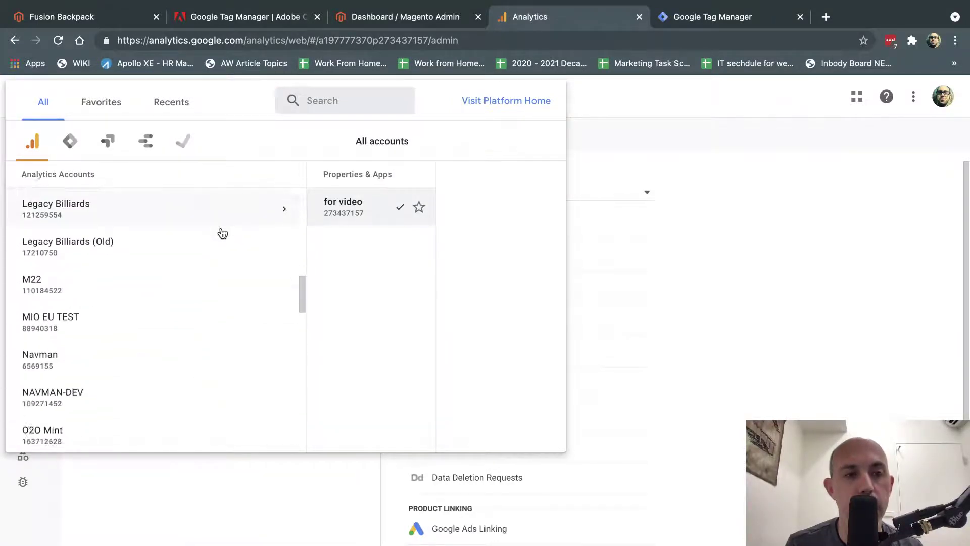
scroll(221, 231, down, 20)
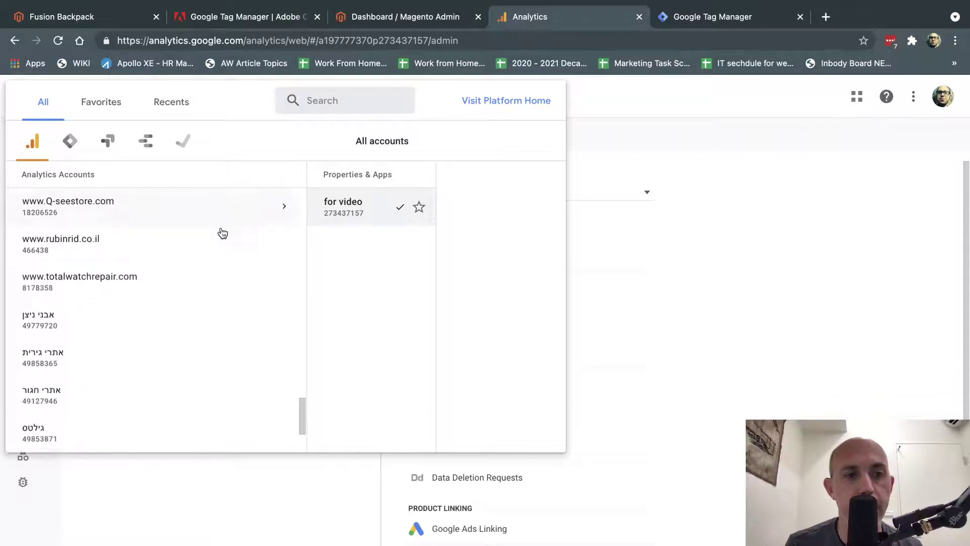
scroll(218, 333, up, 15)
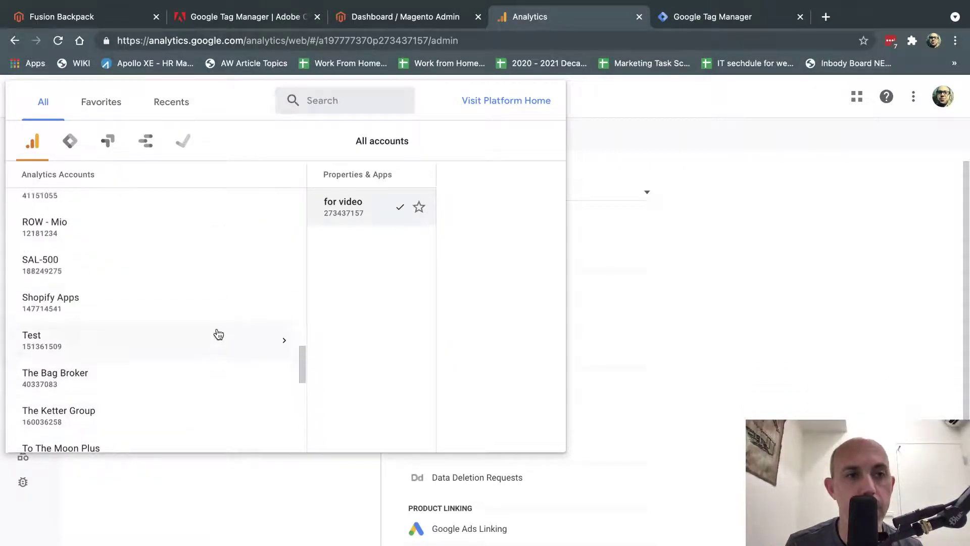
scroll(218, 334, up, 10)
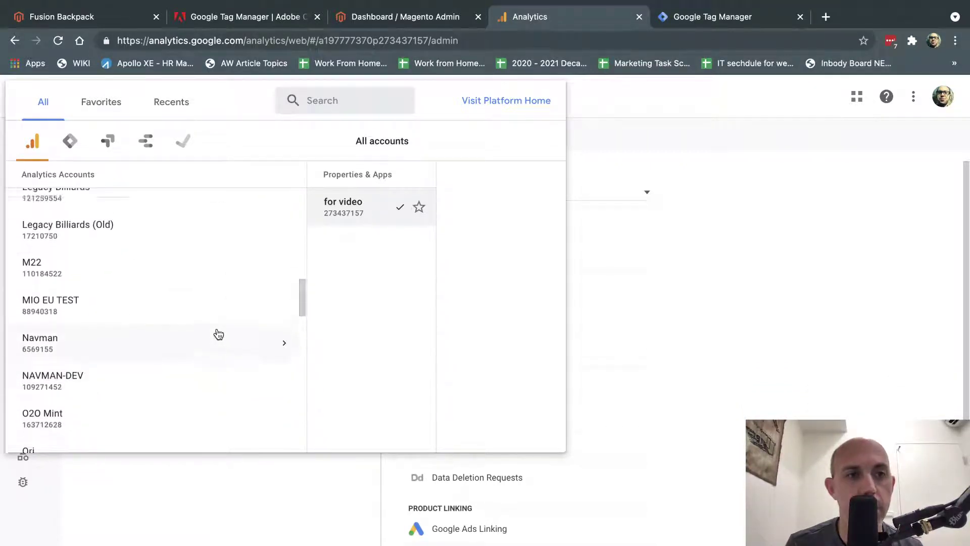
scroll(218, 334, up, 6)
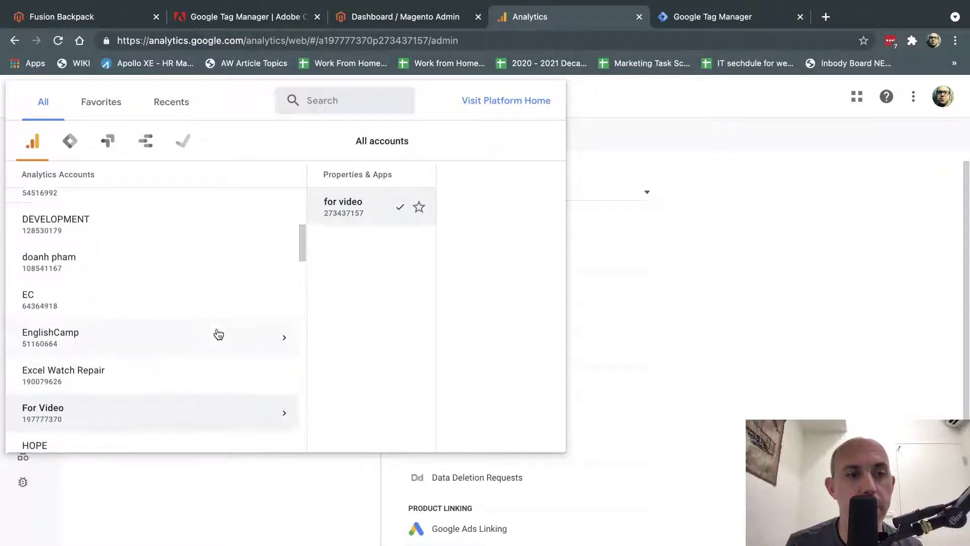
click(184, 276)
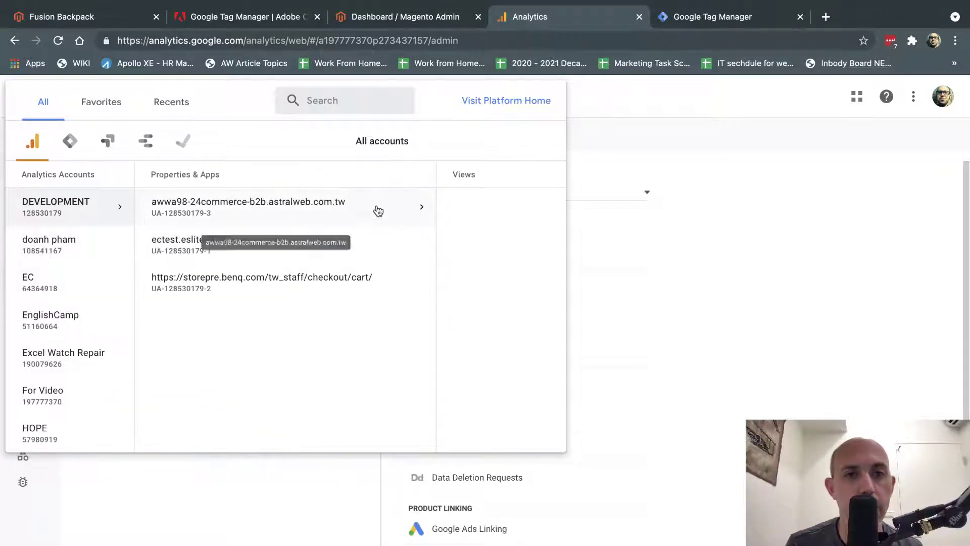
click(367, 207)
click(477, 221)
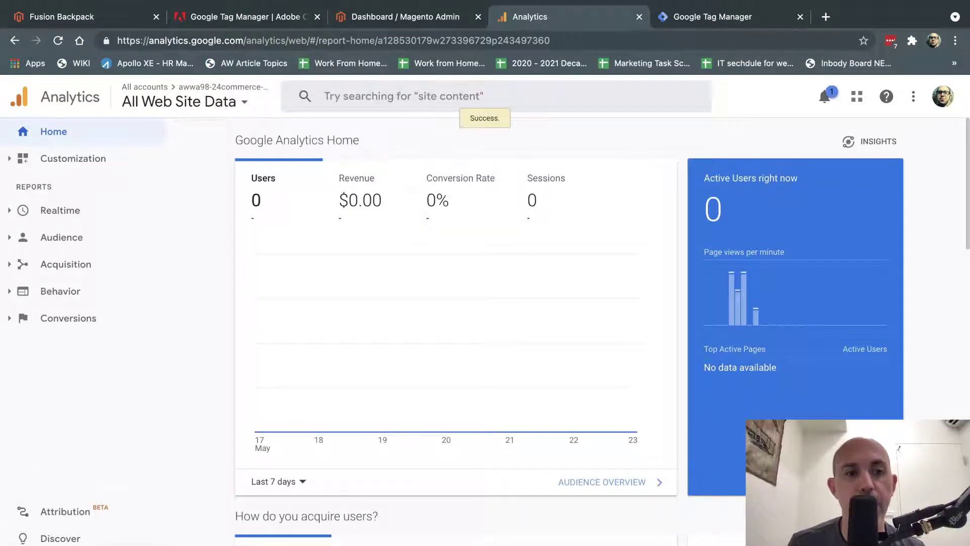
Step: Confirm site search tracking is on with query parameter q in the All Web Site Data view settings
key(alt+Left)
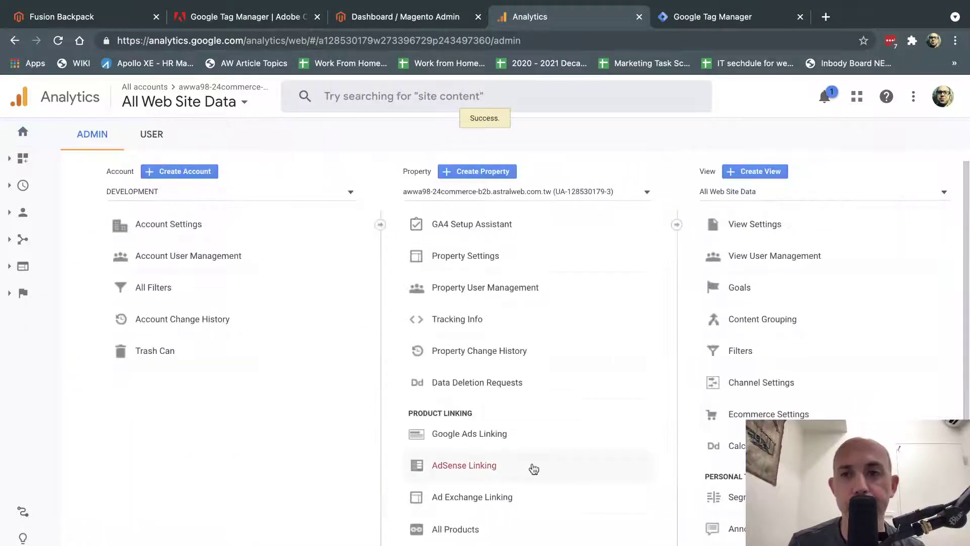
click(754, 226)
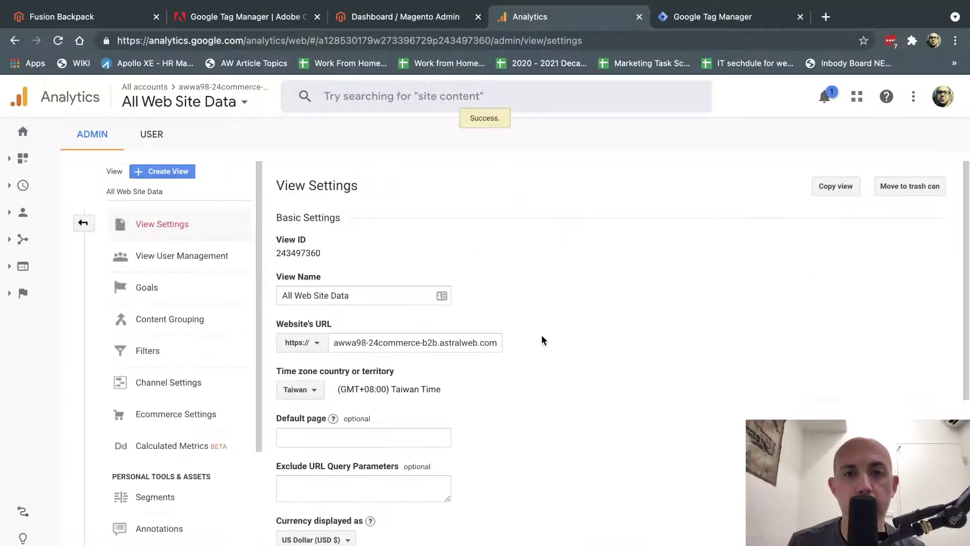
scroll(541, 335, down, 2)
scroll(541, 334, down, 4)
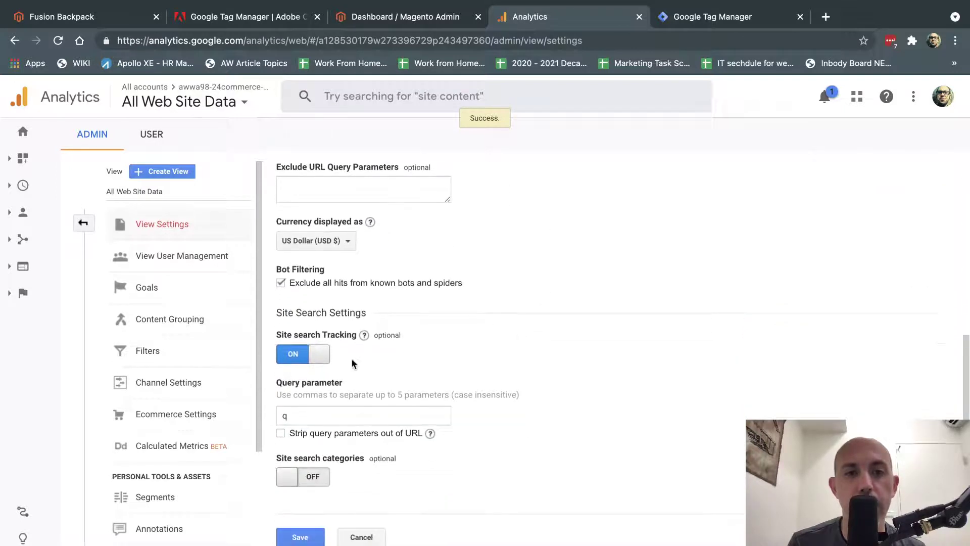
drag(284, 334, 348, 335)
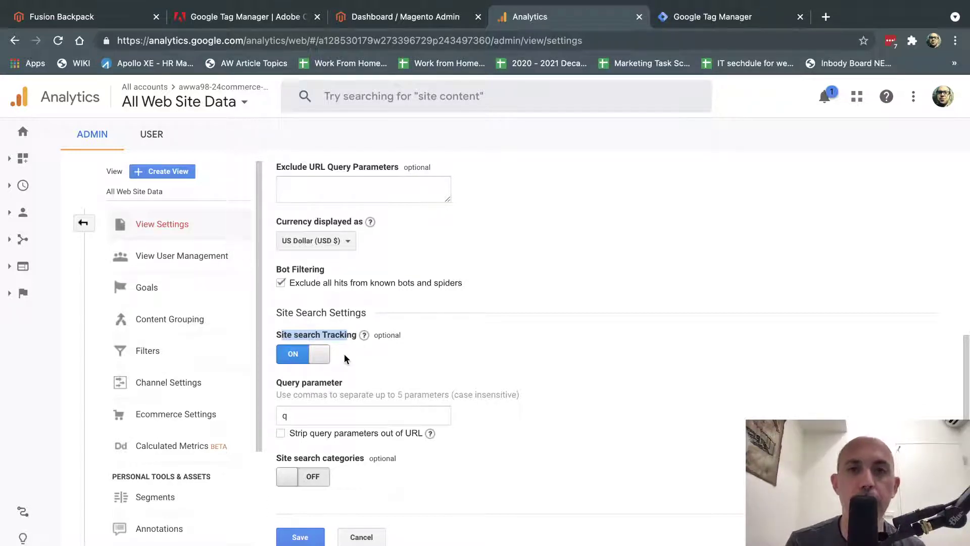
click(120, 18)
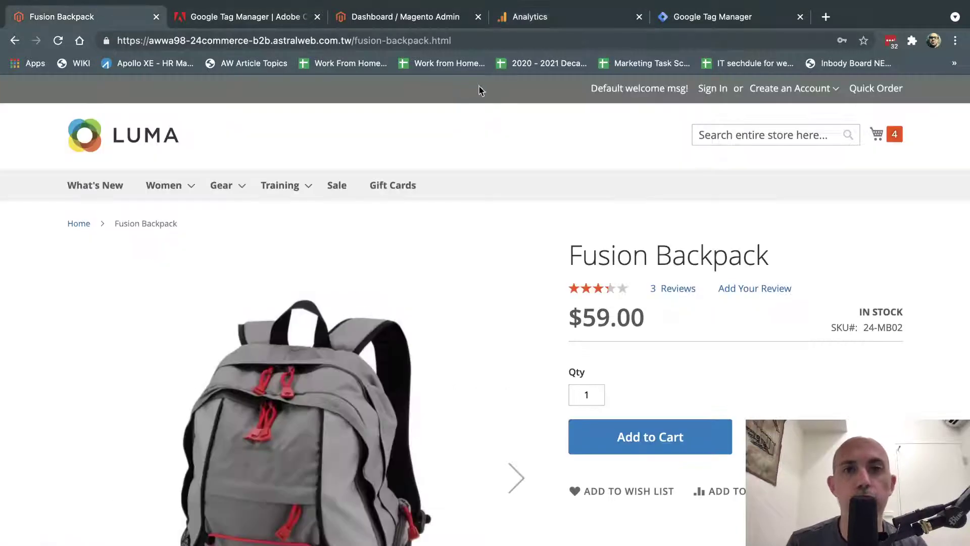
Step: Search the Luma store for 'bag' and note the q=bag parameter in the results URL
click(761, 141)
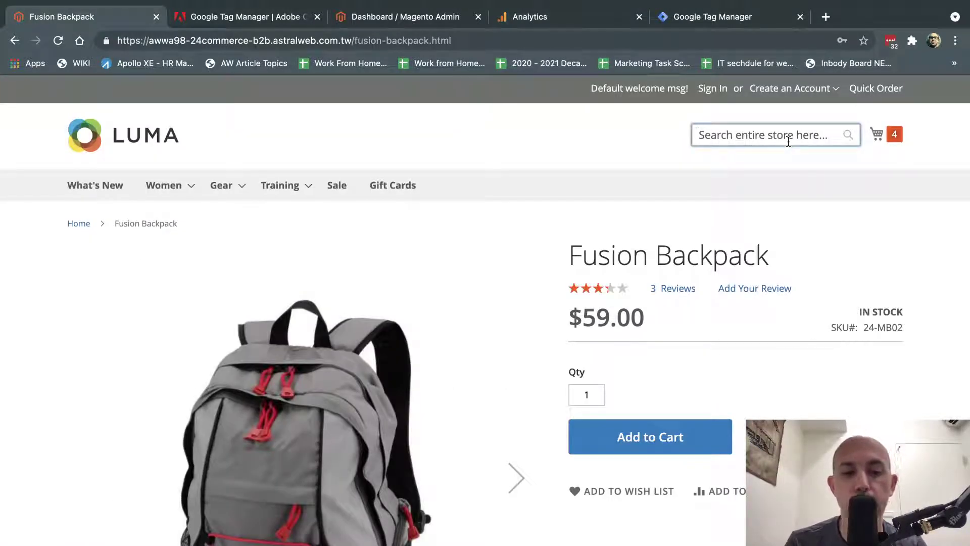
text(bag)
key(Return)
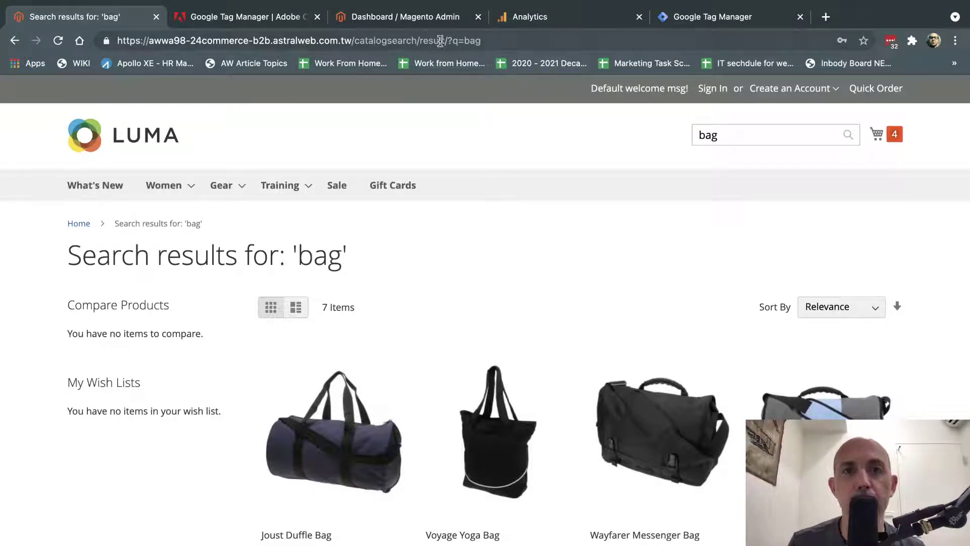
drag(452, 41, 485, 40)
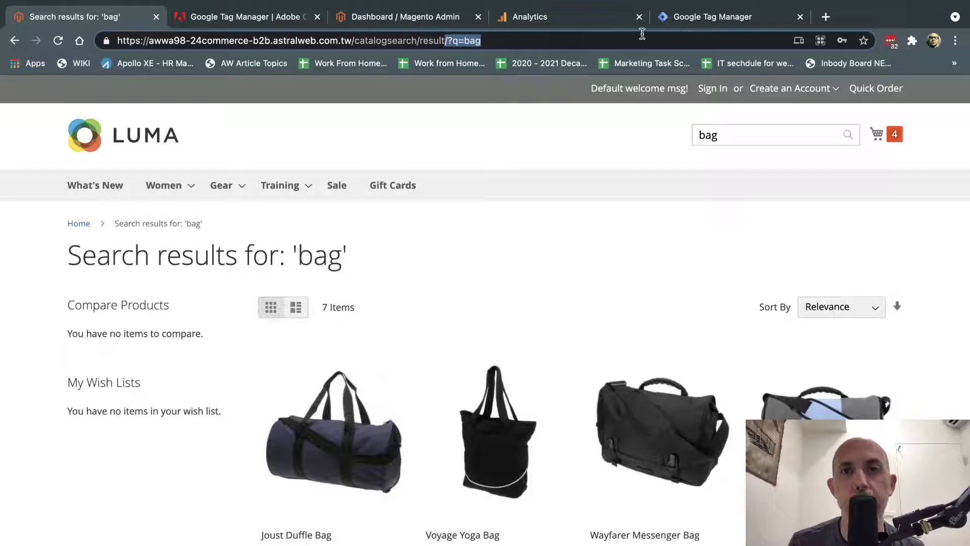
click(516, 20)
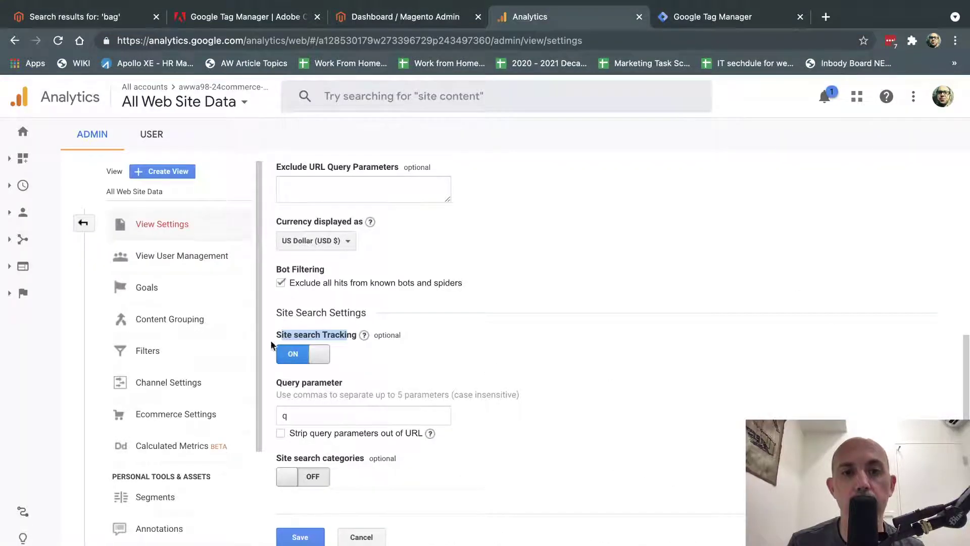
Step: Highlight the Query parameter q setting in the view settings
click(290, 380)
triple_click(290, 380)
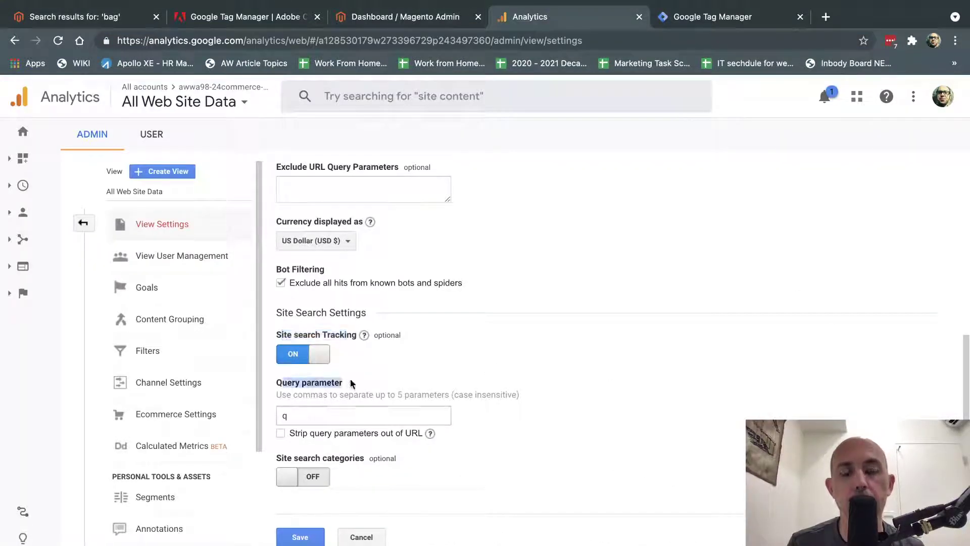
click(284, 416)
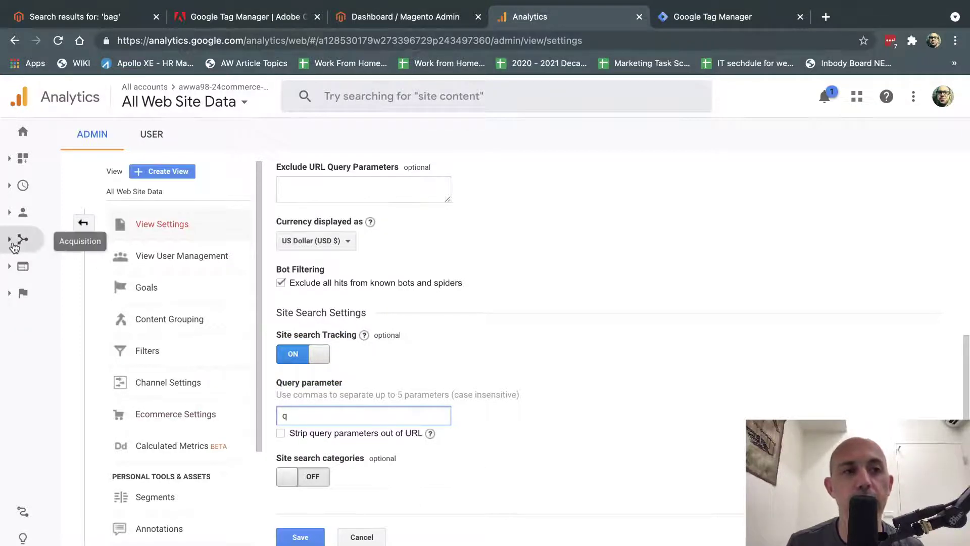
Step: Open the Behavior > Site Search > Usage report
click(22, 266)
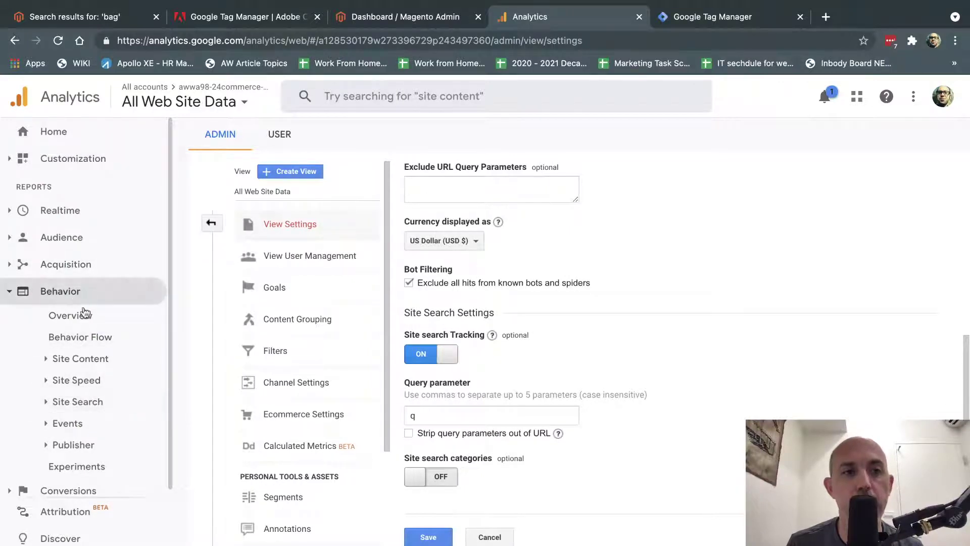
click(93, 401)
click(101, 446)
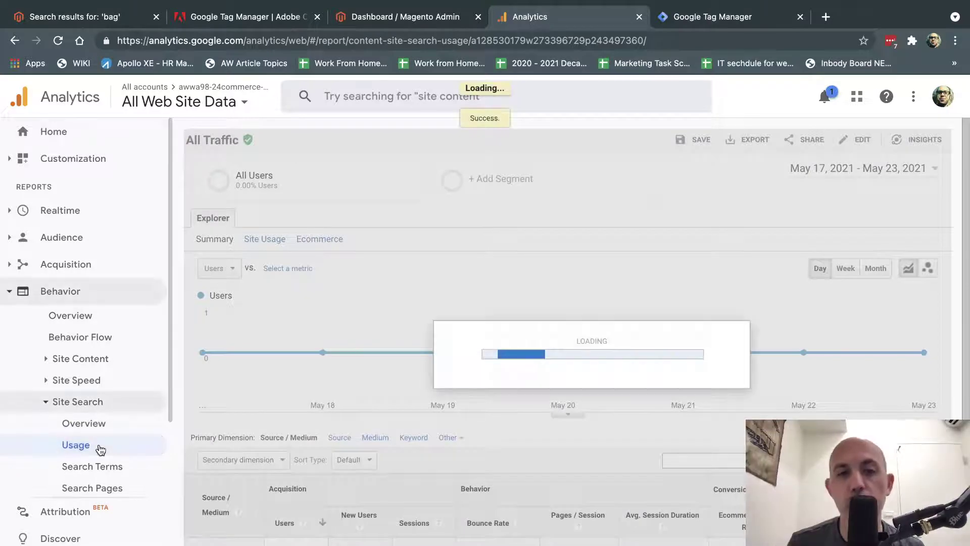
Step: Set the report date range to May 24, 2021
scroll(536, 420, down, 2)
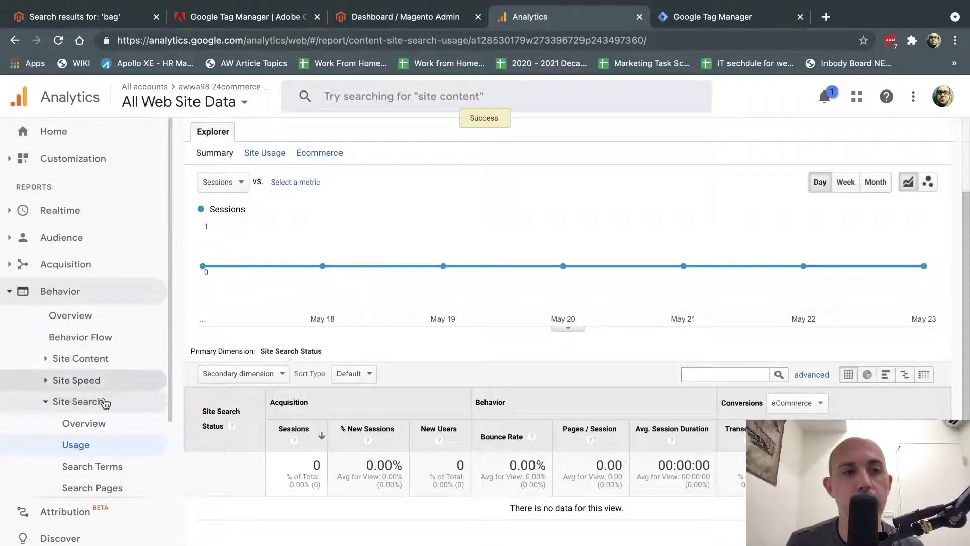
scroll(889, 172, up, 2)
click(933, 169)
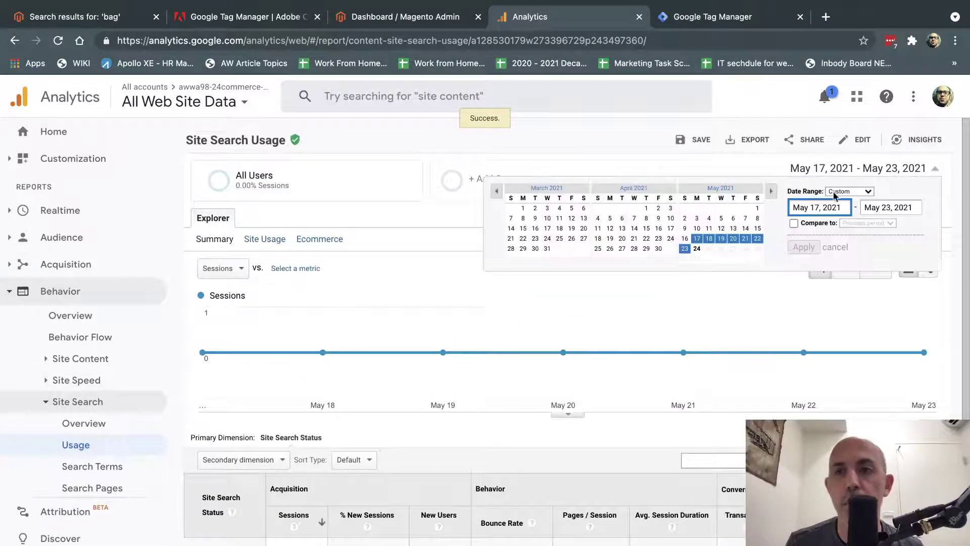
click(696, 248)
click(804, 247)
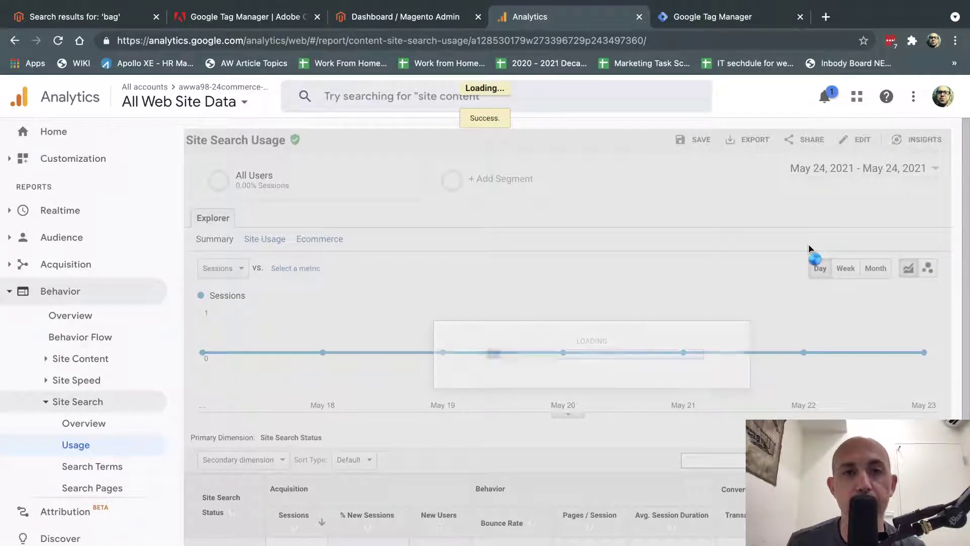
Step: Check the Search Terms report for 'bag' and 'shoes', then return to Admin
scroll(450, 358, down, 2)
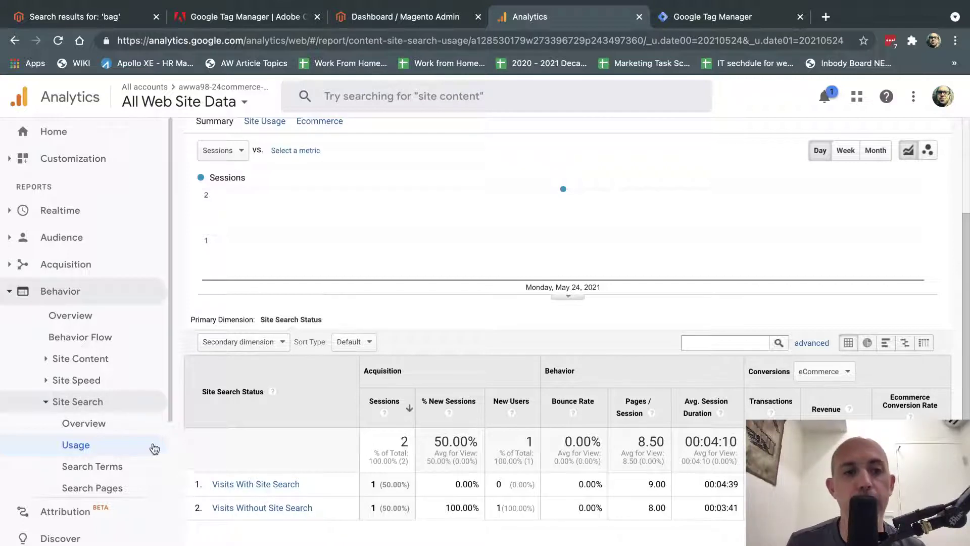
click(122, 466)
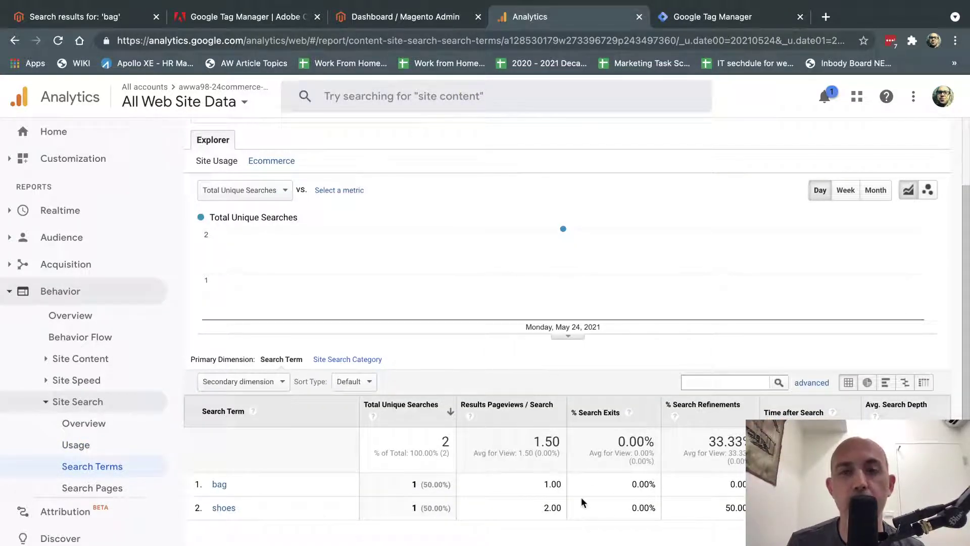
mouse_move(569, 288)
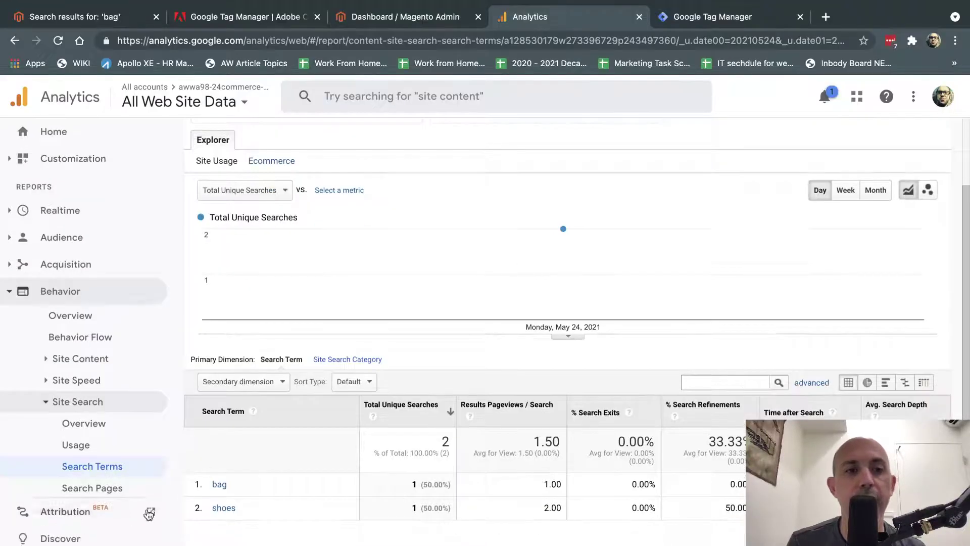
click(150, 512)
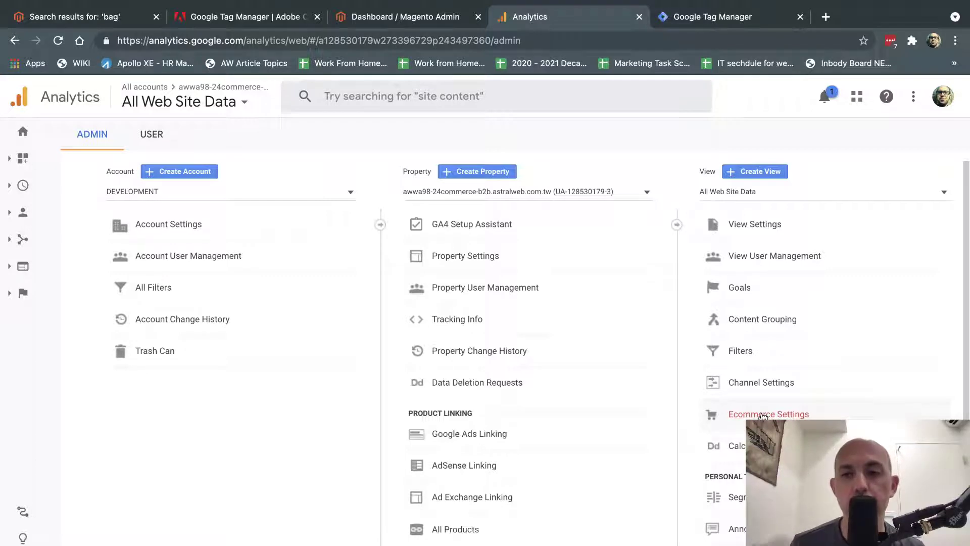
Step: Verify Ecommerce and Enhanced Ecommerce Reporting are on, with Shipping and Payment funnel steps
click(763, 416)
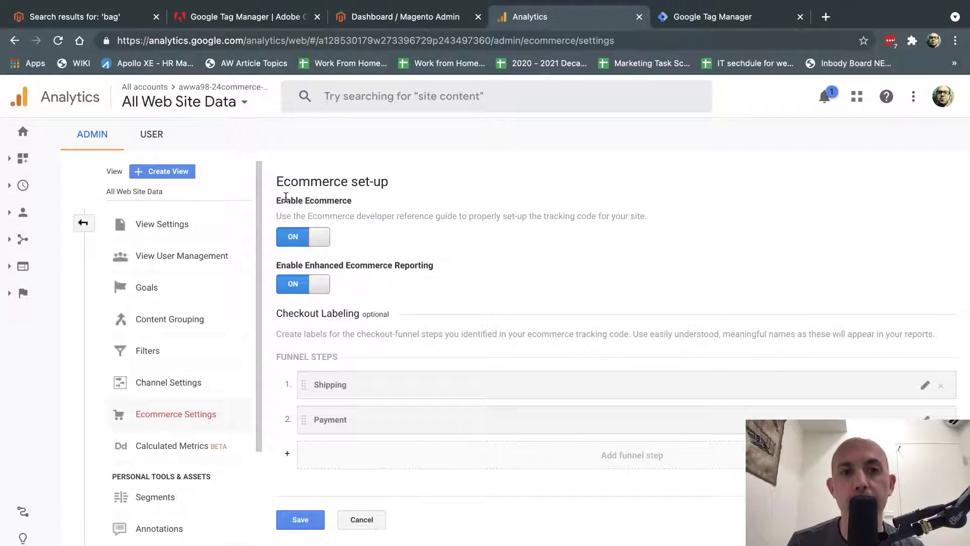
drag(286, 198, 351, 198)
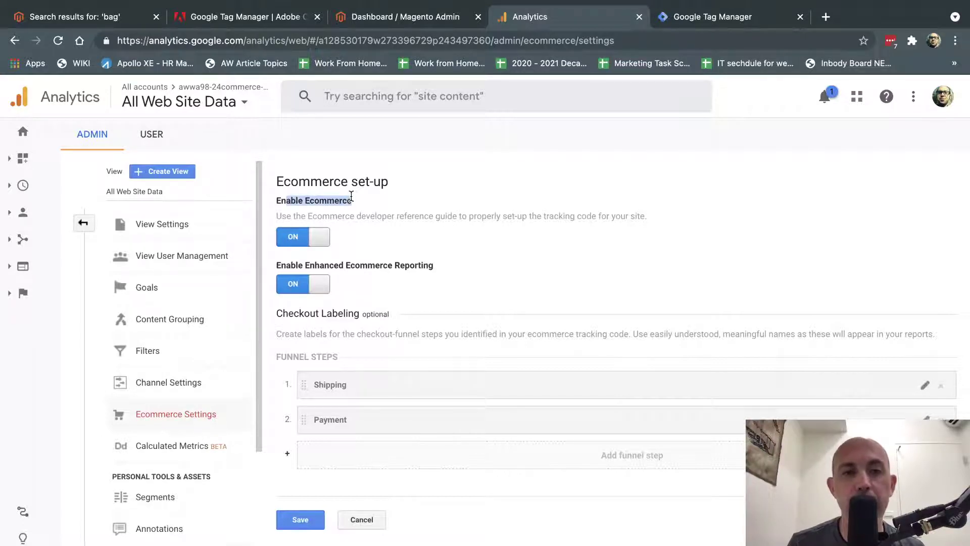
drag(305, 265, 356, 265)
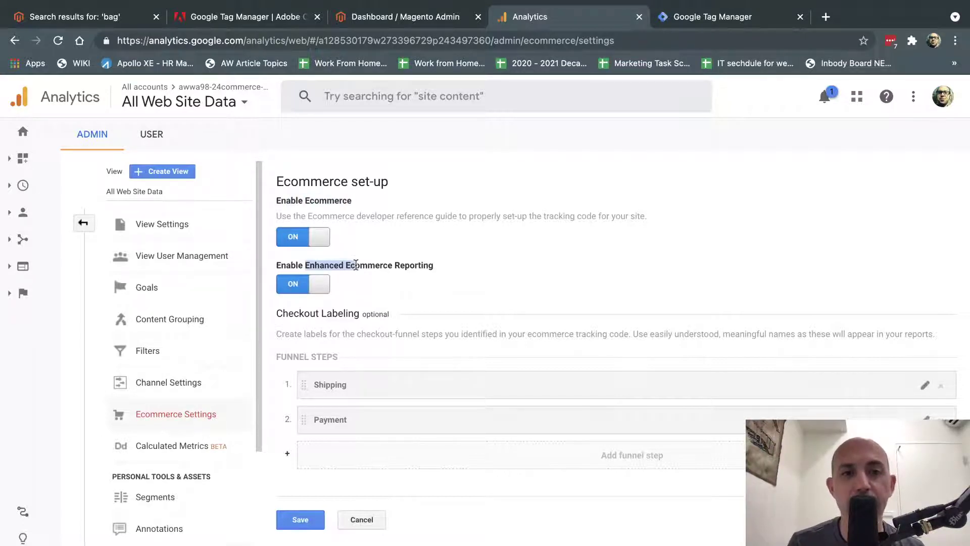
drag(277, 313, 347, 314)
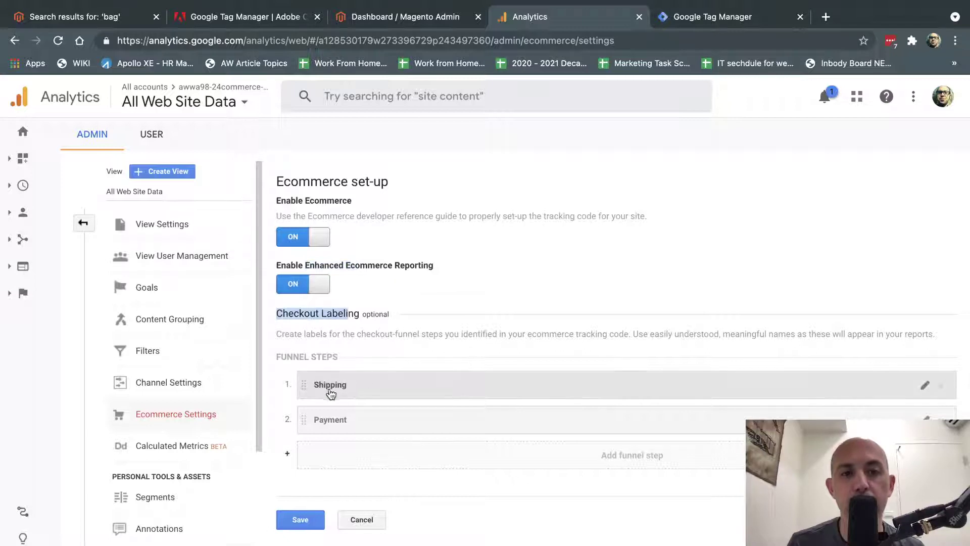
click(372, 387)
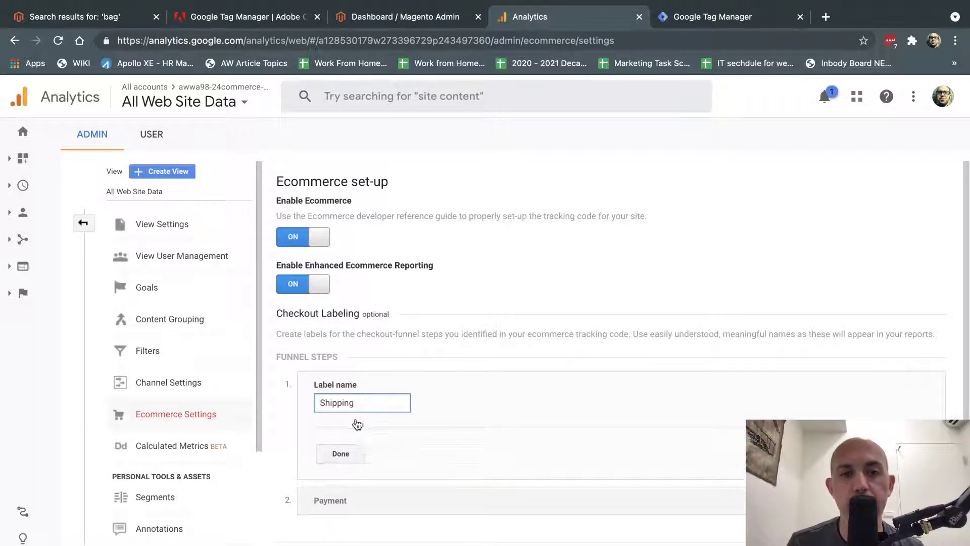
click(355, 456)
click(376, 430)
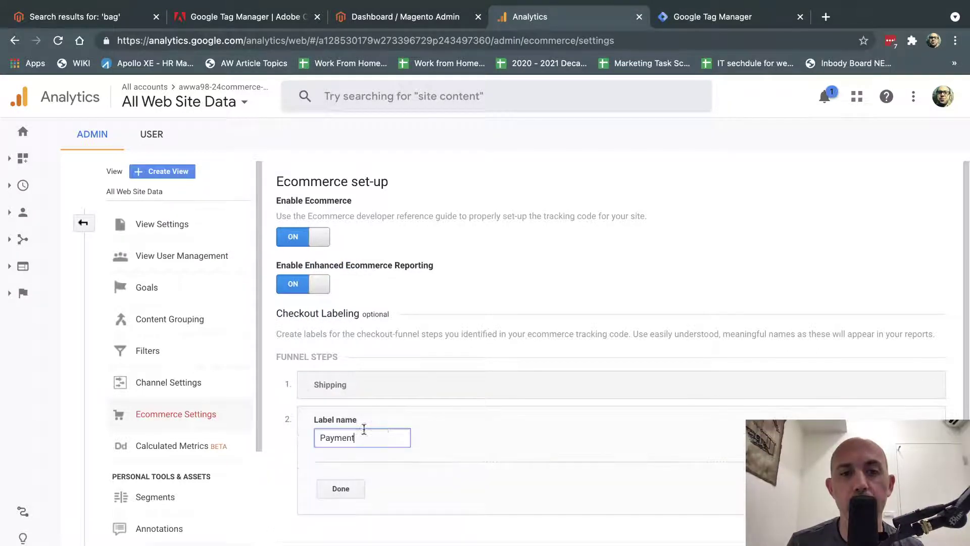
click(339, 490)
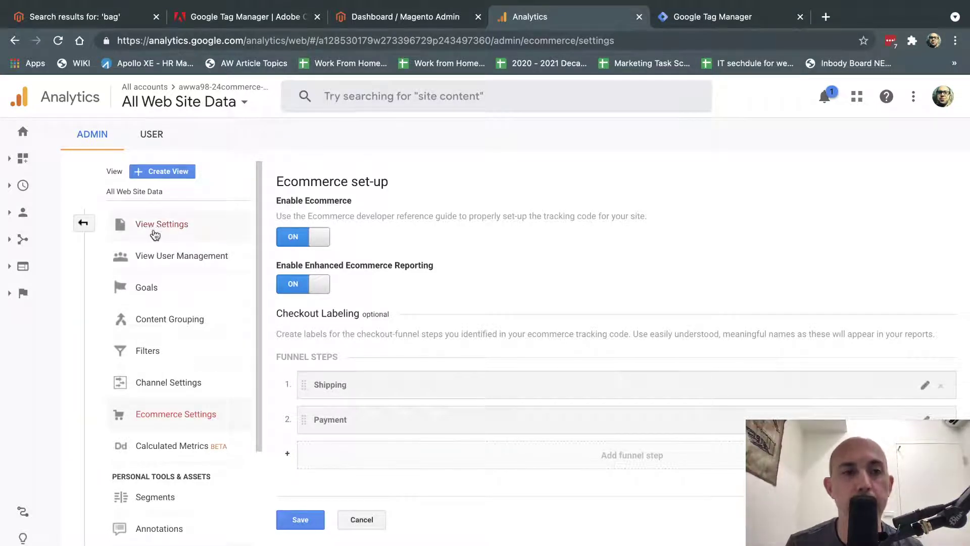
Step: Select the property's Tracking ID on the Tracking Code page
click(82, 223)
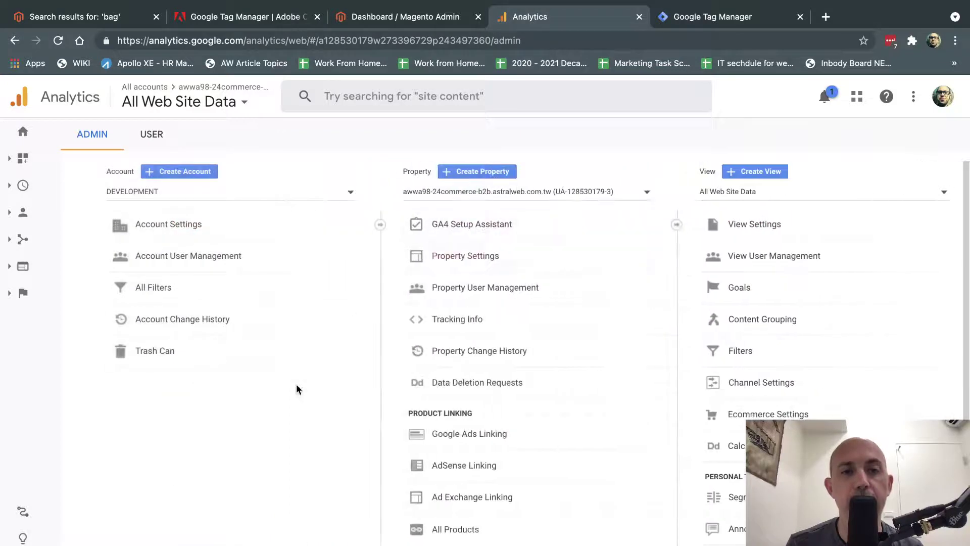
click(480, 319)
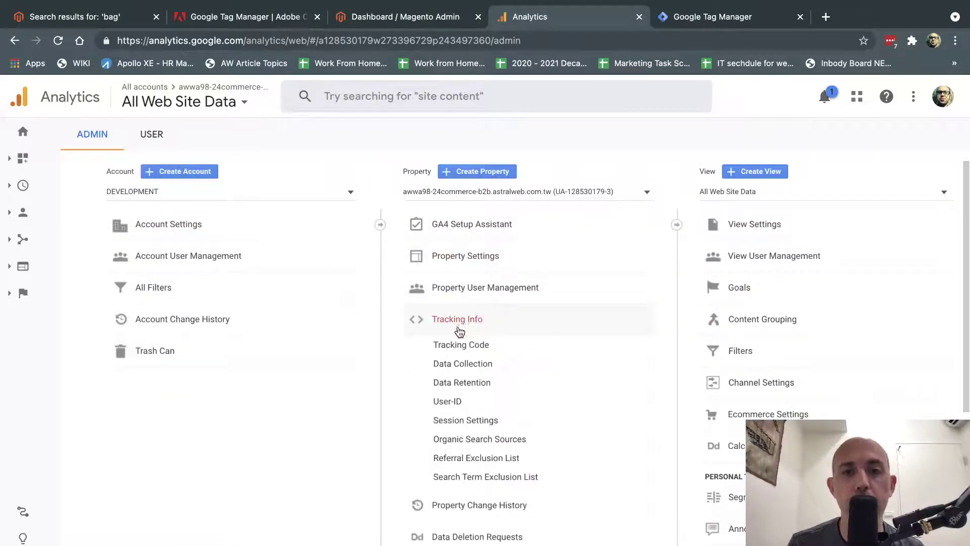
click(462, 344)
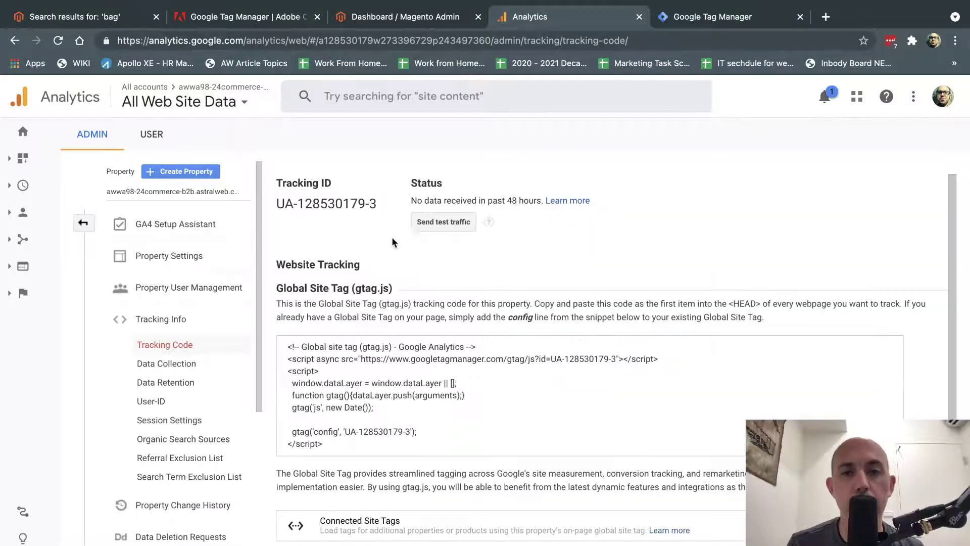
drag(277, 203, 378, 202)
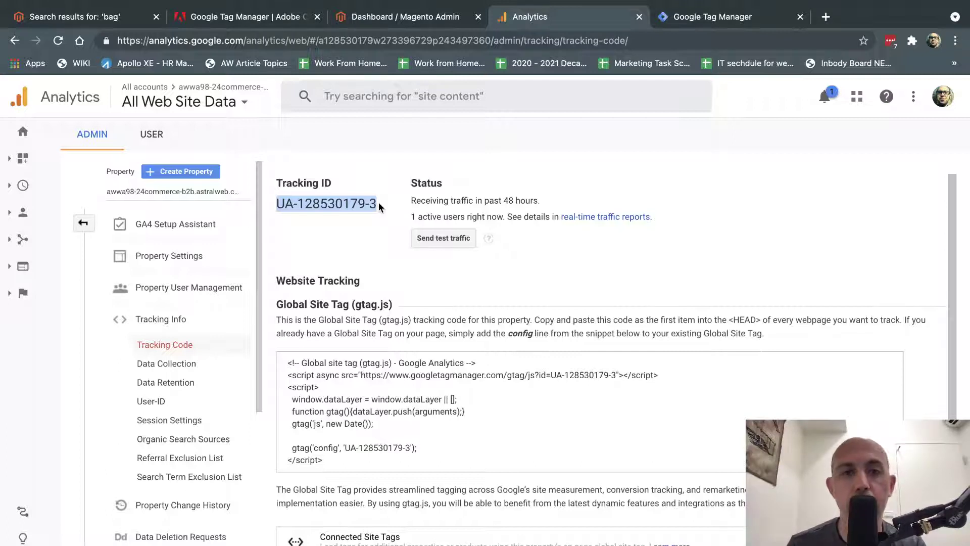
click(666, 23)
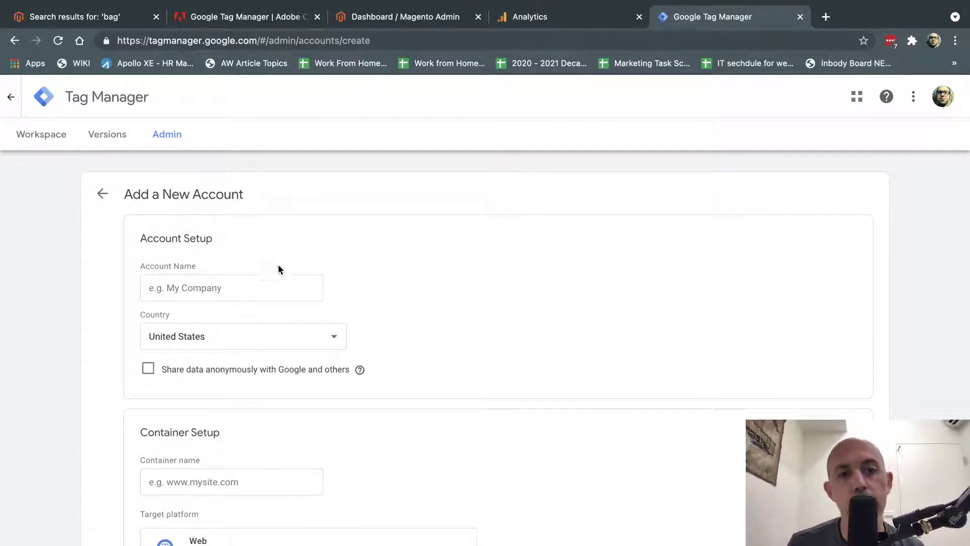
Step: Name the new Tag Manager account 'For Video NOW'
click(212, 283)
click(424, 278)
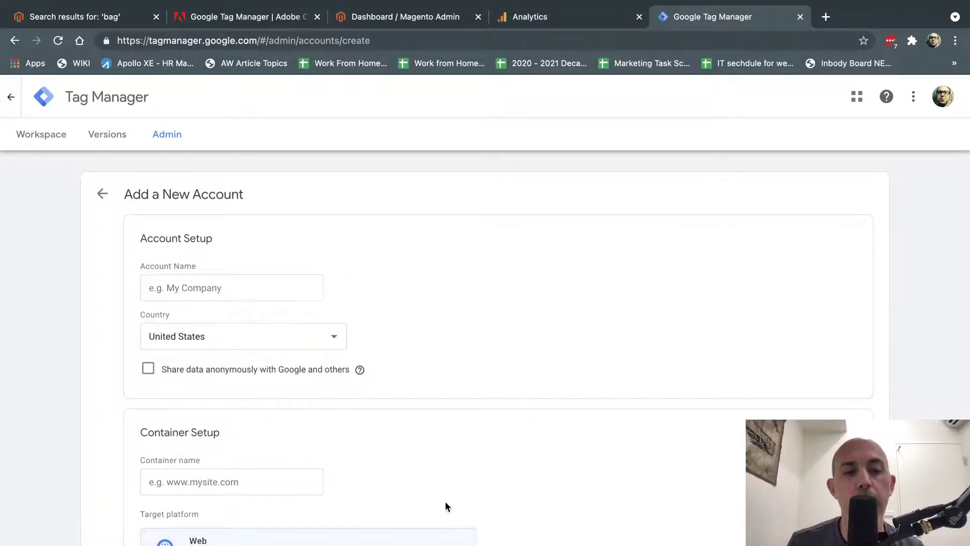
scroll(447, 505, down, 5)
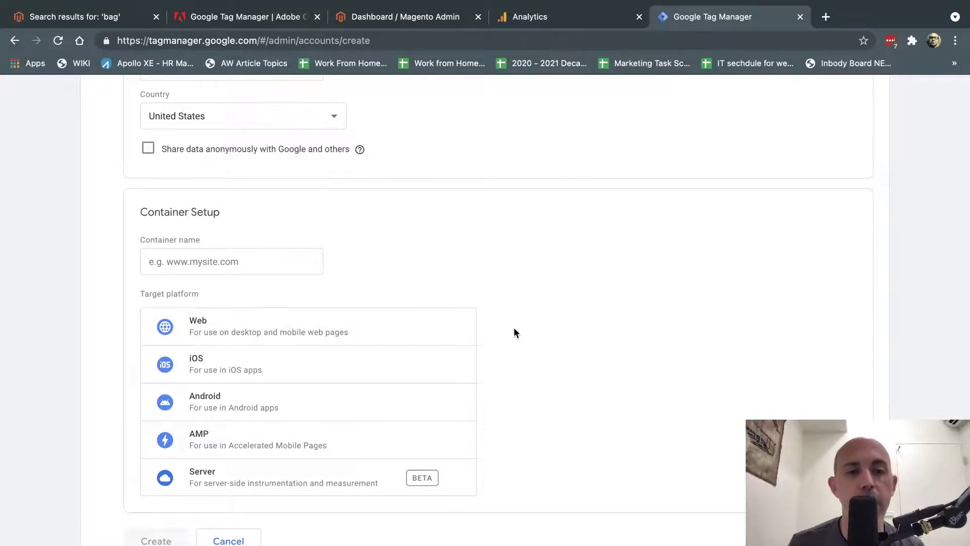
scroll(196, 208, up, 5)
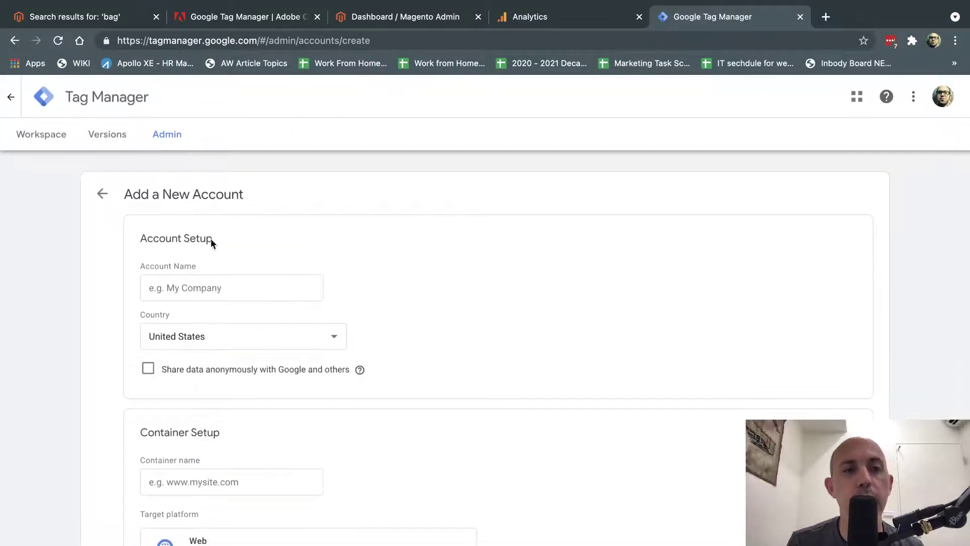
click(223, 288)
text(For Video)
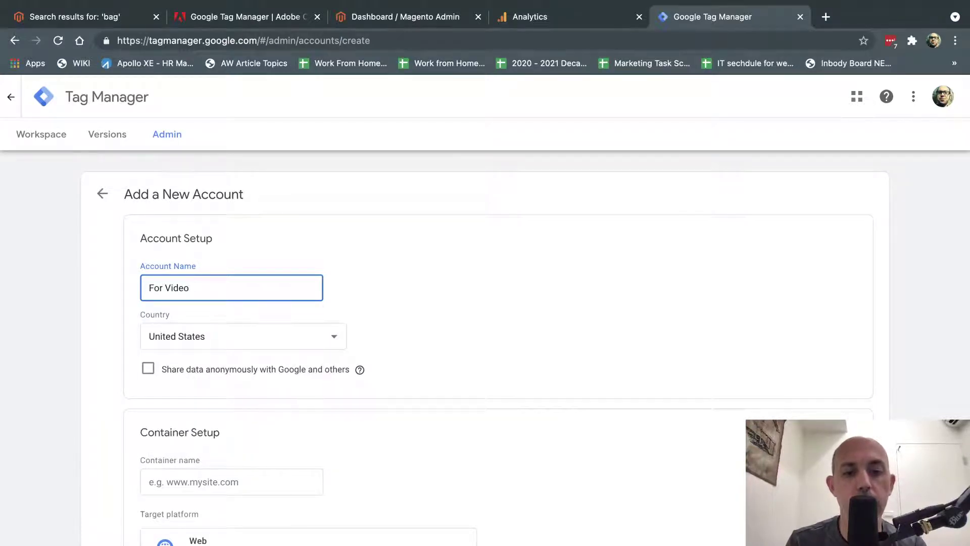
text( NOWE)
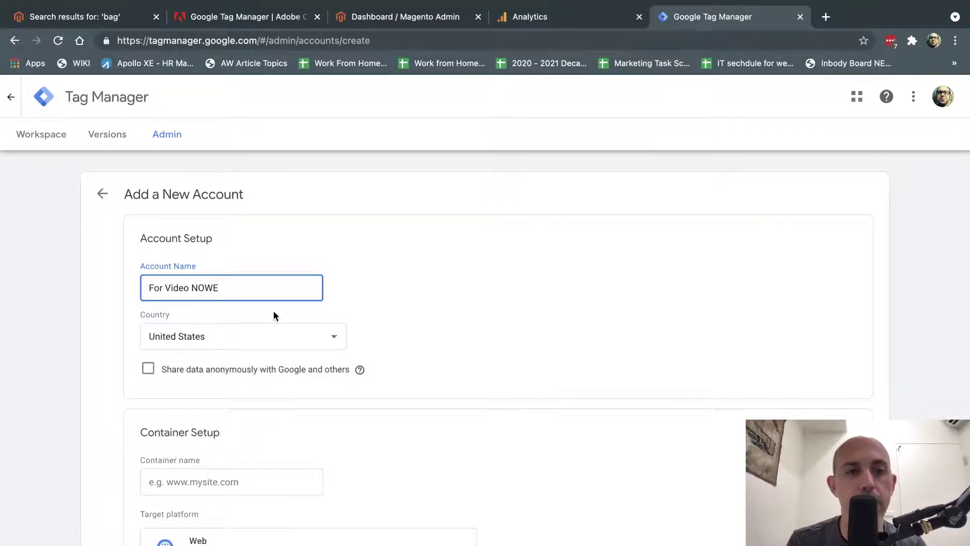
scroll(278, 326, down, 3)
Step: Create a Web container named forvideonow.com and accept the Terms of Service
click(247, 360)
text(for)
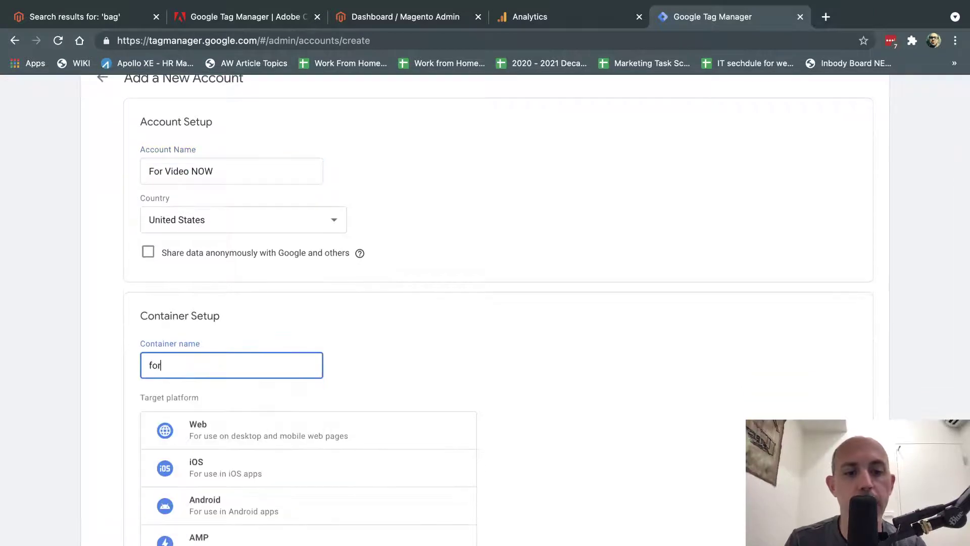
text(videonow.com)
click(249, 427)
scroll(253, 441, down, 3)
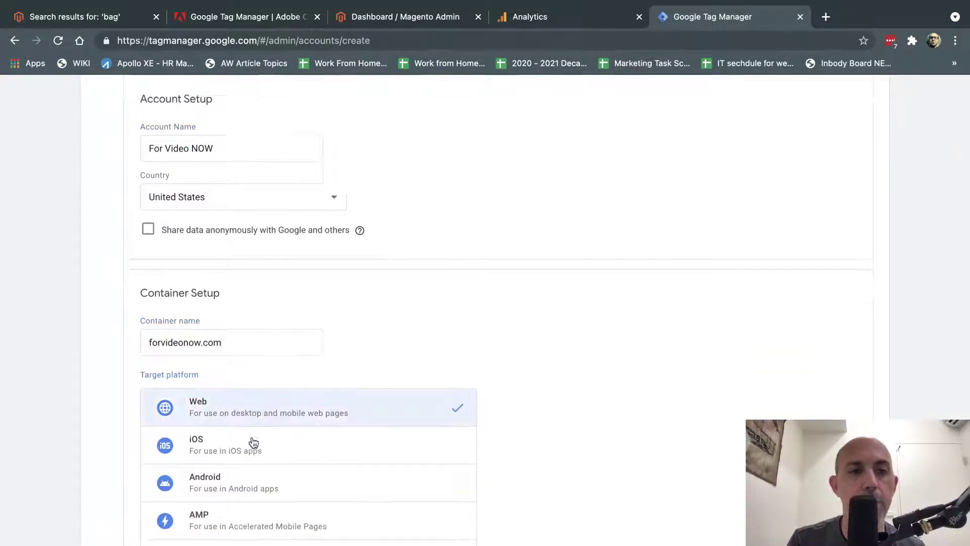
click(160, 539)
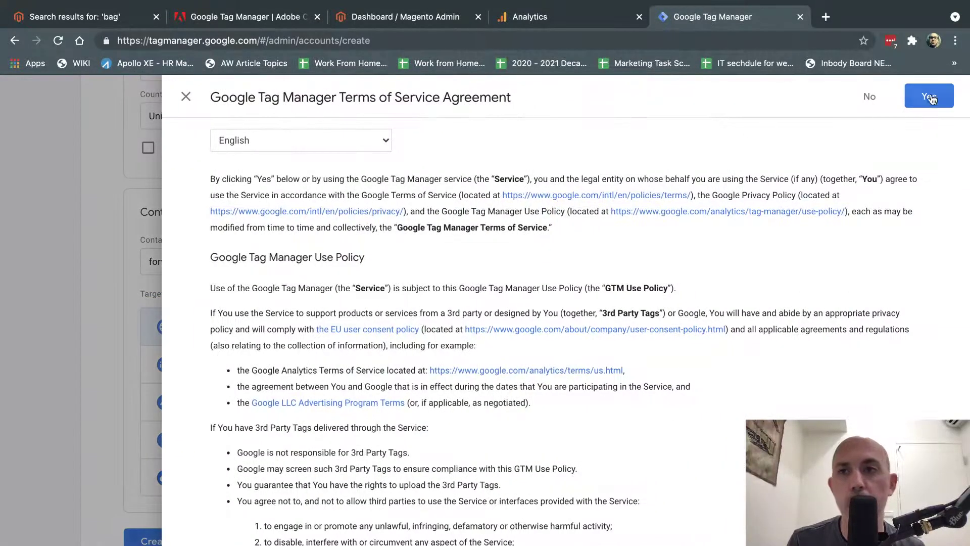
click(928, 95)
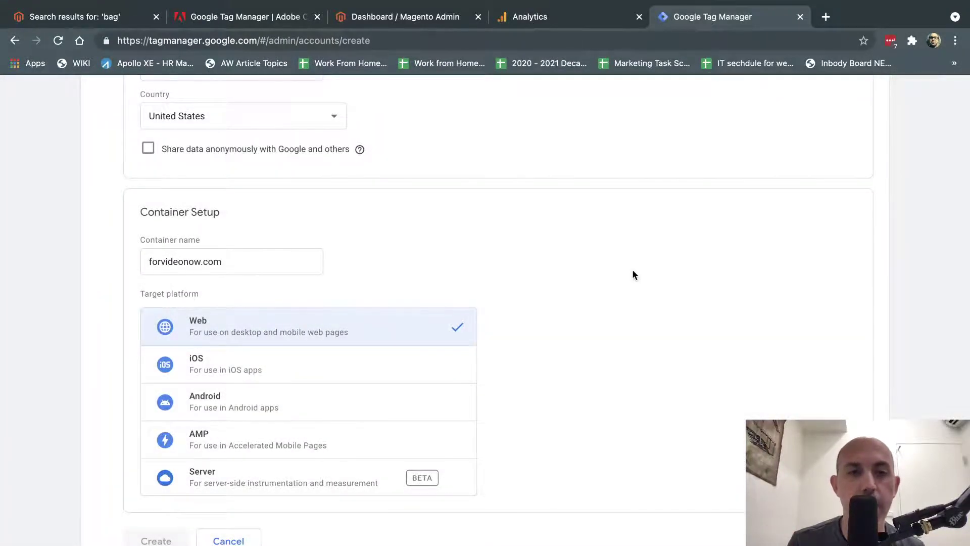
click(262, 18)
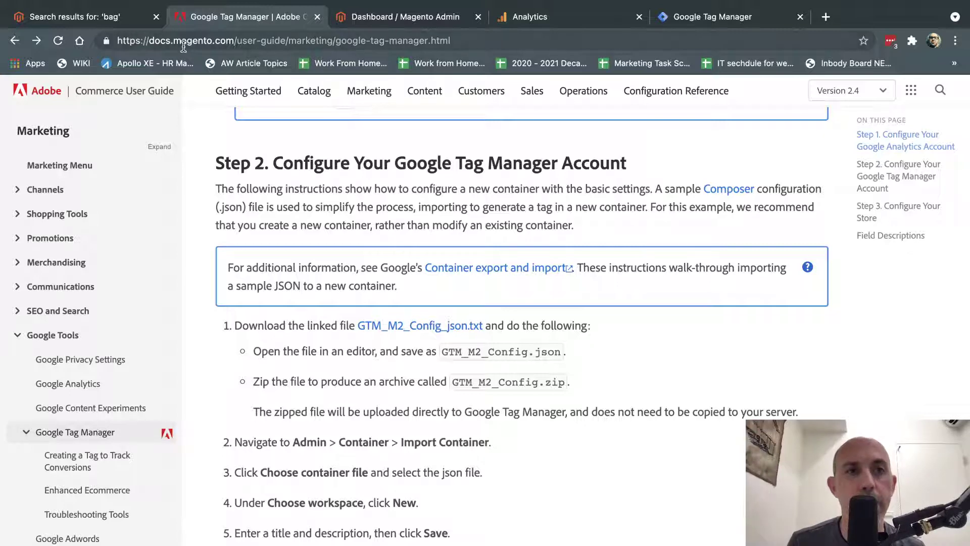
Step: Dismiss the install snippets and open the forvideonow.com container's Import Container page
drag(170, 41, 394, 34)
click(231, 367)
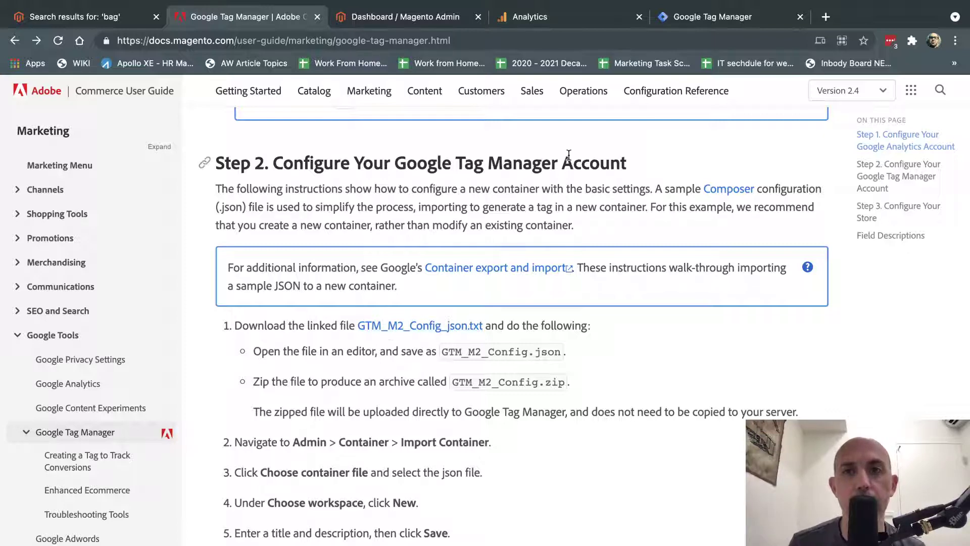
click(707, 24)
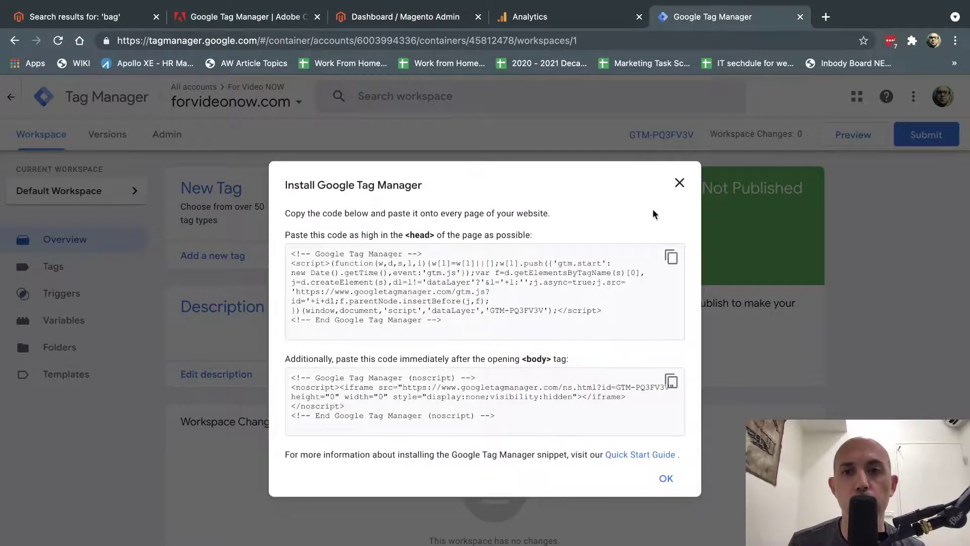
click(679, 182)
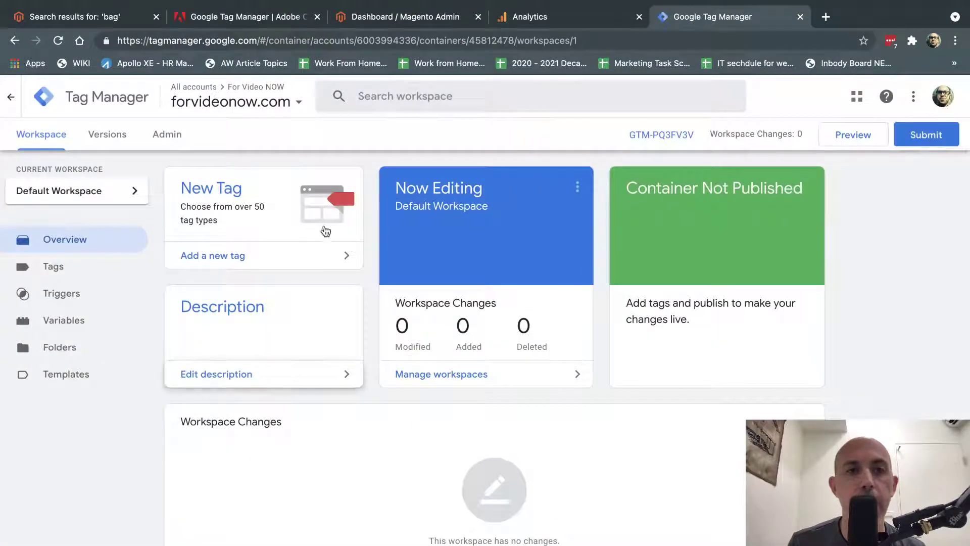
click(167, 135)
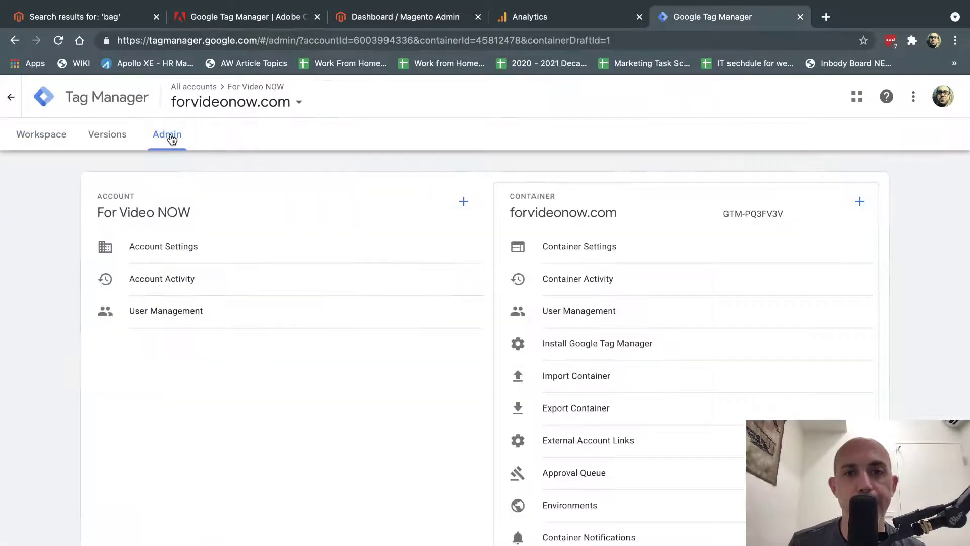
click(573, 384)
Step: Copy the GTM_M2_Config_json.txt link address from the Magento setup guide
click(243, 16)
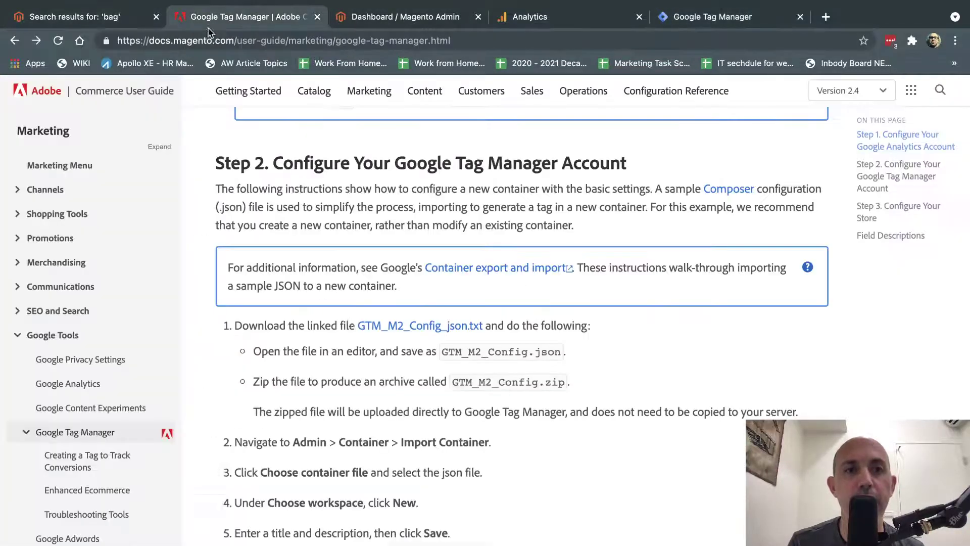
right_click(445, 330)
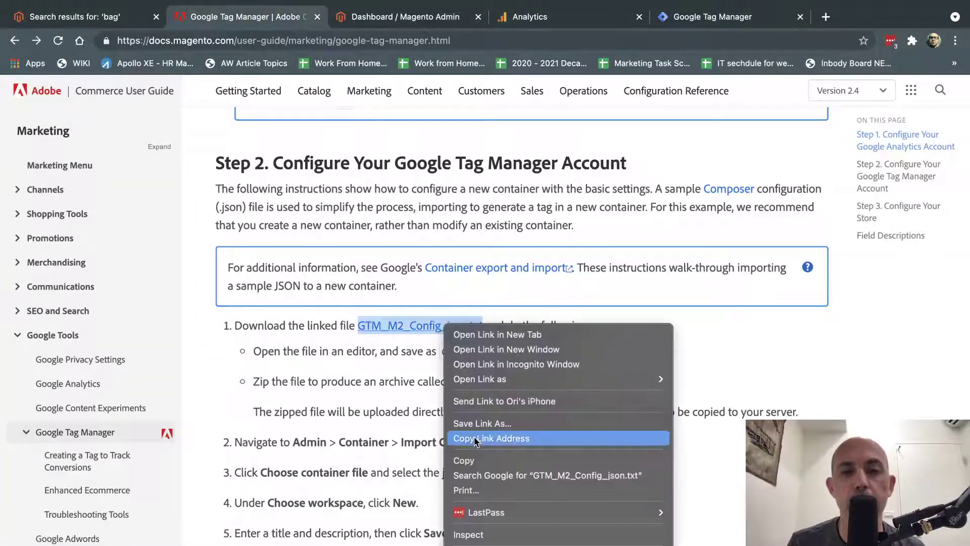
click(407, 360)
Step: Stage GTM_M2_Config_json.txt for import into Default Workspace with Overwrite, previewing 11 tags, 10 triggers, 13 variables
click(713, 17)
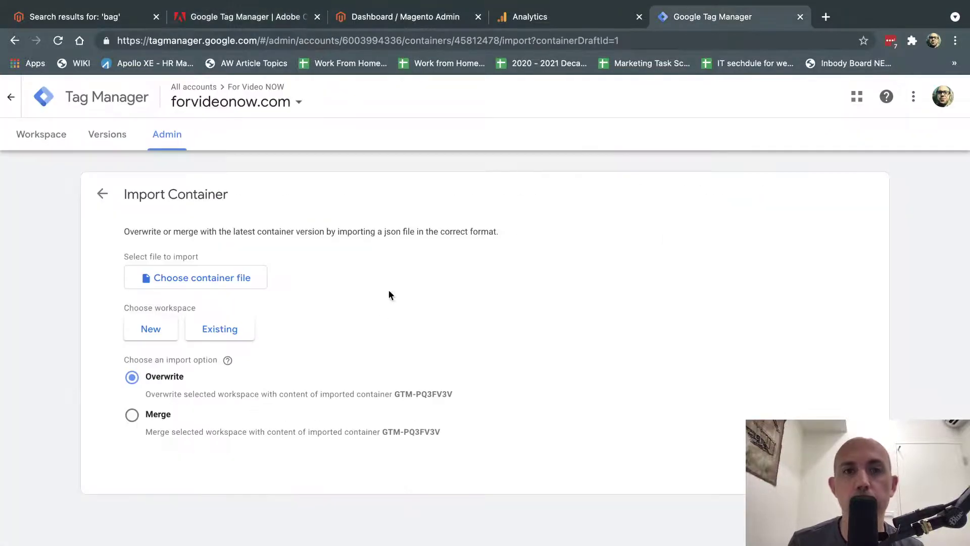
click(230, 281)
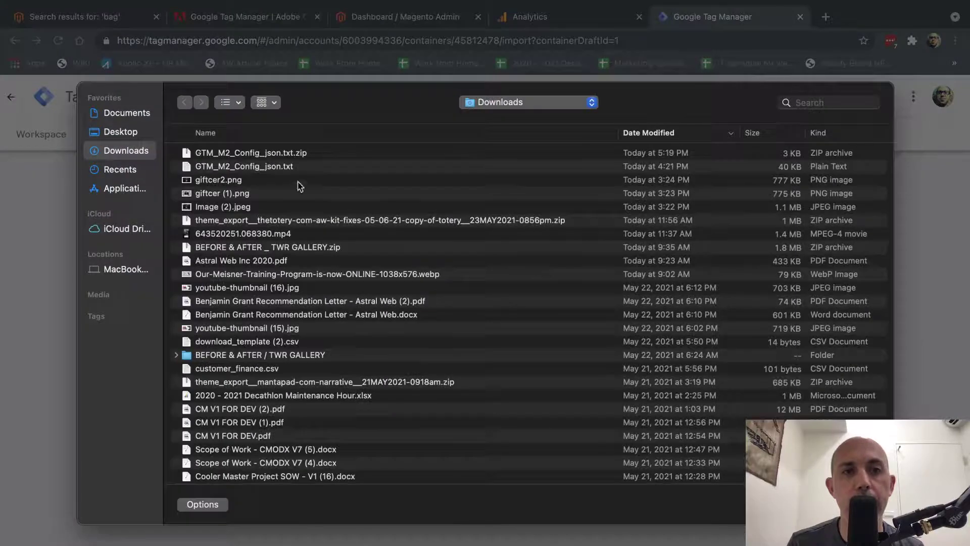
double_click(283, 166)
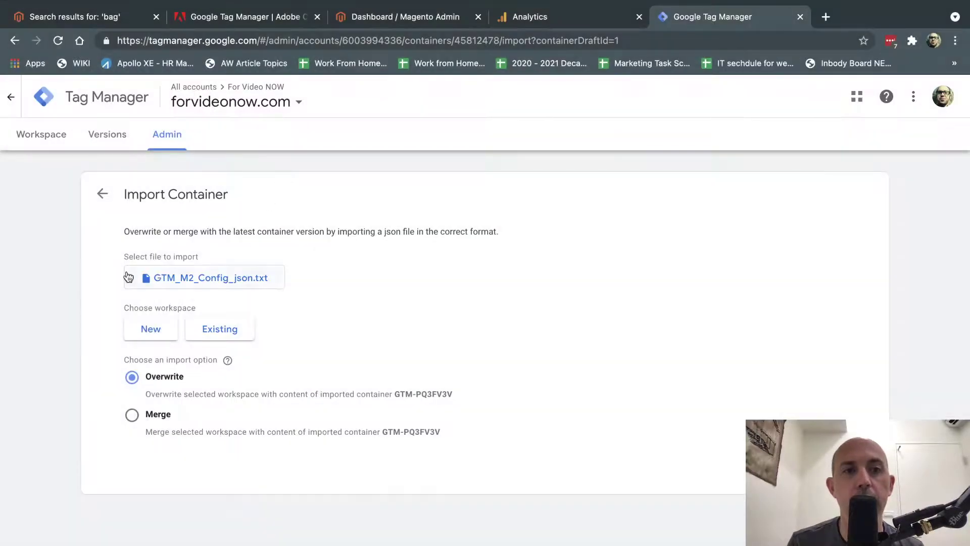
click(232, 335)
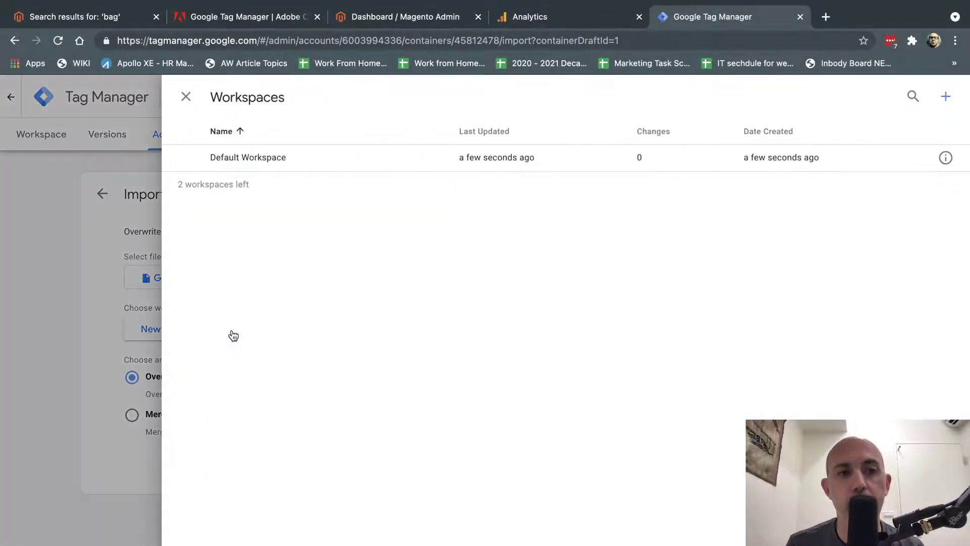
click(271, 157)
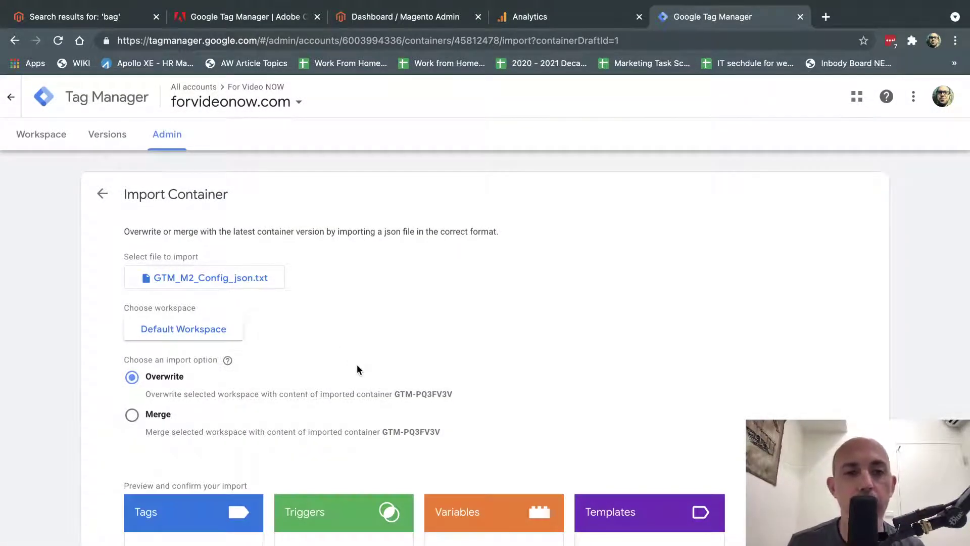
scroll(356, 364, down, 2)
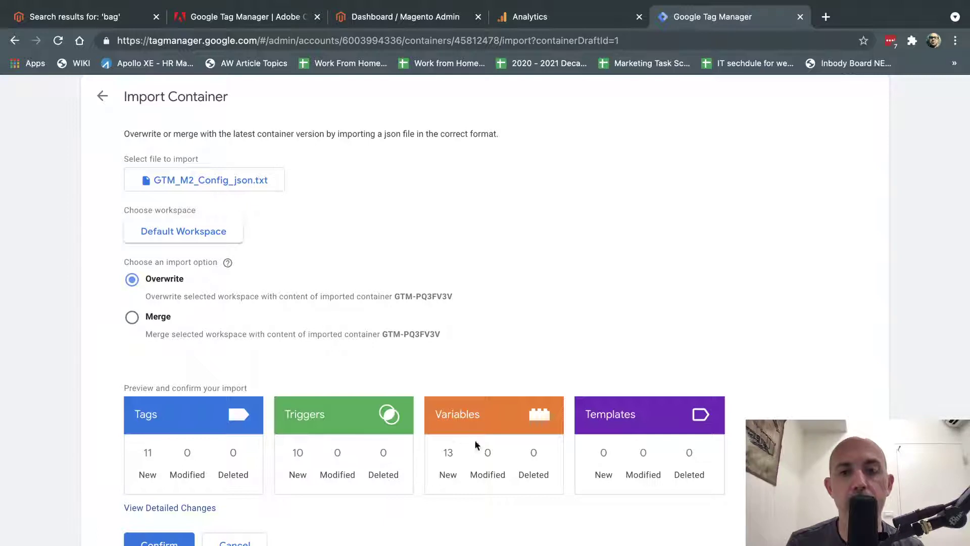
Step: Show the detailed list of new tags, triggers and variables, highlighting the m2 - addToCart trigger
click(197, 507)
scroll(364, 468, down, 3)
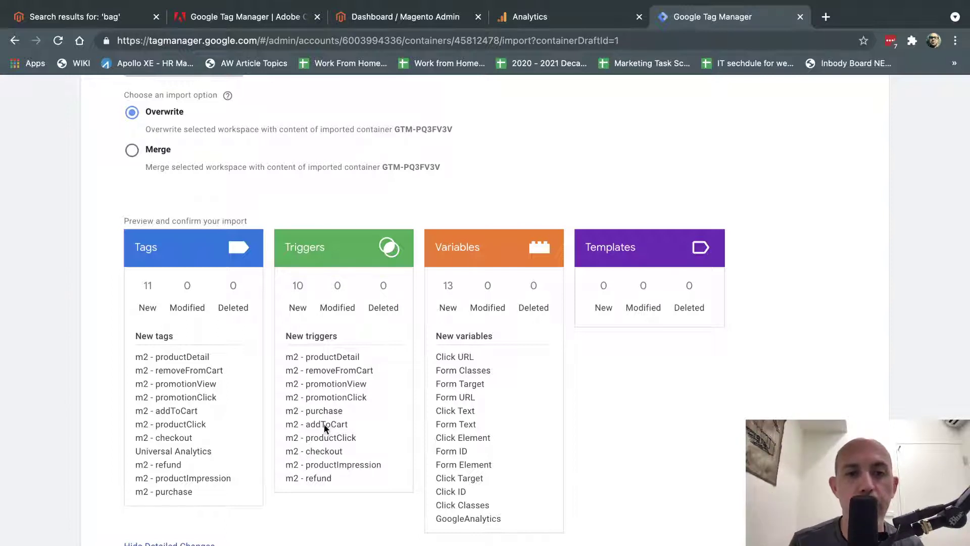
drag(294, 427, 349, 427)
click(337, 426)
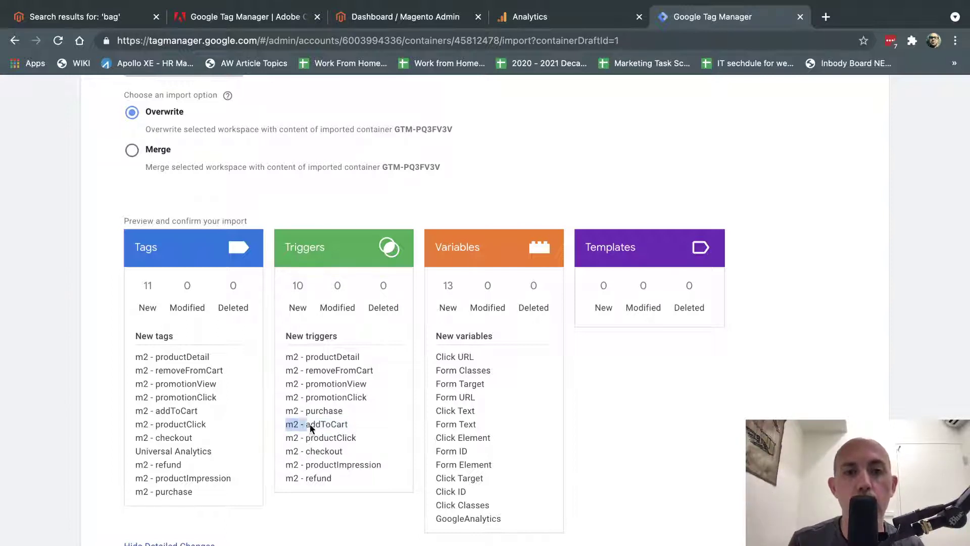
click(357, 428)
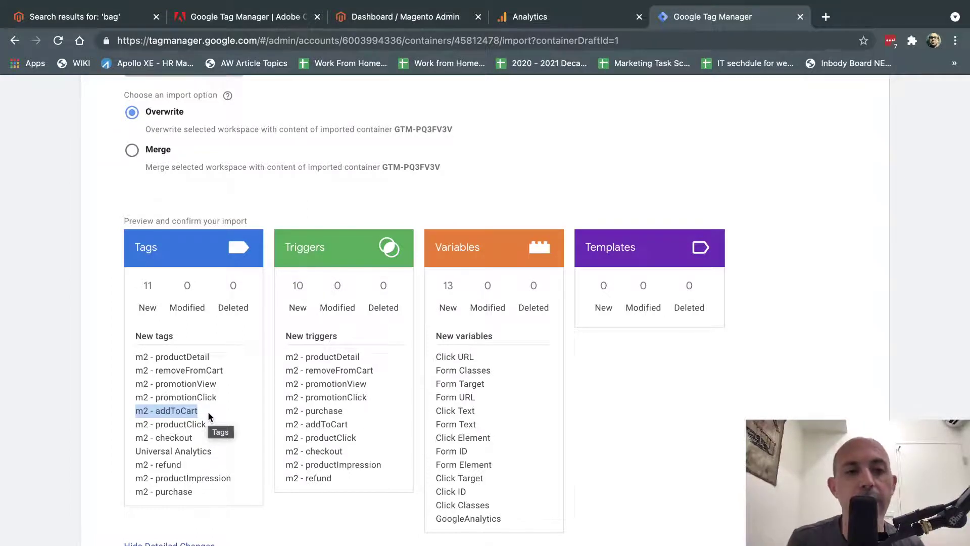
Step: Review the m2 - checkout, m2 - refund and m2 - purchase tags, then confirm the import
click(206, 412)
drag(144, 433, 197, 437)
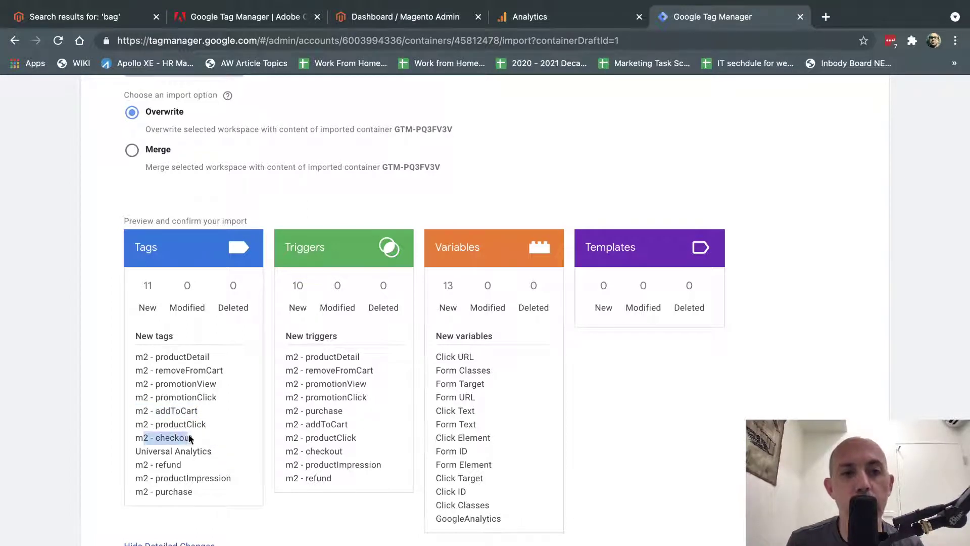
drag(144, 464, 179, 464)
drag(136, 492, 205, 494)
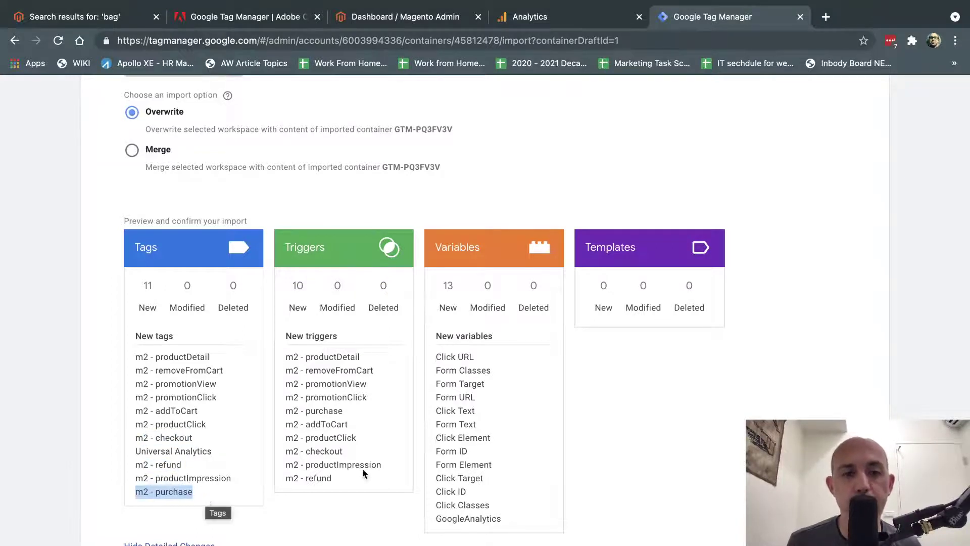
scroll(359, 469, down, 2)
click(158, 530)
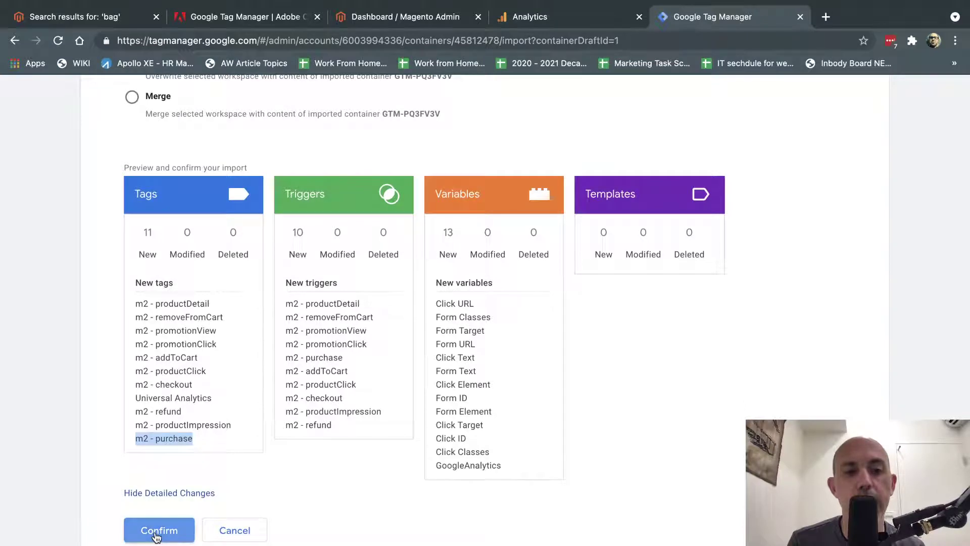
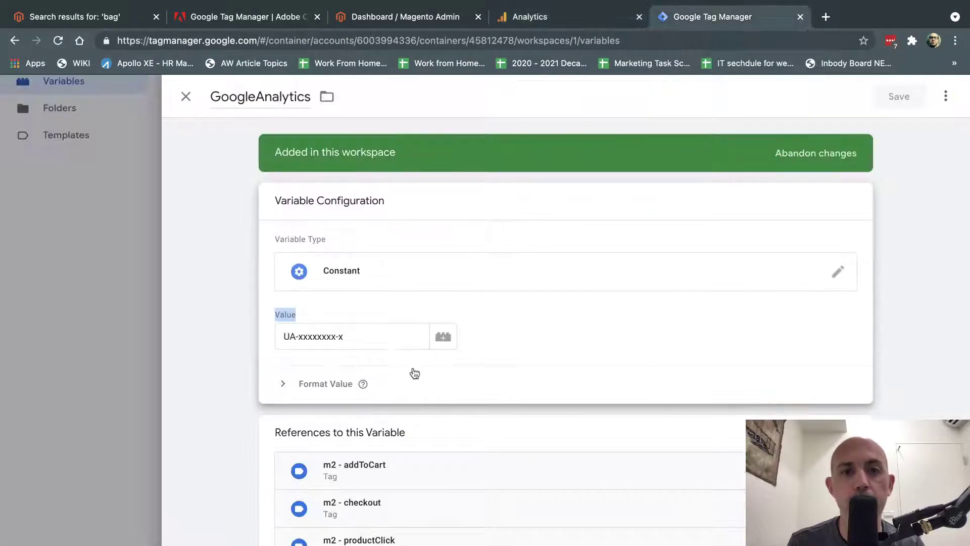
Step: Replace the GoogleAnalytics variable's placeholder value with the real tracking ID and save it
click(375, 335)
key(ctrl+v)
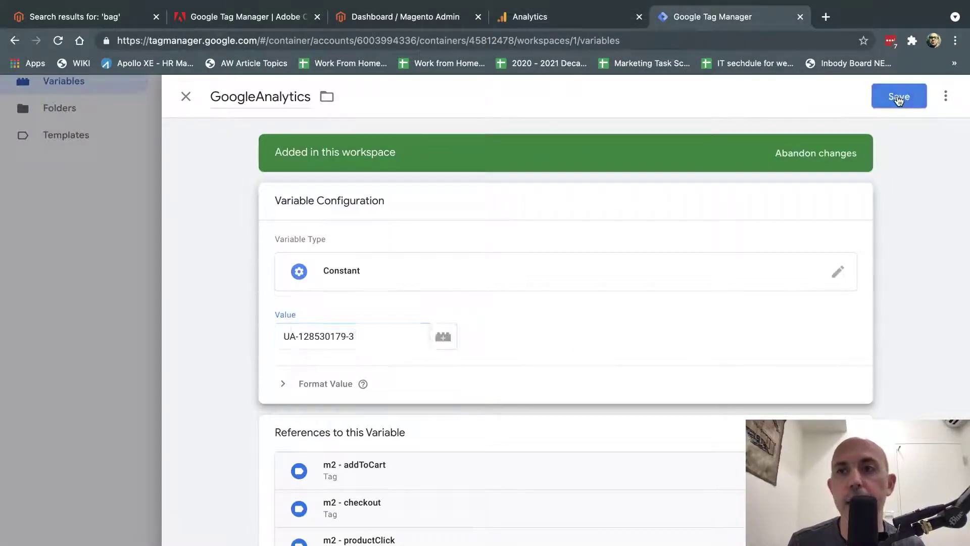
click(898, 96)
Step: Submit the workspace changes and publish them as version 'ga for magento commerce'
scroll(692, 273, up, 5)
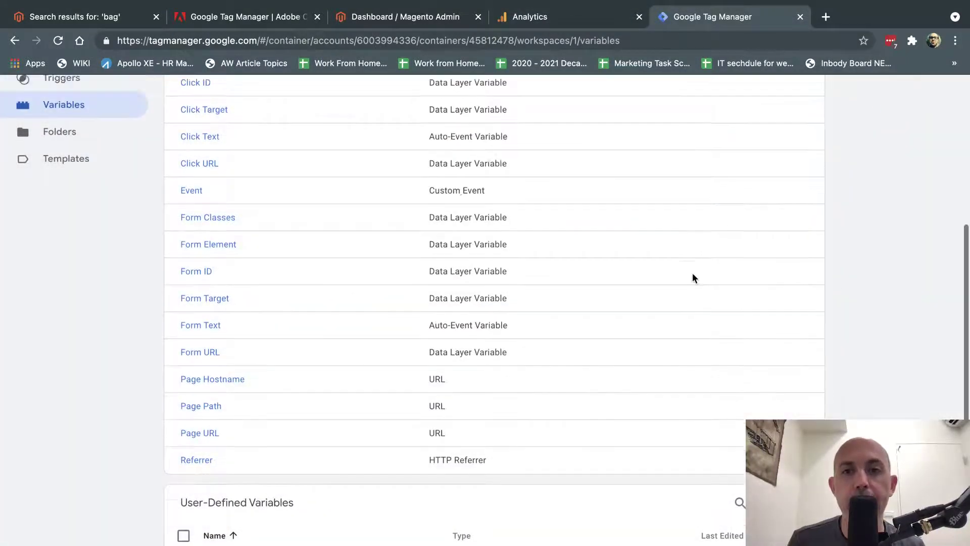
click(927, 134)
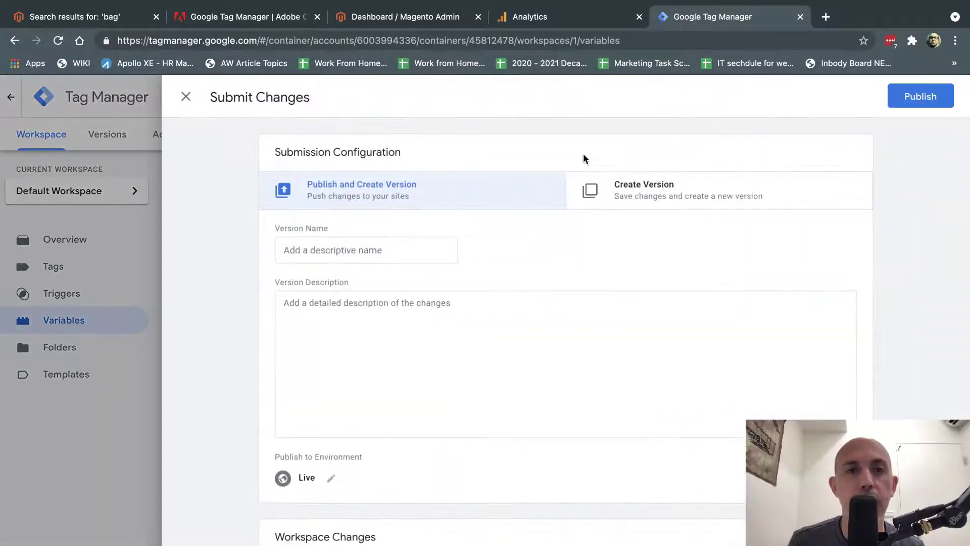
click(398, 256)
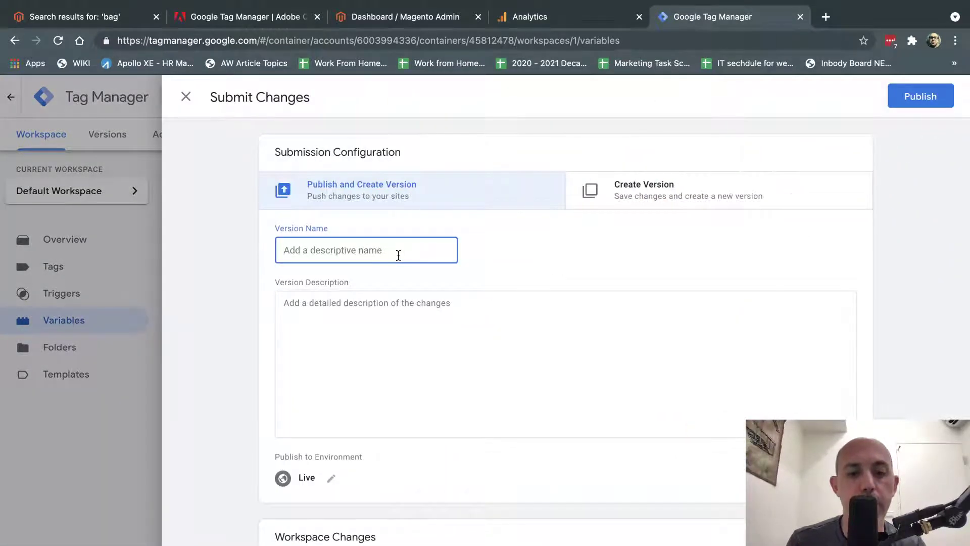
text(gtm and ga for)
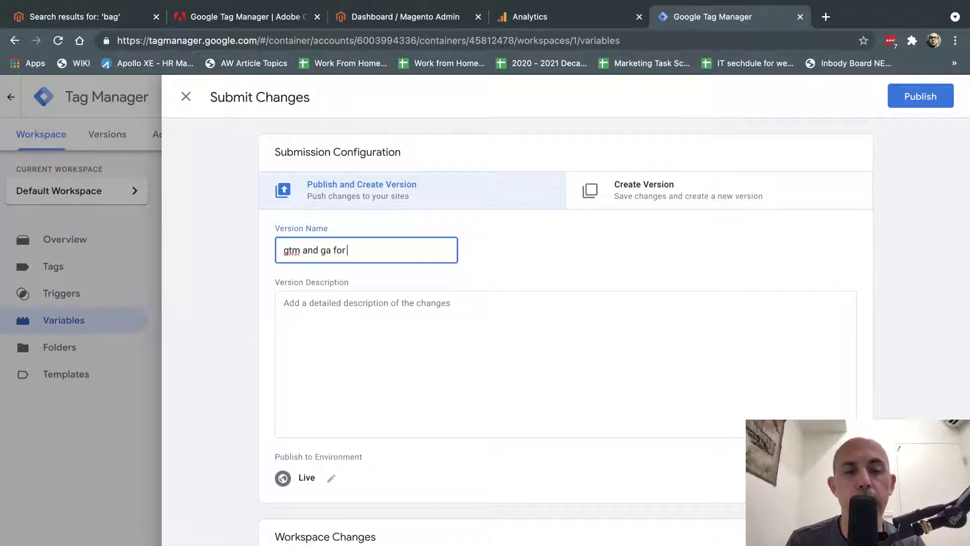
key(super+a)
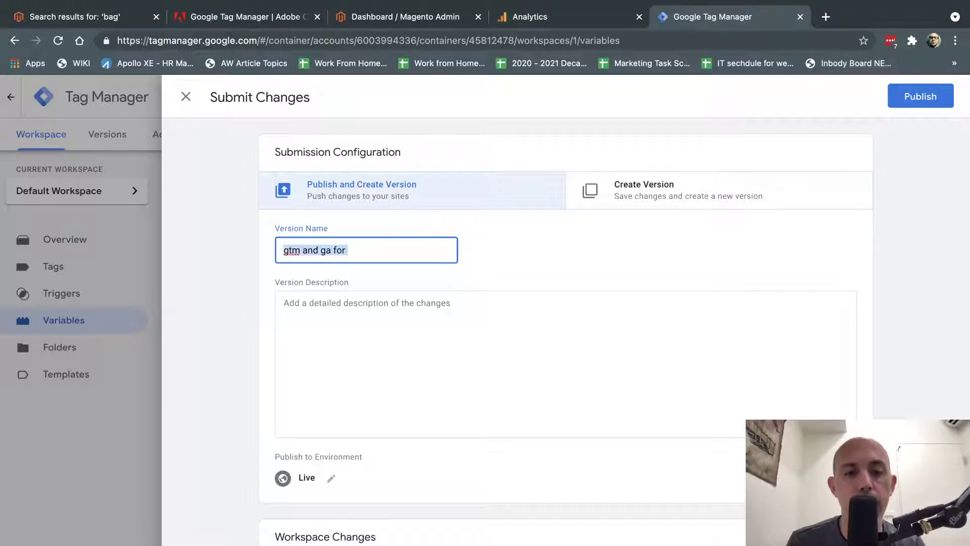
text(ga for m)
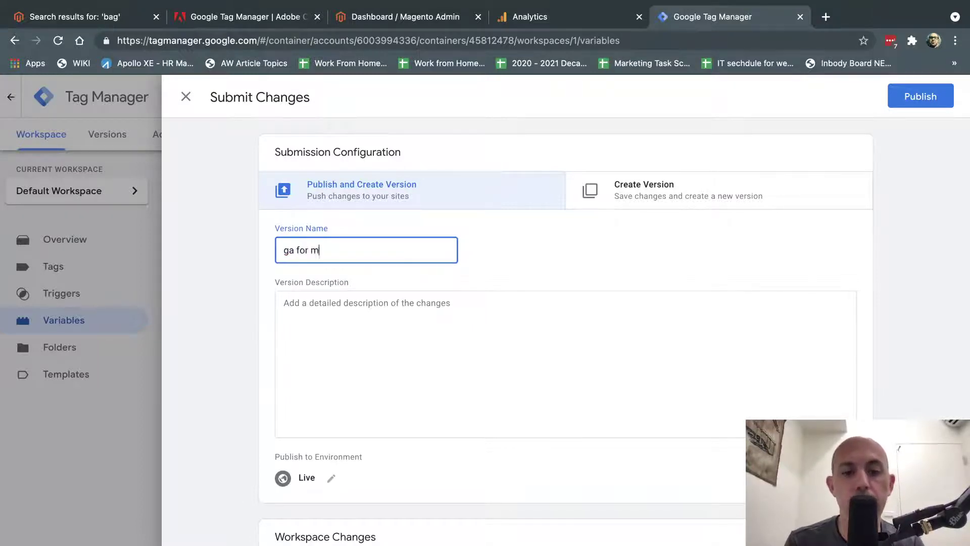
text(agento commerce)
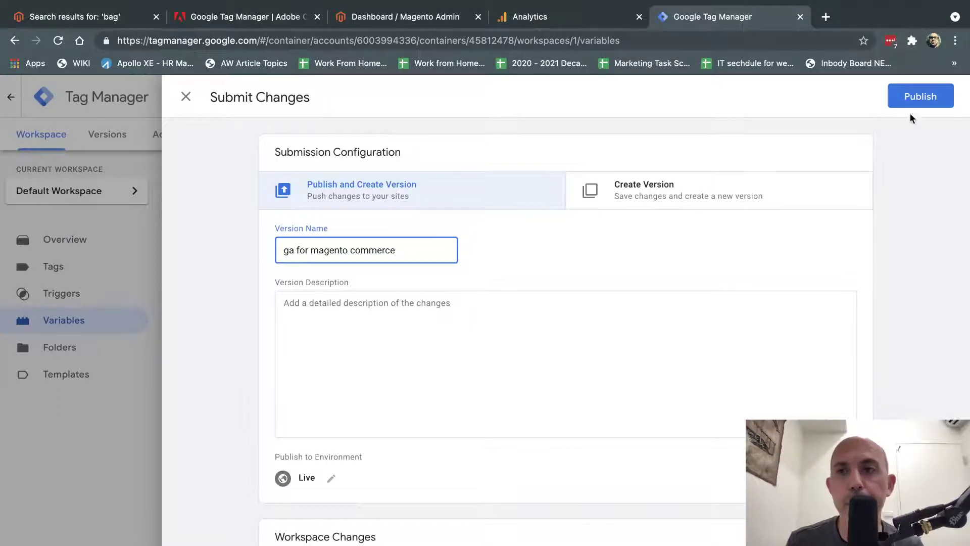
click(914, 100)
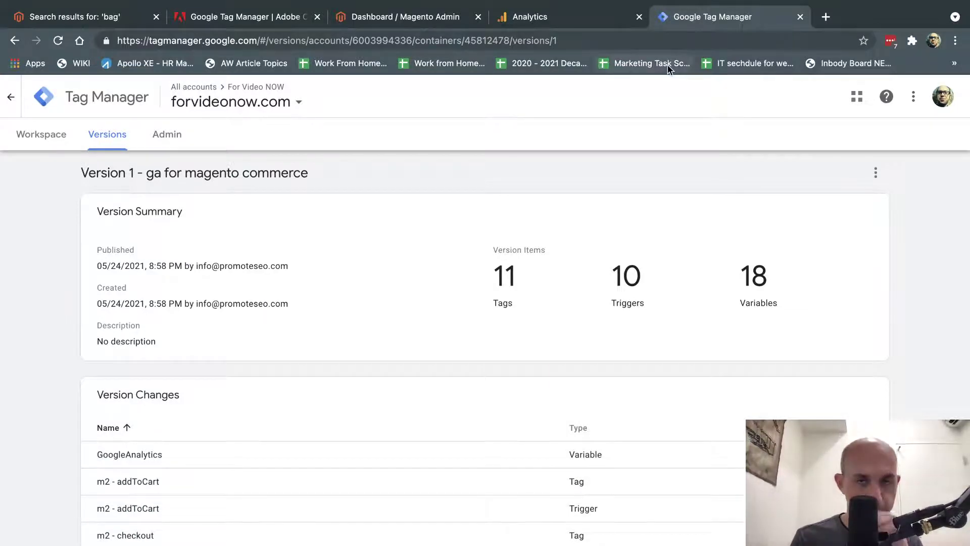
Step: Check the tracking ID in Analytics, return to Tag Manager, then switch to Magento Admin
click(578, 25)
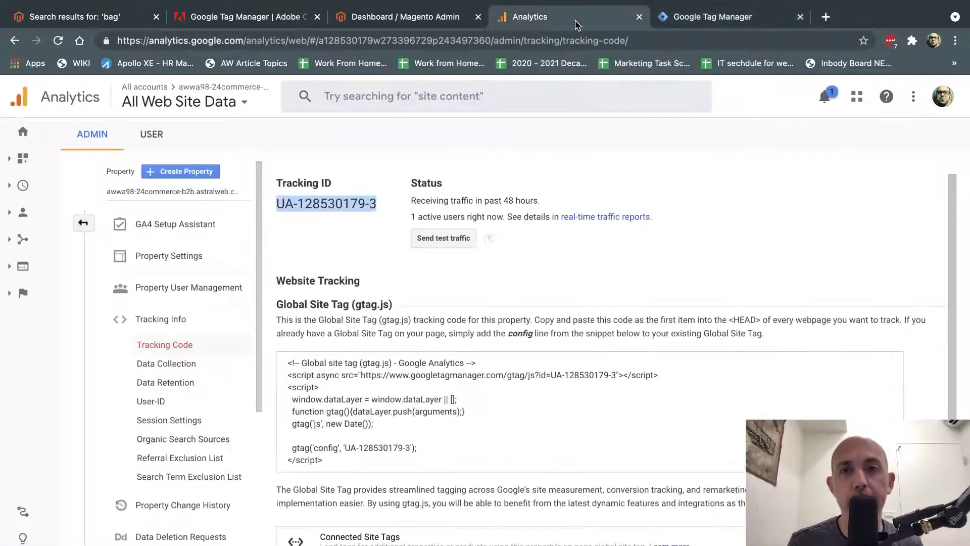
click(715, 19)
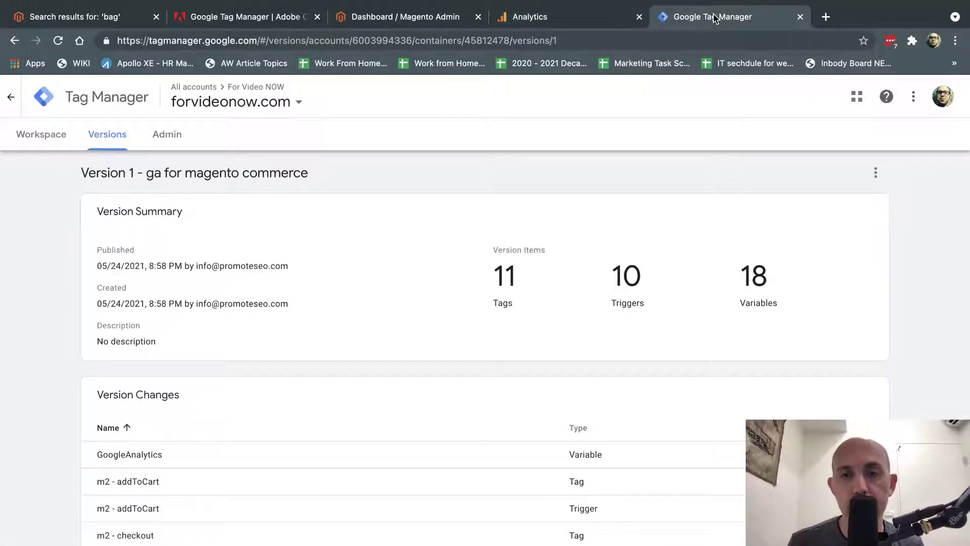
click(409, 19)
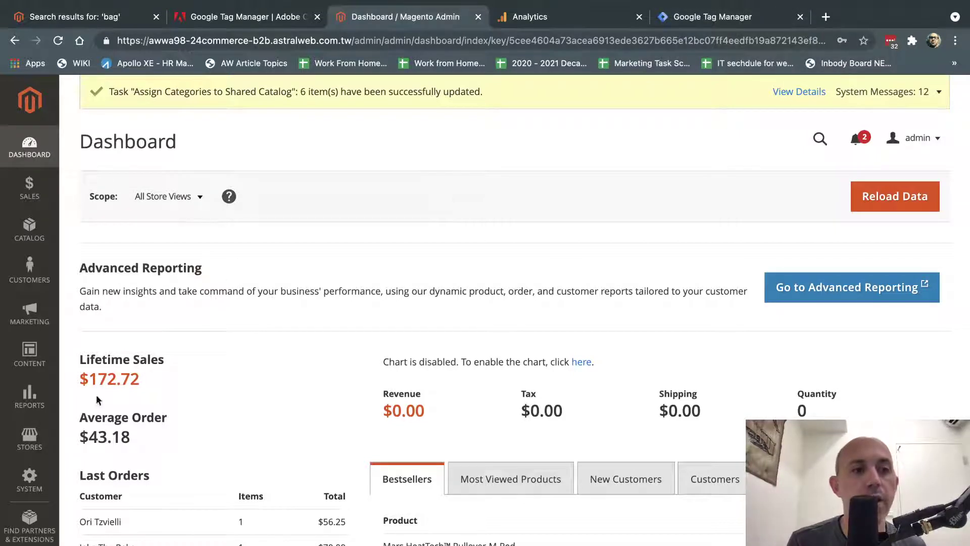
Step: Sign back in to Magento Admin with the admin username and password
click(31, 443)
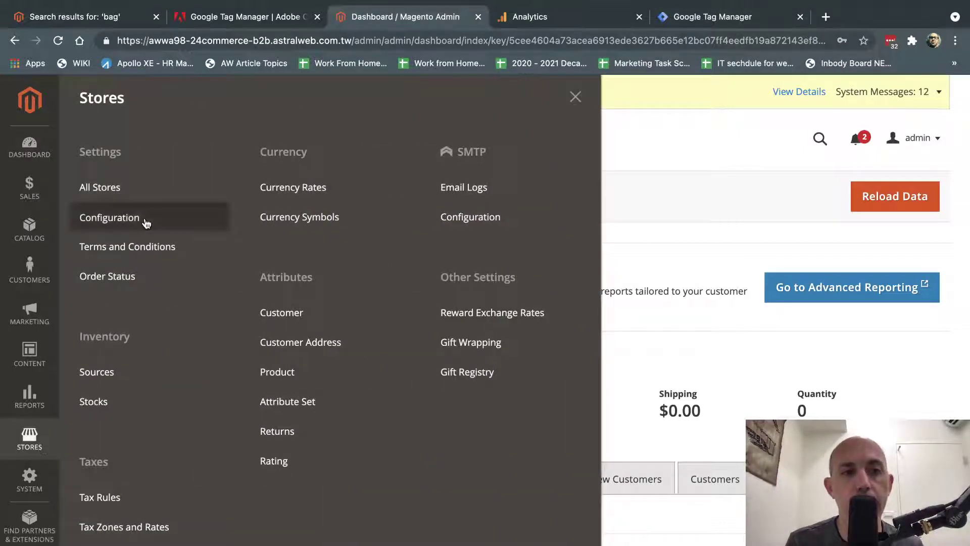
click(146, 218)
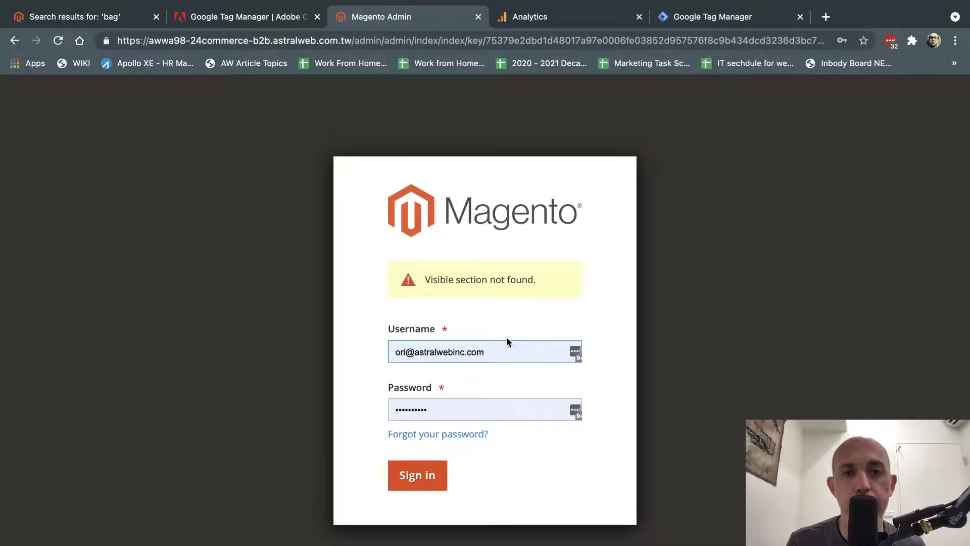
triple_click(505, 351)
text(admi)
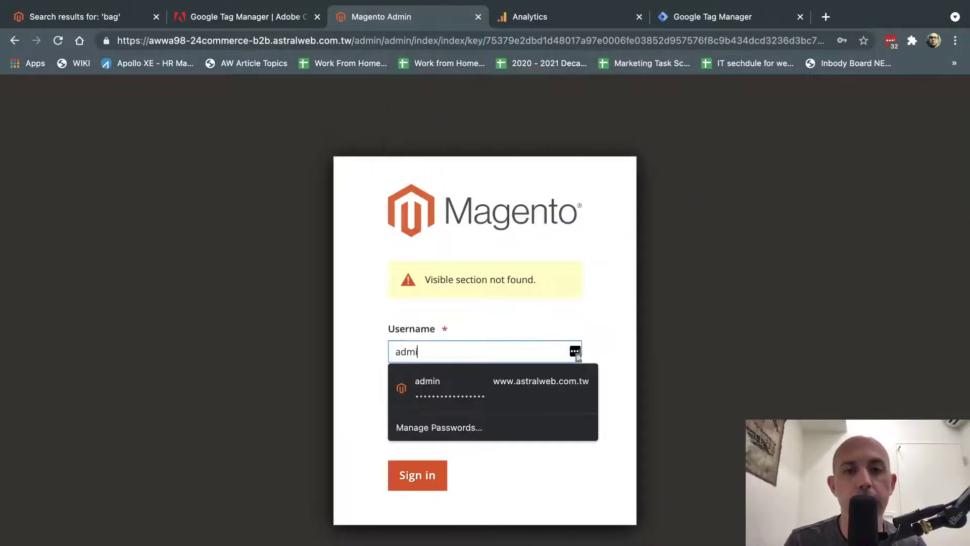
text(n)
key(Tab)
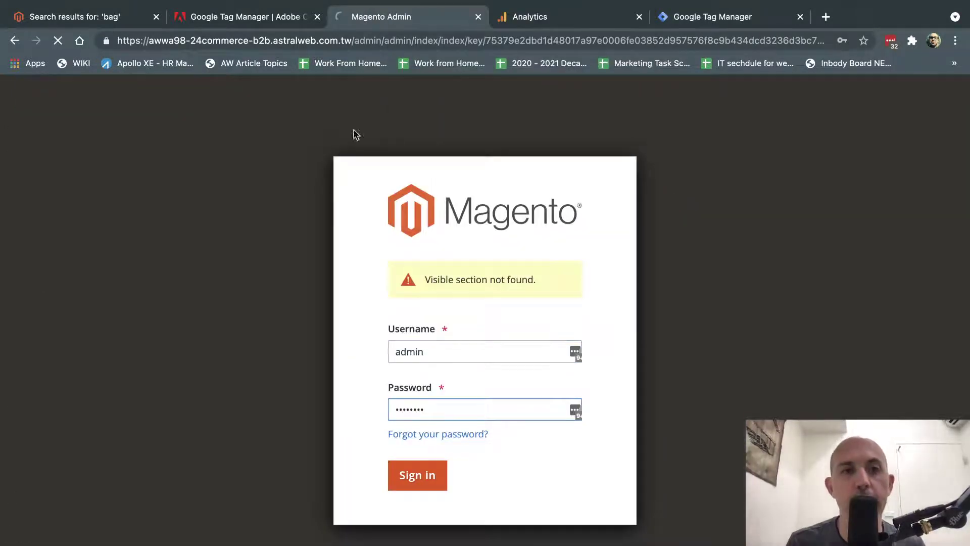
key(Return)
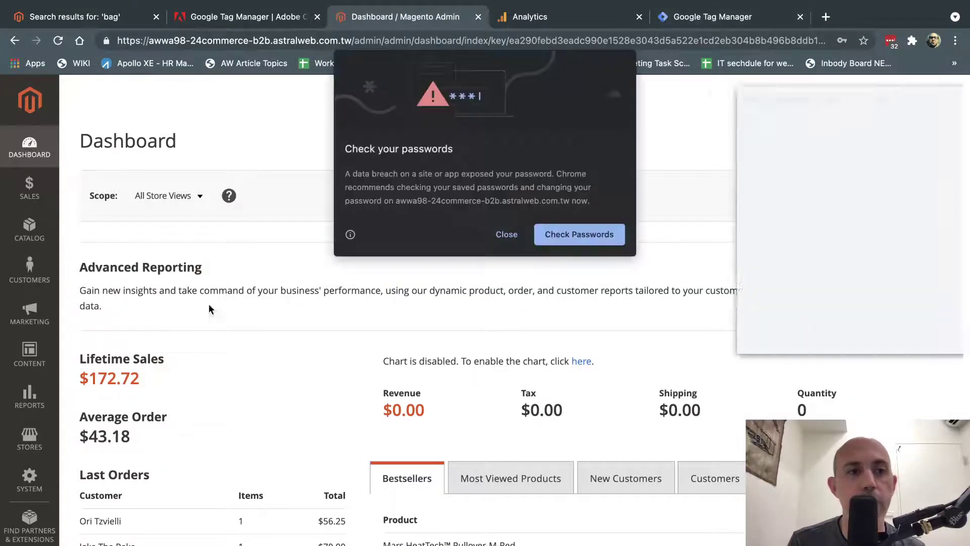
Step: Dismiss the Chrome password alerts and open Stores > Configuration
click(506, 234)
click(854, 336)
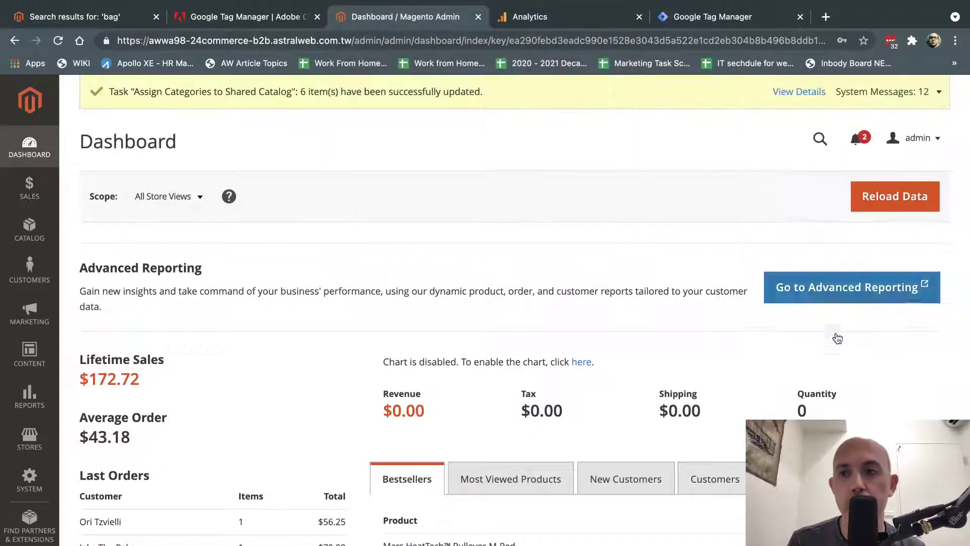
click(29, 438)
click(109, 217)
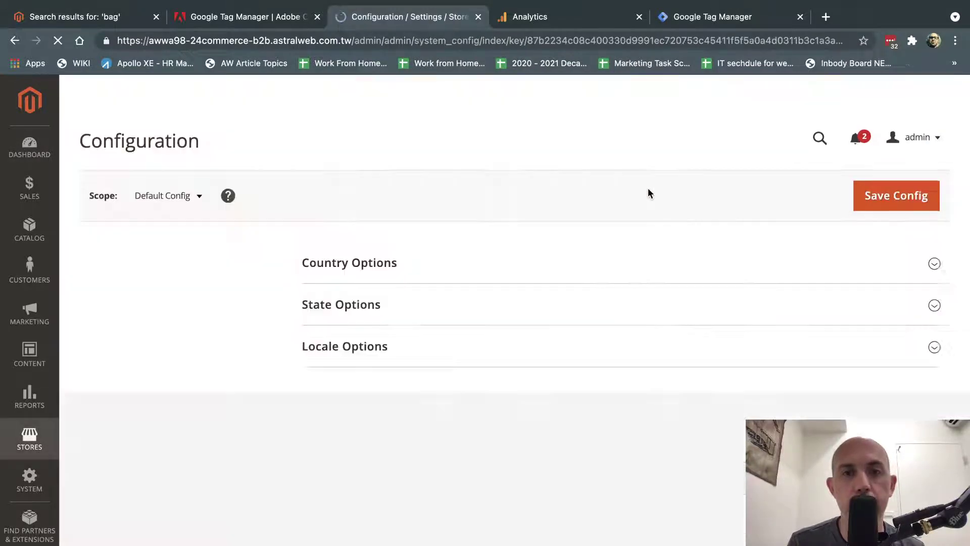
Step: Collapse General, expand Sales and open the Google API settings
click(275, 261)
scroll(274, 261, down, 4)
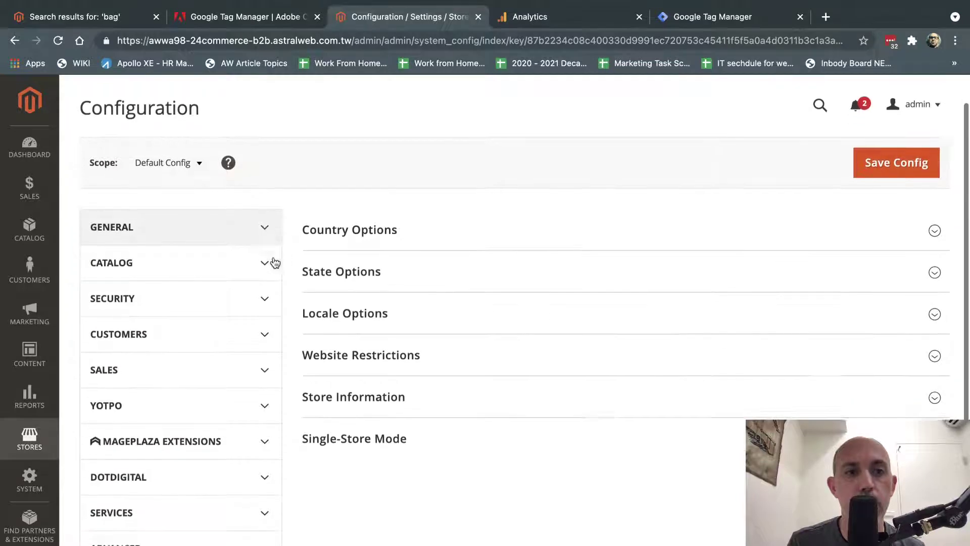
click(260, 338)
scroll(227, 379, down, 2)
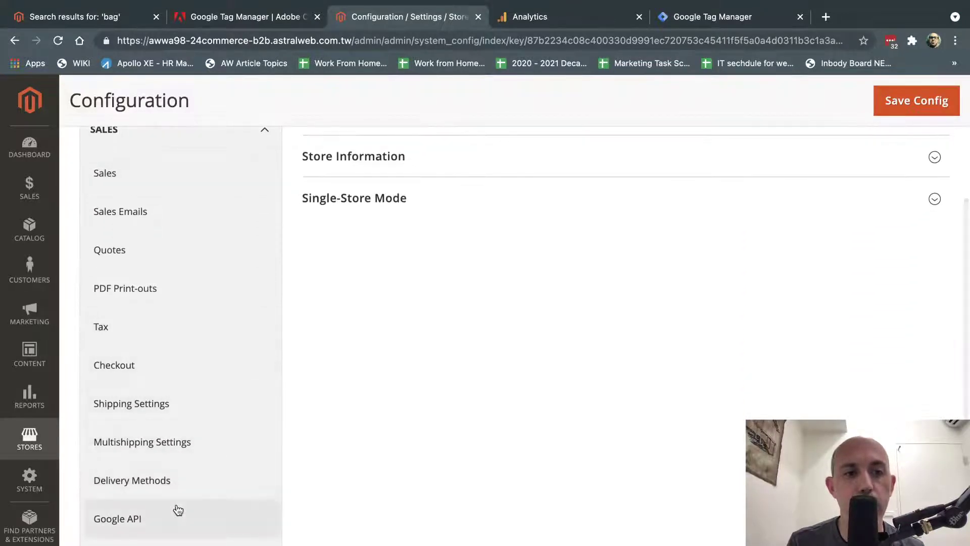
scroll(162, 485, down, 2)
click(141, 445)
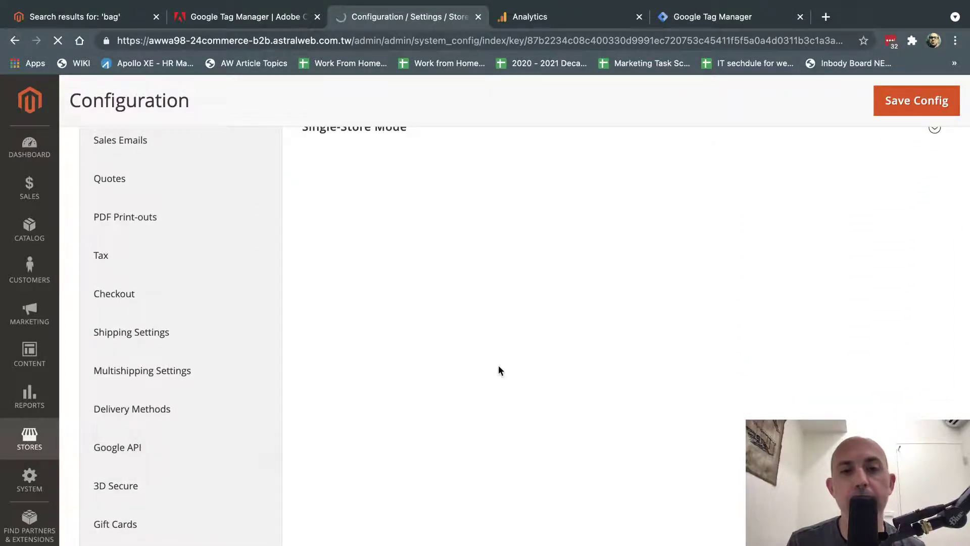
Step: Set Google Analytics Enable to Yes
click(573, 311)
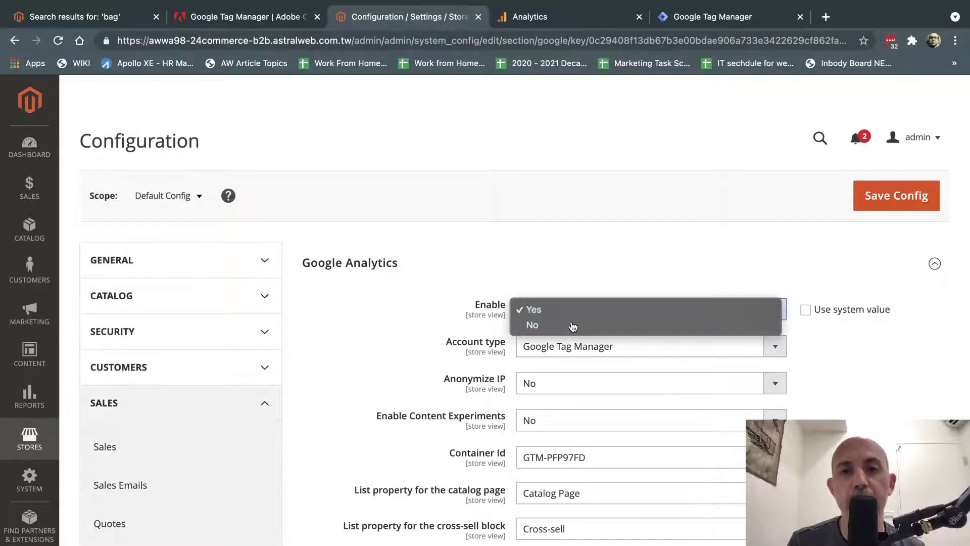
click(573, 326)
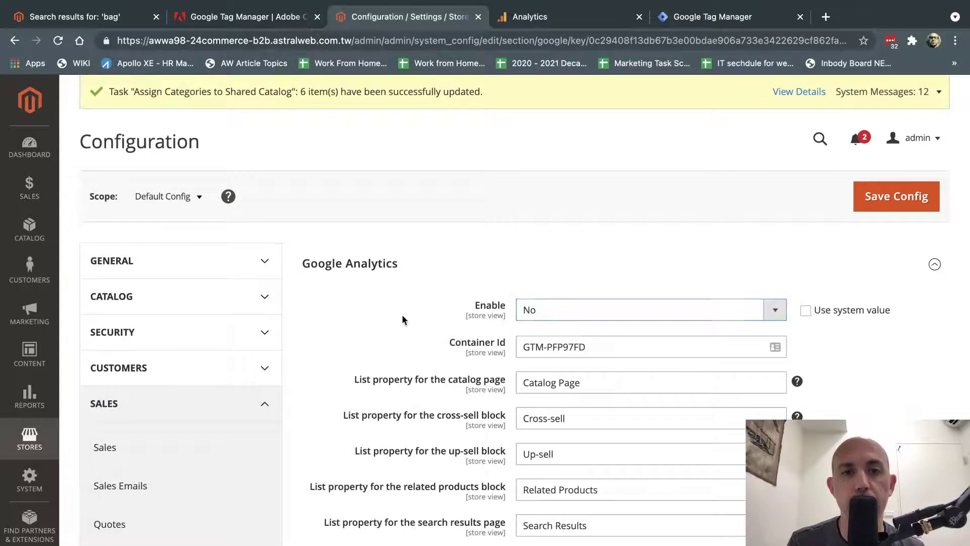
scroll(432, 340, down, 2)
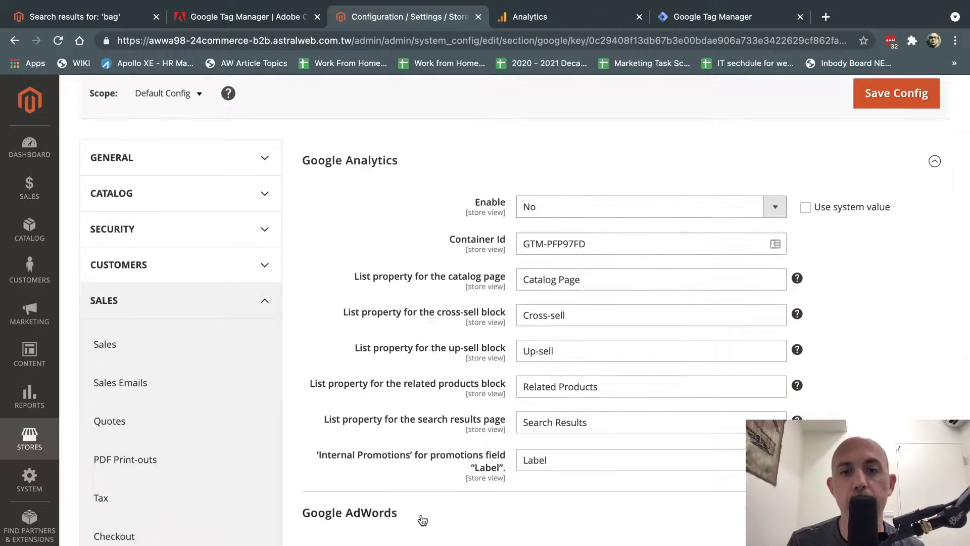
scroll(537, 433, down, 2)
scroll(516, 422, up, 3)
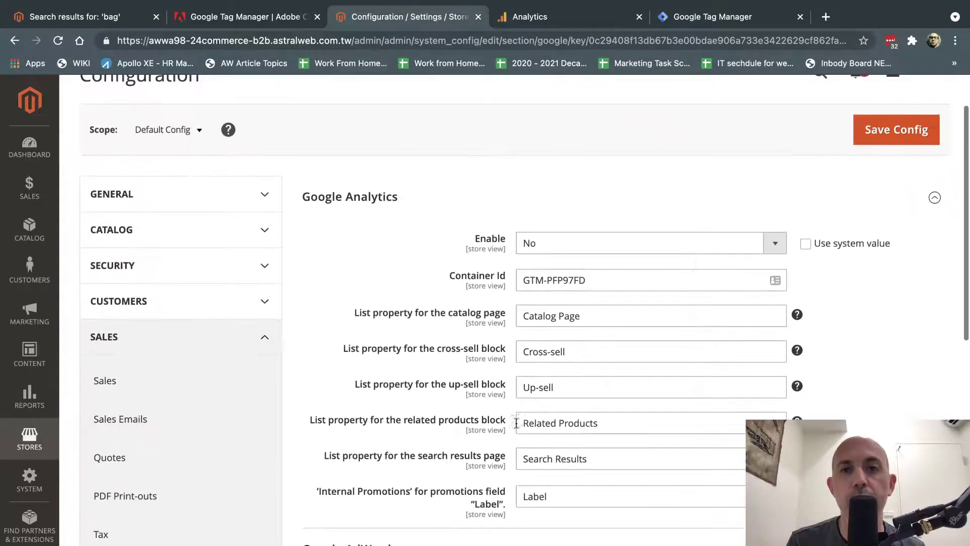
click(555, 243)
click(556, 234)
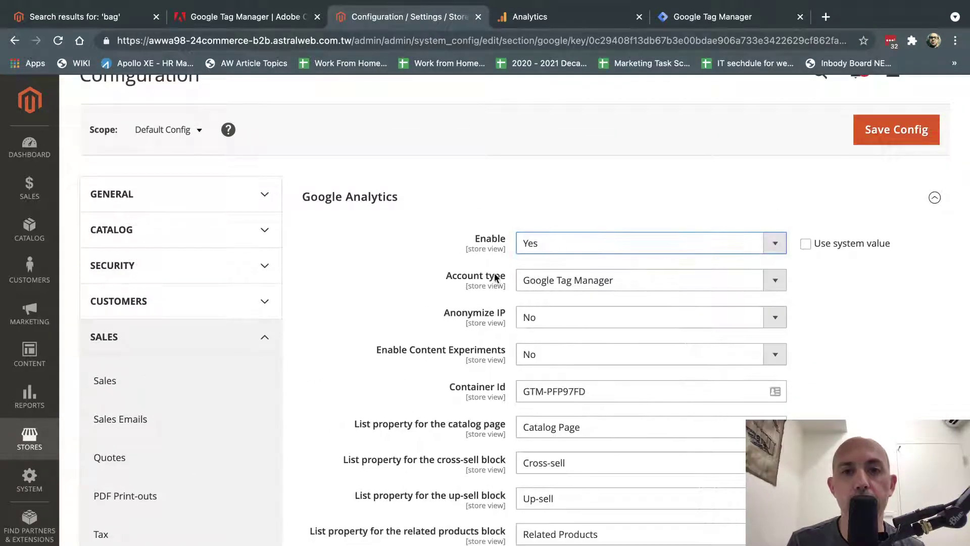
Step: Keep Google Tag Manager as the account type and select the Container Id value
scroll(460, 296, down, 1)
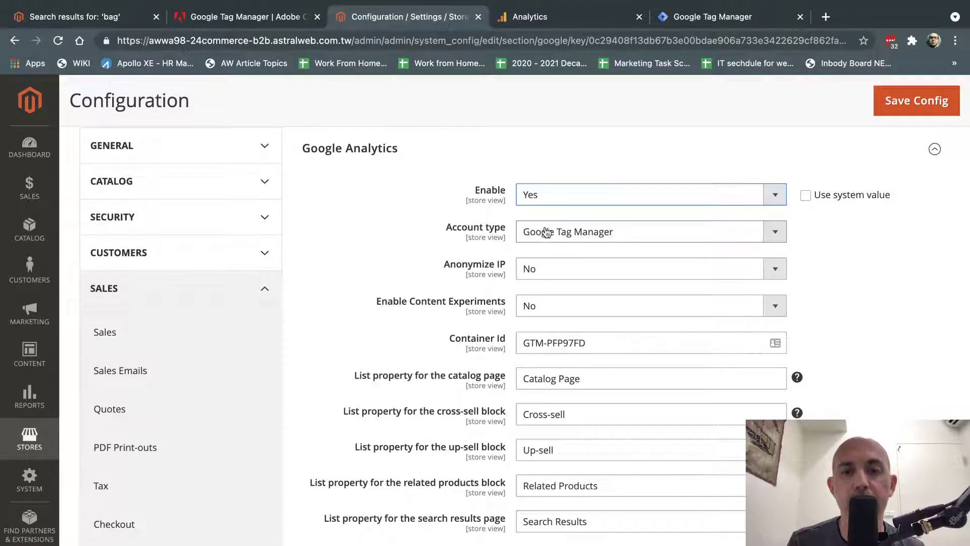
click(547, 232)
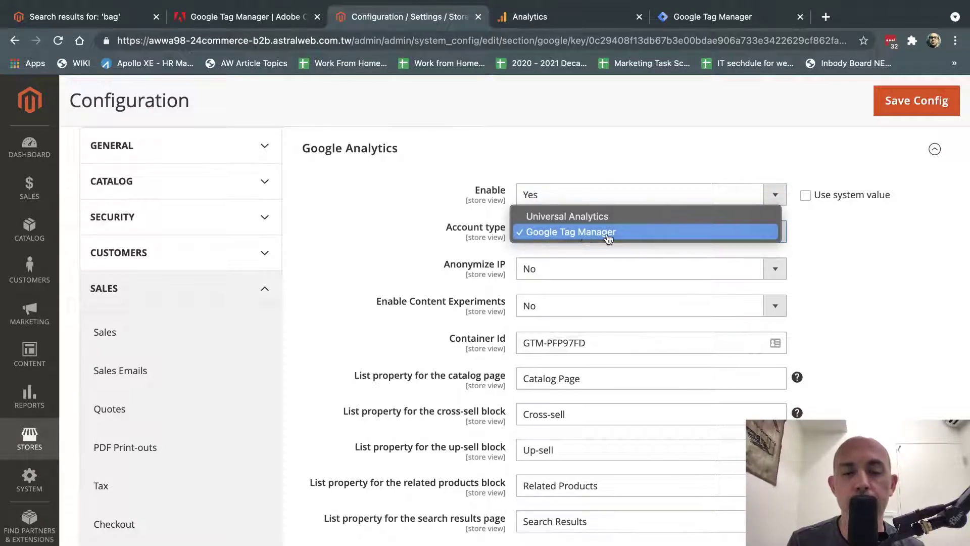
click(831, 247)
scroll(830, 285, down, 2)
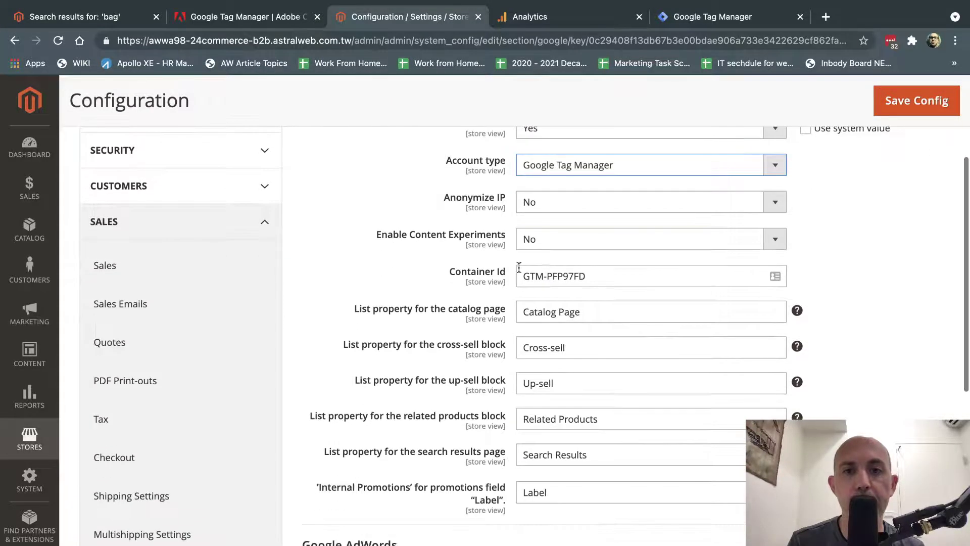
drag(442, 271, 505, 271)
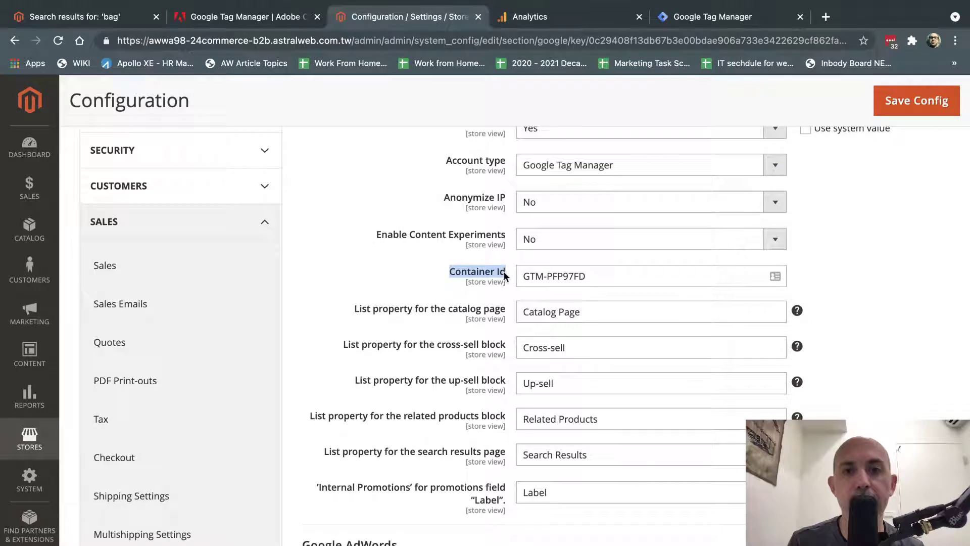
click(700, 20)
Step: Copy GTM-PQ3FV3V from the install snippet, try it in Magento's Container Id, then undo
click(174, 143)
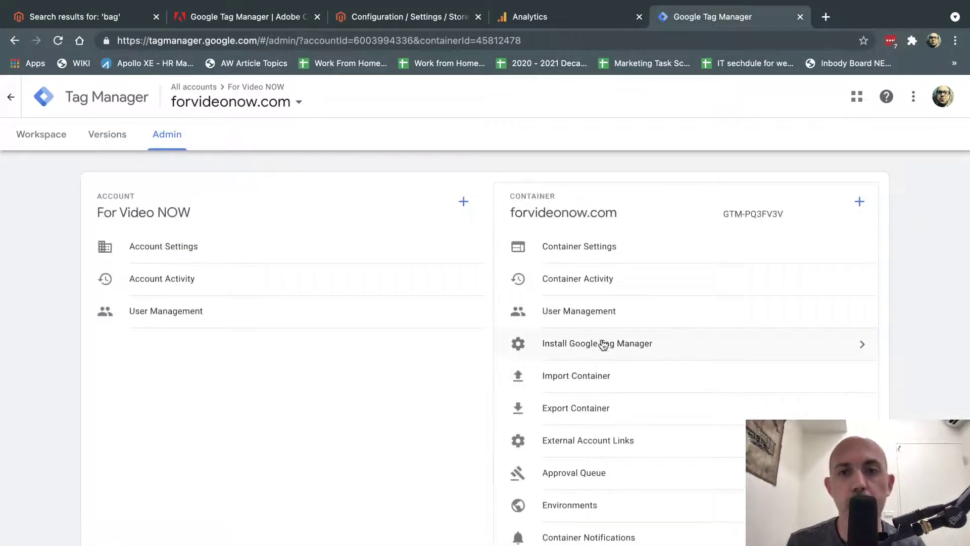
click(606, 343)
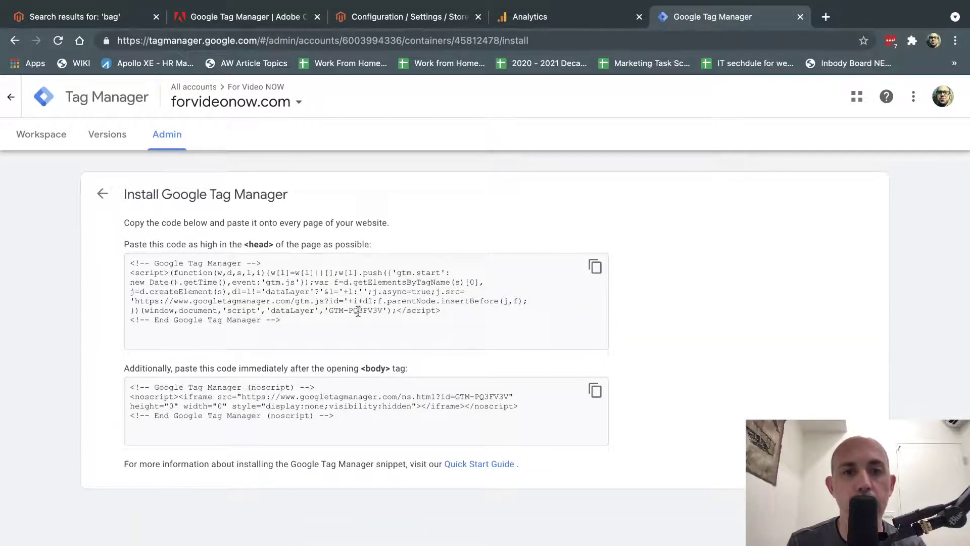
click(336, 312)
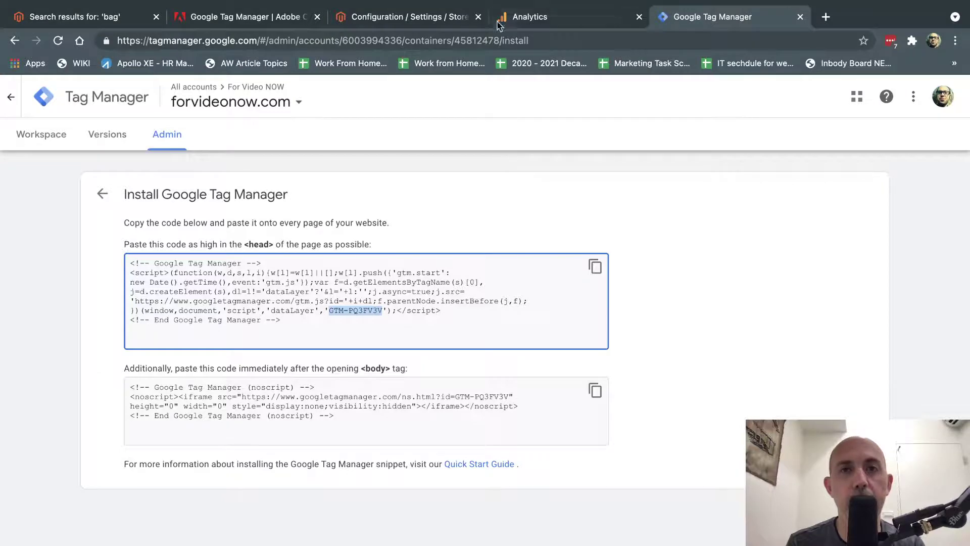
click(439, 18)
double_click(583, 278)
text(PQ3FV3Y)
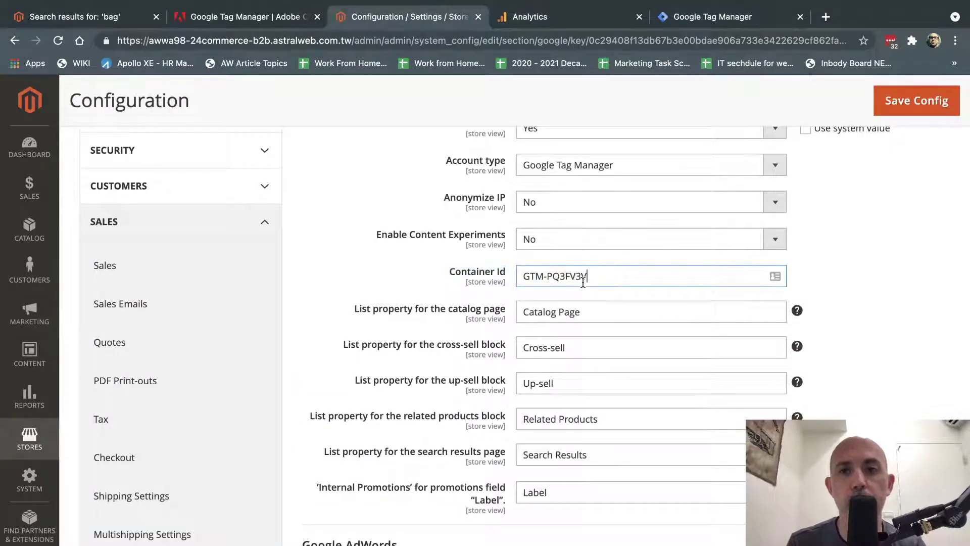
key(super+z)
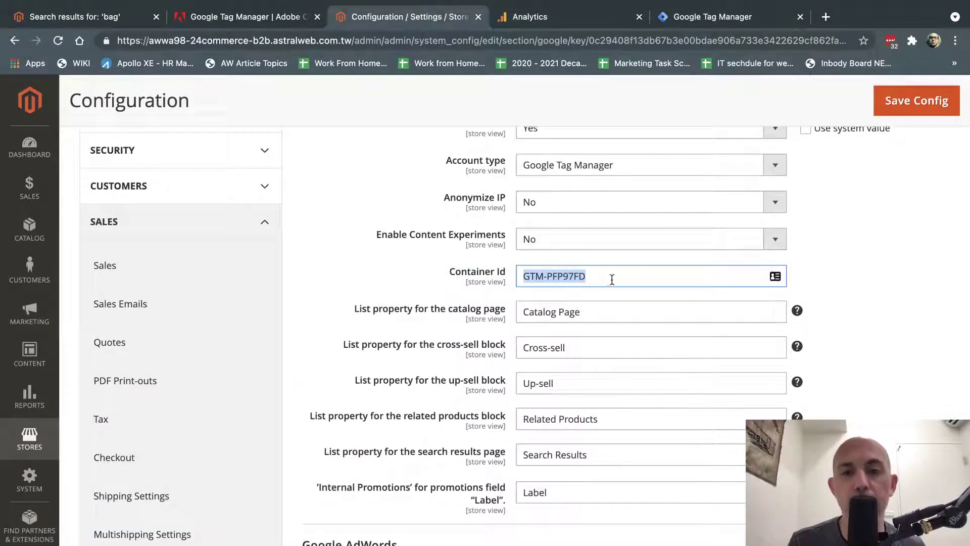
Step: Open the astralweb.com.tw container and confirm its ID is GTM-PFP97FD
click(690, 19)
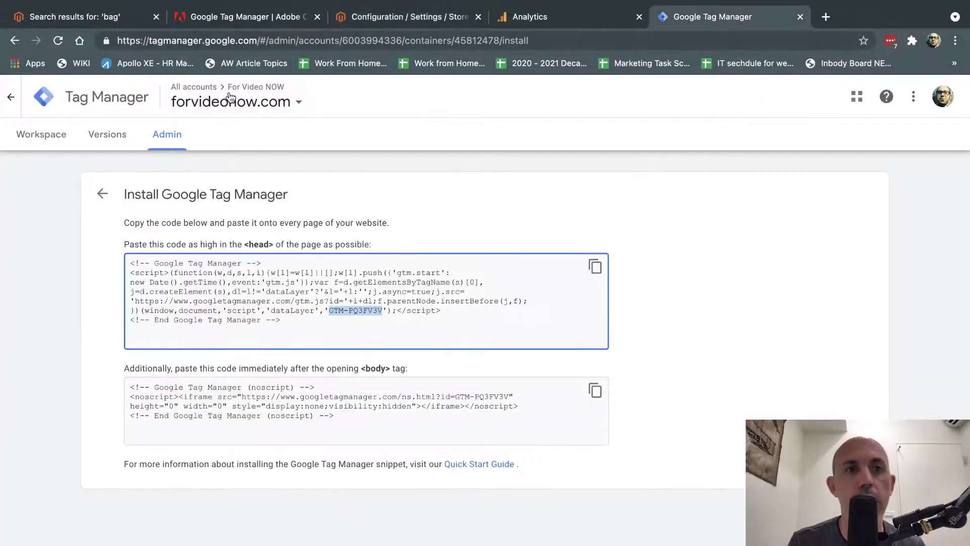
click(10, 104)
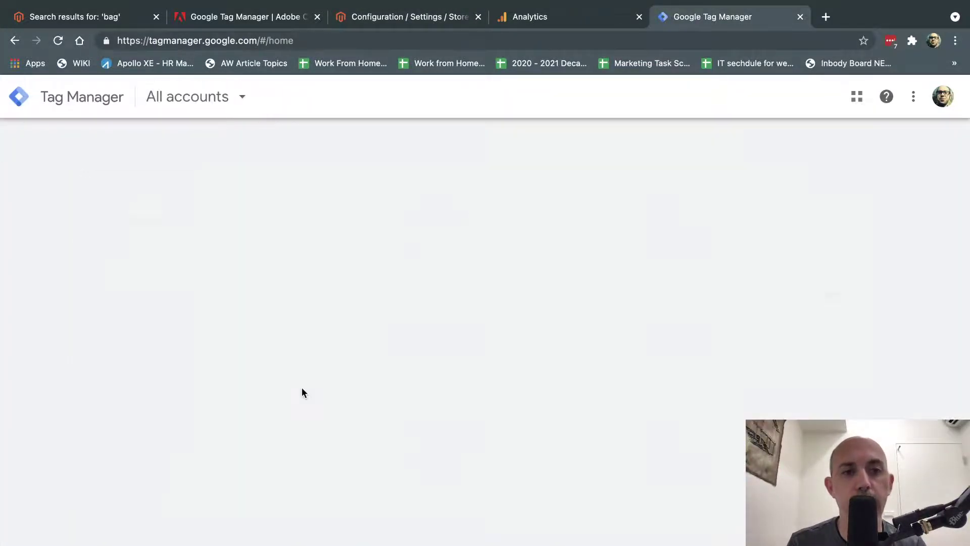
scroll(301, 387, down, 4)
click(240, 462)
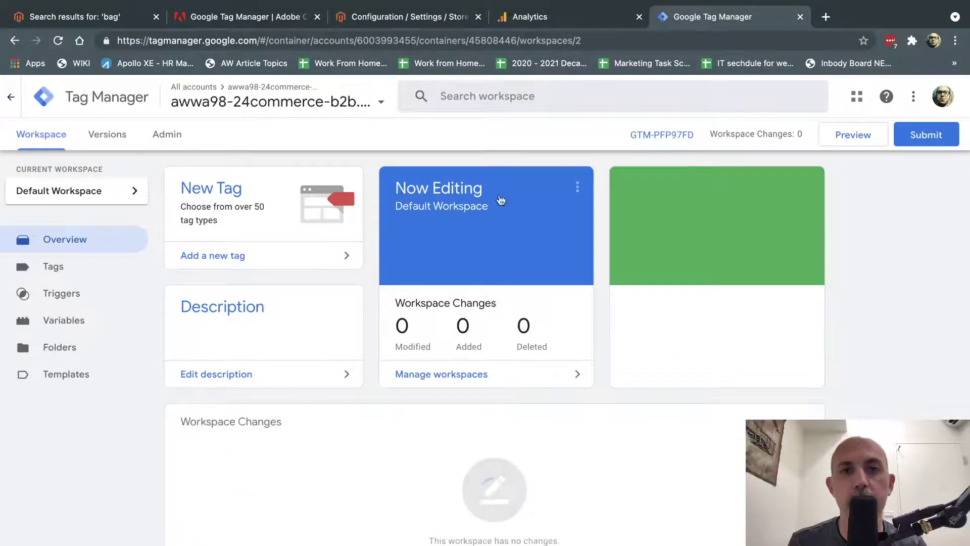
click(167, 134)
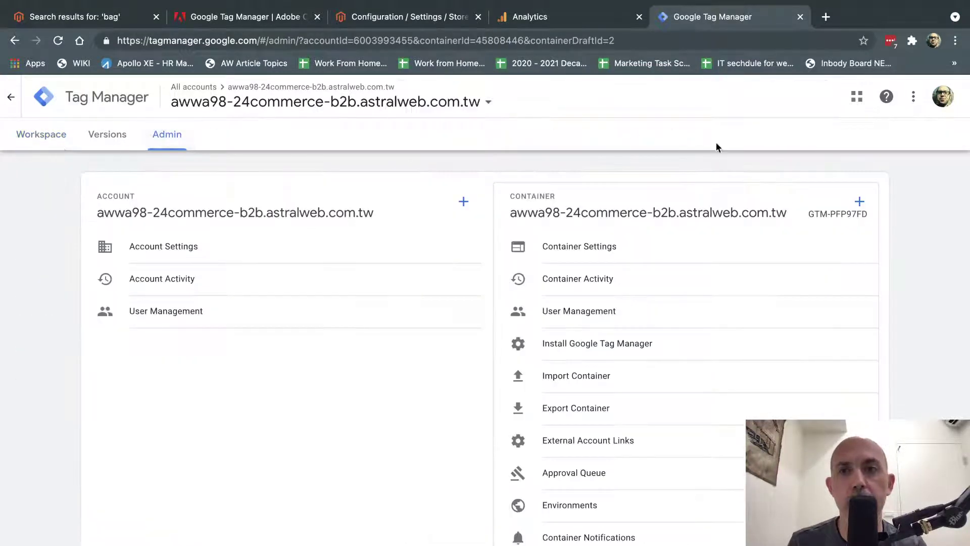
click(15, 40)
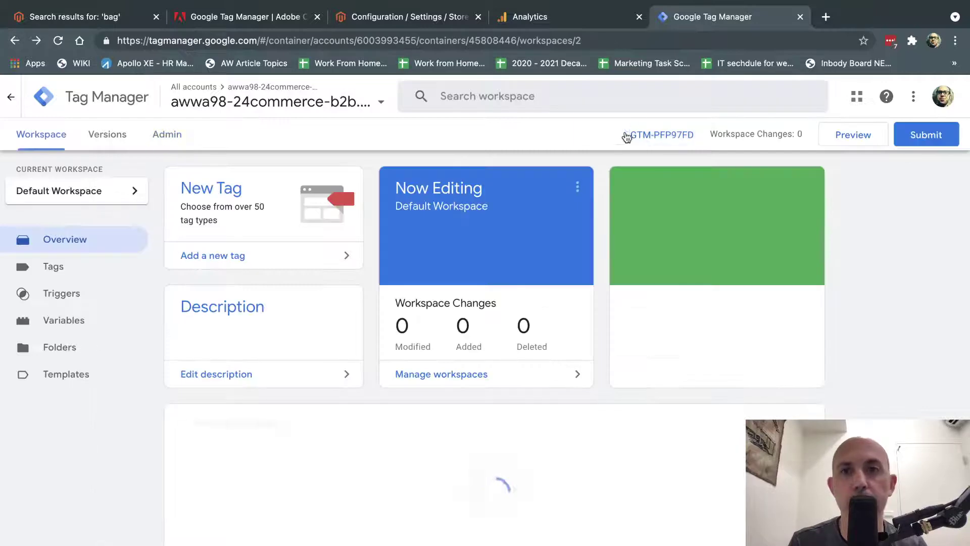
drag(627, 134, 698, 137)
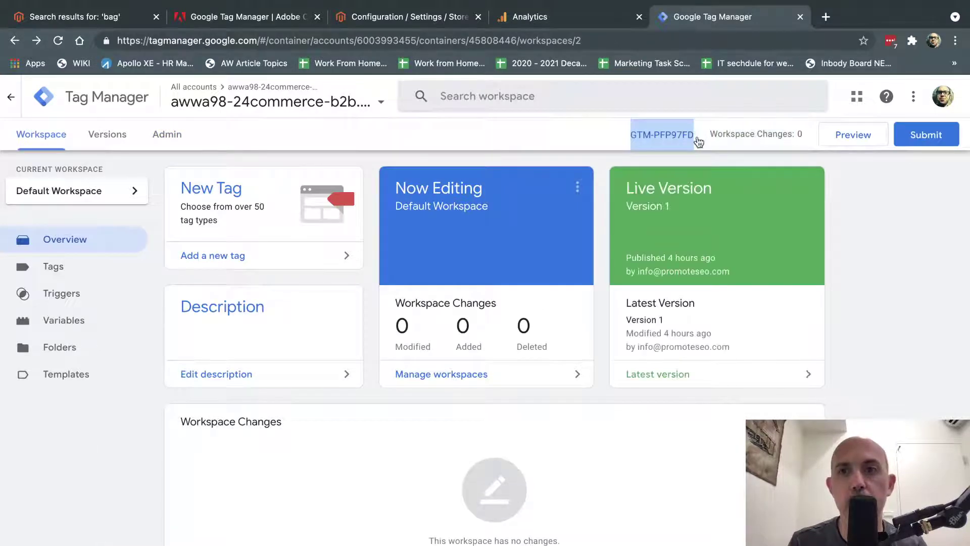
click(425, 17)
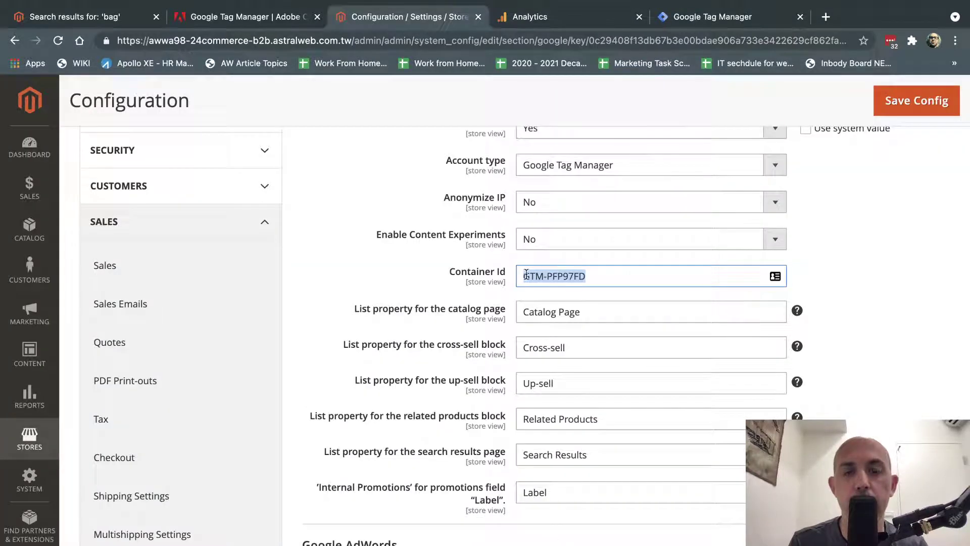
Step: Scroll through the Google API configuration to review the Google Analytics settings
scroll(546, 354, down, 1)
scroll(546, 404, up, 5)
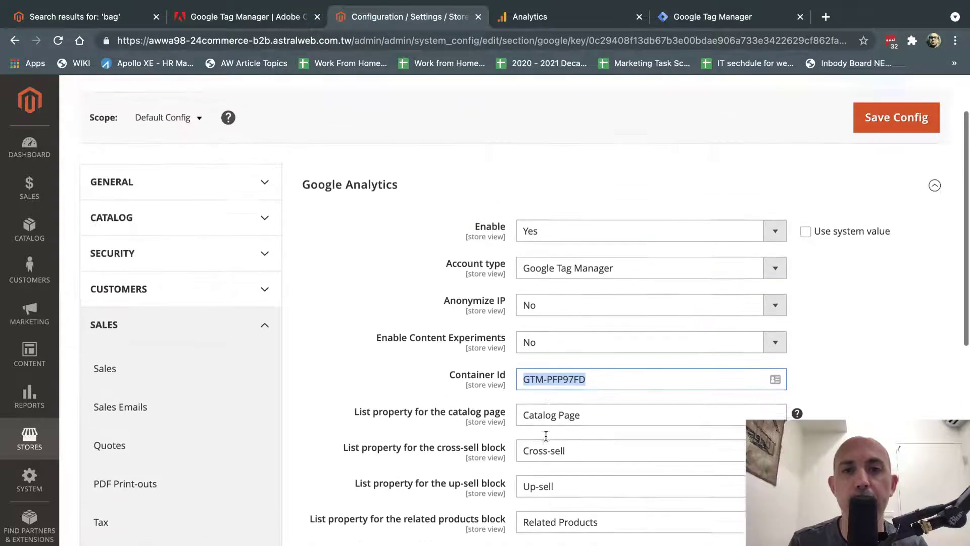
scroll(547, 459, down, 4)
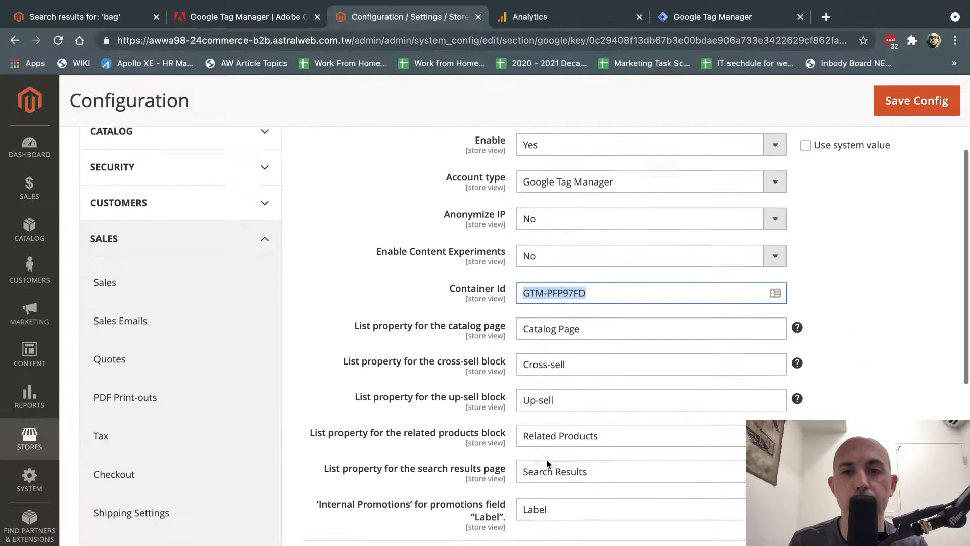
scroll(486, 459, down, 2)
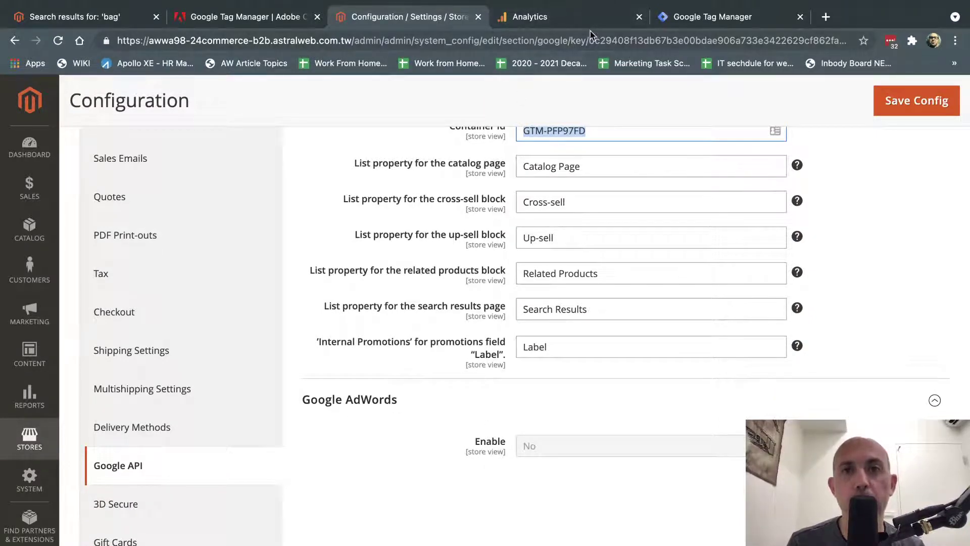
scroll(616, 166, up, 7)
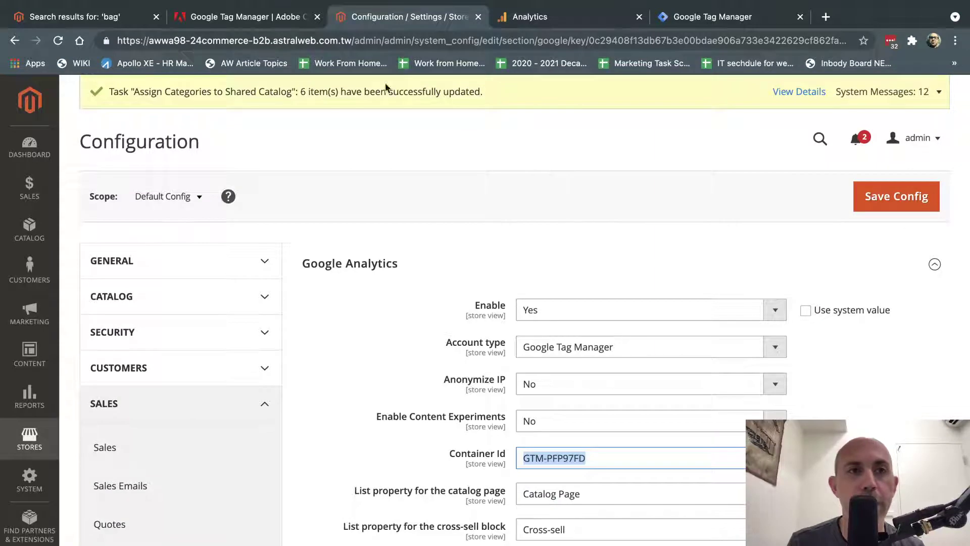
Step: Open the storefront's Gear > Bags category, then view the Analytics Tracking Code page
click(75, 17)
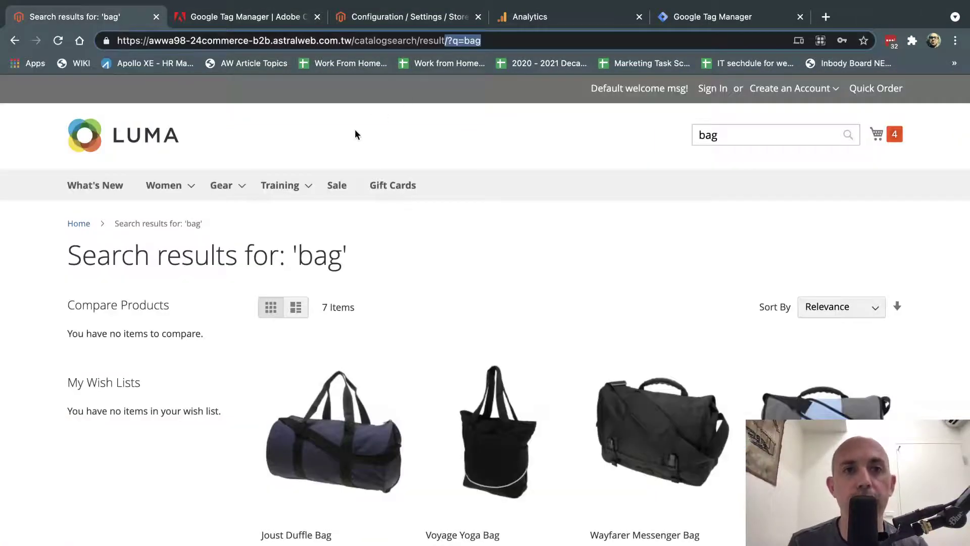
mouse_move(276, 186)
mouse_move(234, 195)
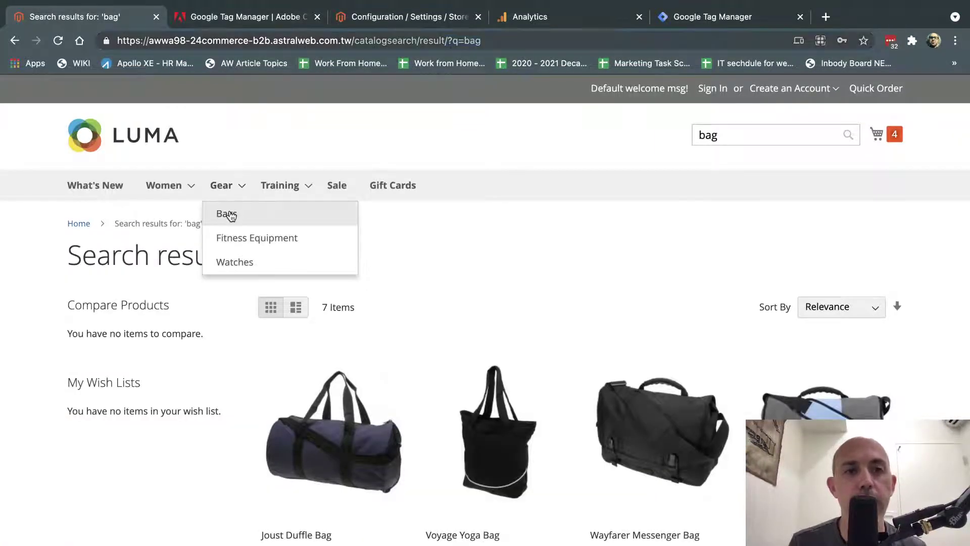
click(231, 216)
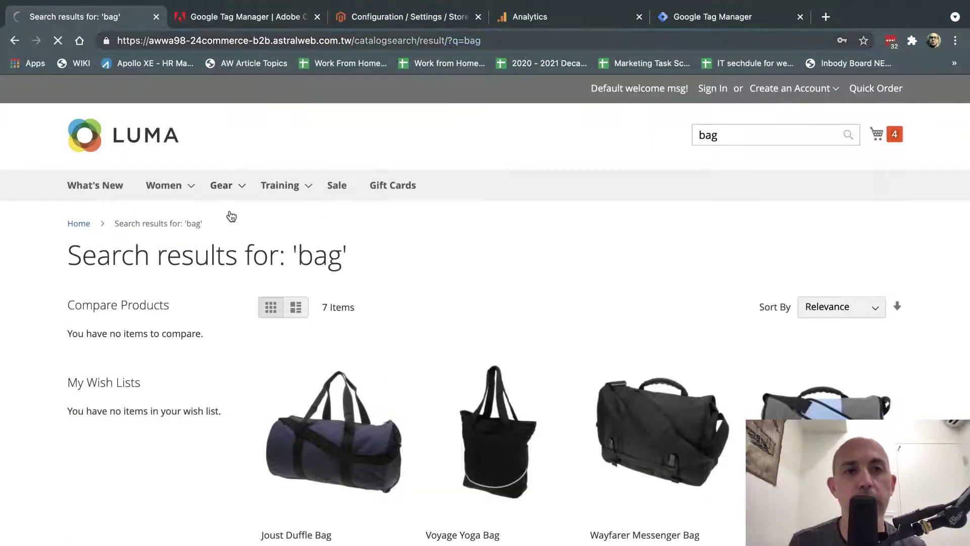
click(580, 17)
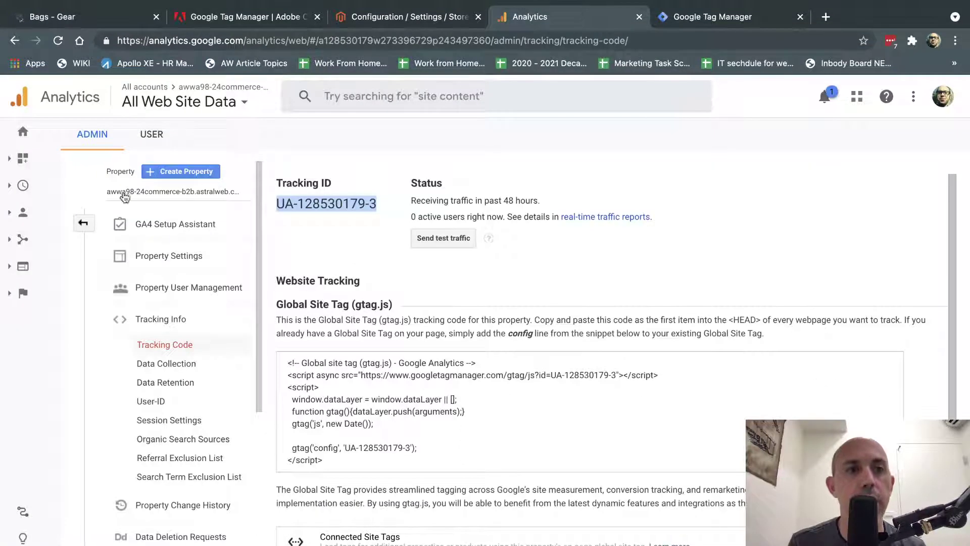
Step: Open Realtime > Content to see 1 active user on /gear/bags.html, then return to Bags
click(85, 224)
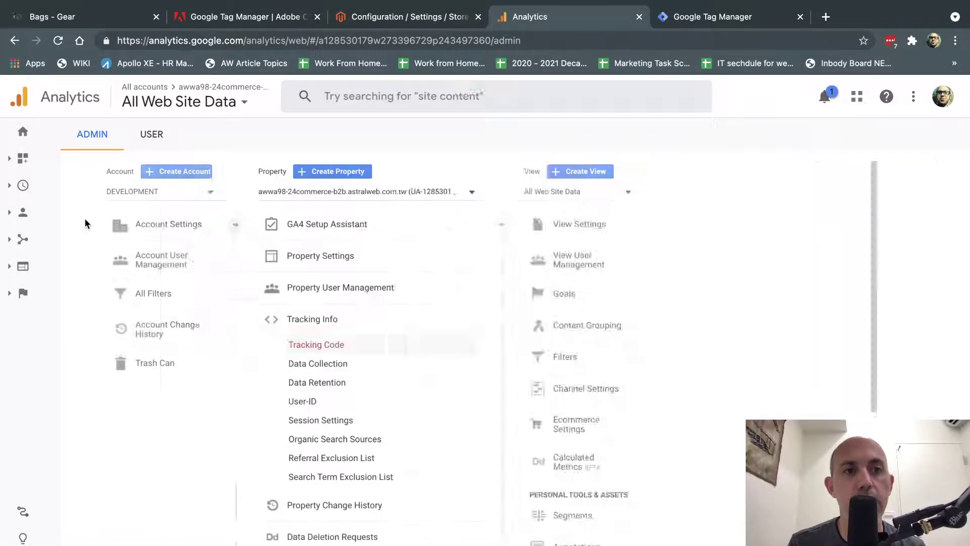
click(24, 184)
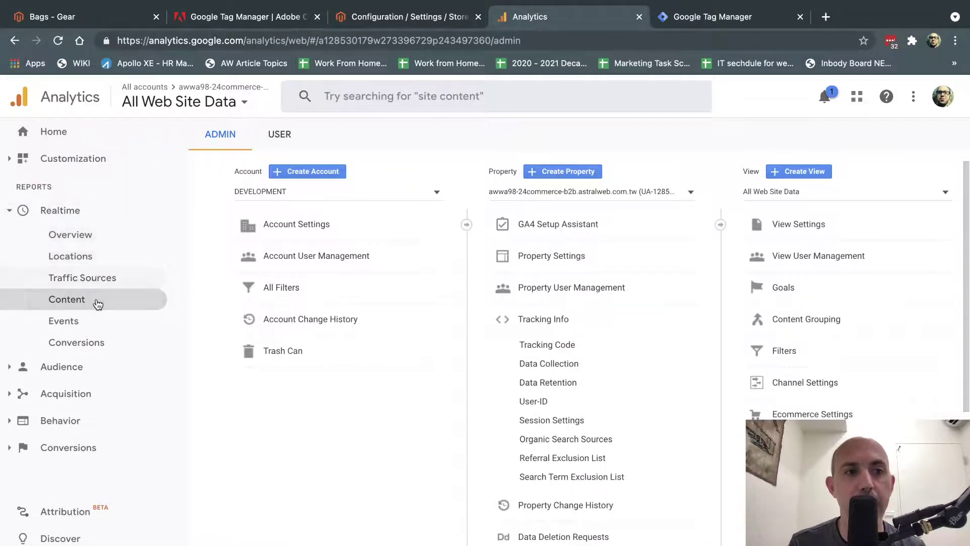
click(98, 303)
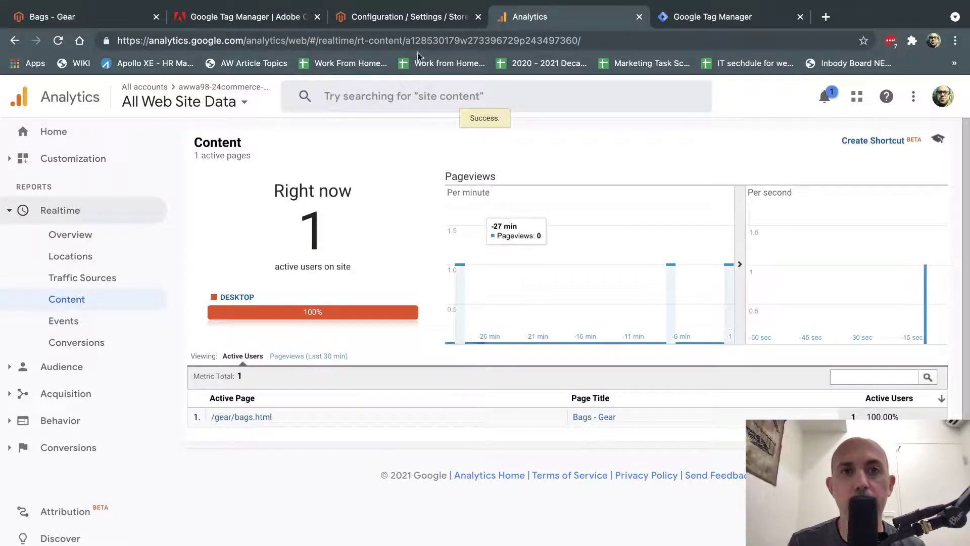
click(116, 19)
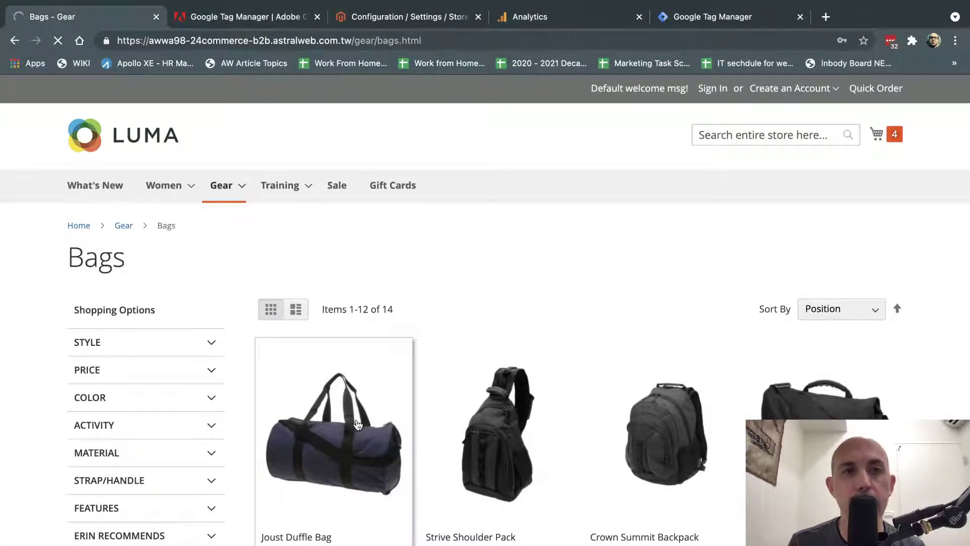
Step: Check the Joust Duffle Bag page address, then view it in the Realtime Content report
drag(353, 40, 471, 39)
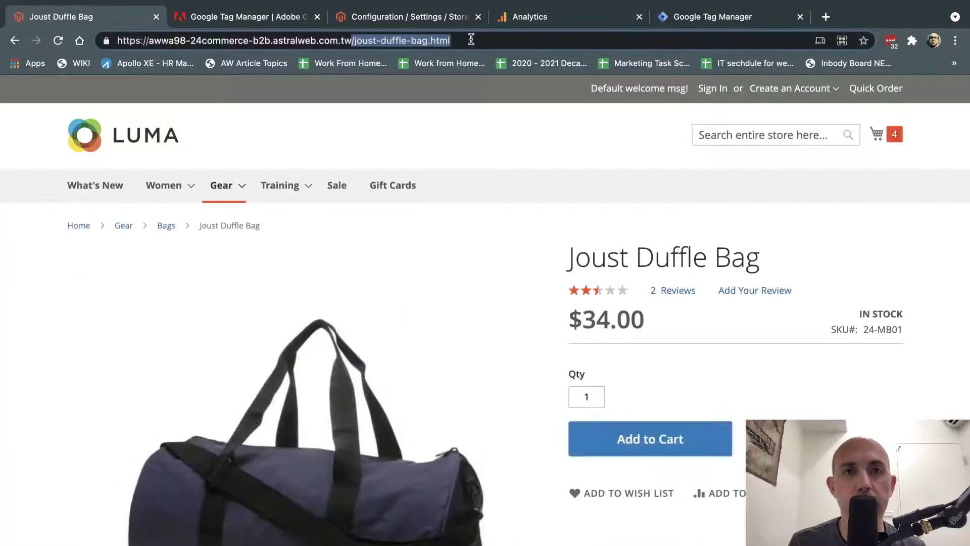
click(596, 19)
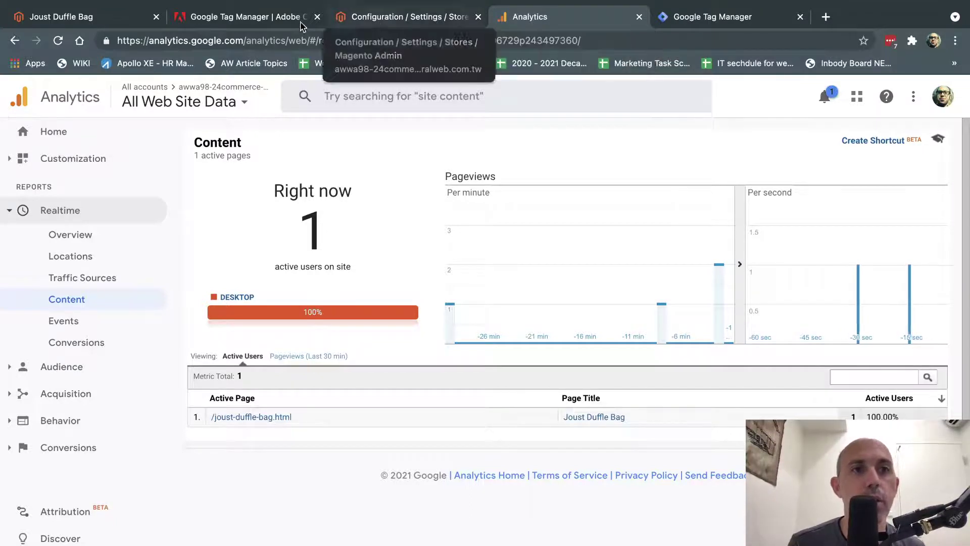
Step: Open Acquisition > All Traffic > Source/Medium with the date range set to May 24, 2021
click(98, 398)
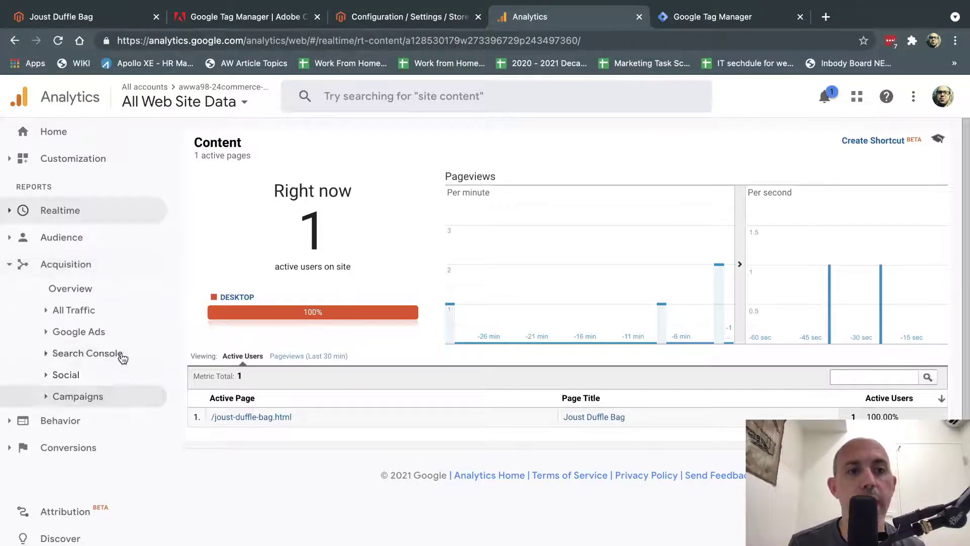
click(112, 312)
click(125, 379)
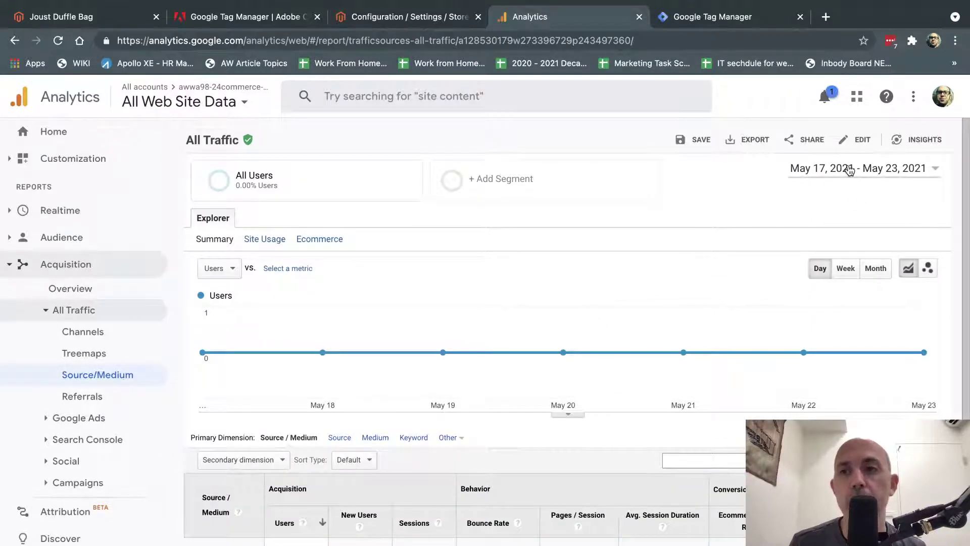
click(847, 168)
click(700, 249)
click(802, 247)
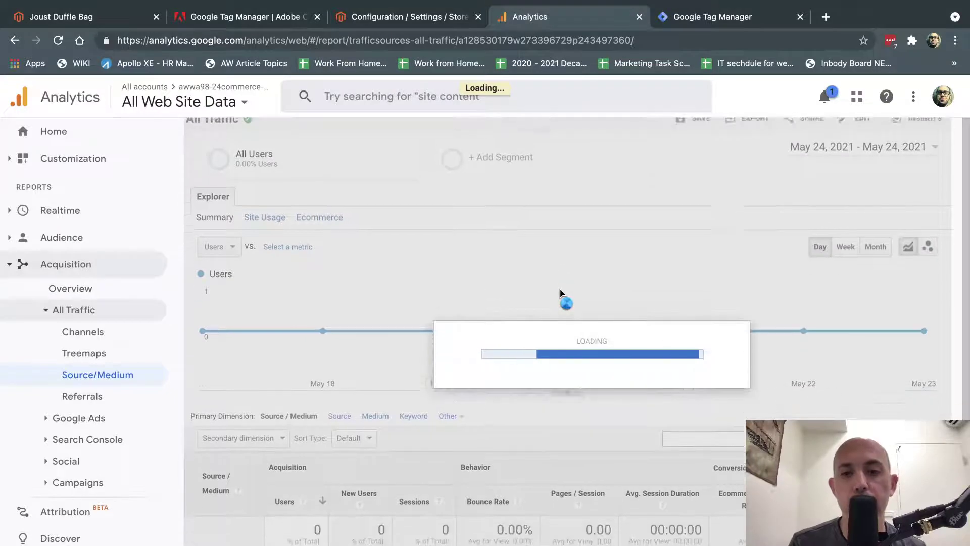
Step: Keep eCommerce as the conversion metric and expand Conversions > Ecommerce
scroll(560, 290, down, 2)
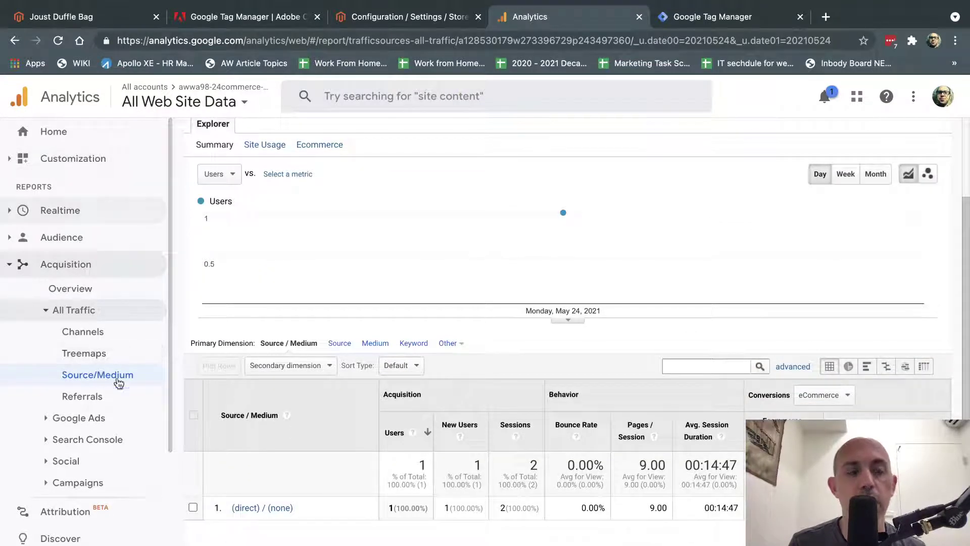
click(835, 397)
click(841, 417)
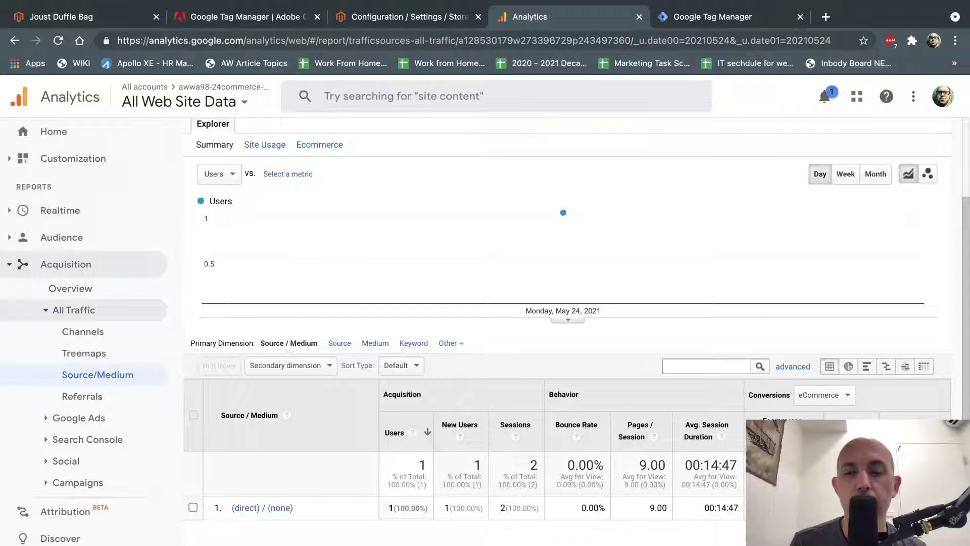
scroll(123, 411, down, 1)
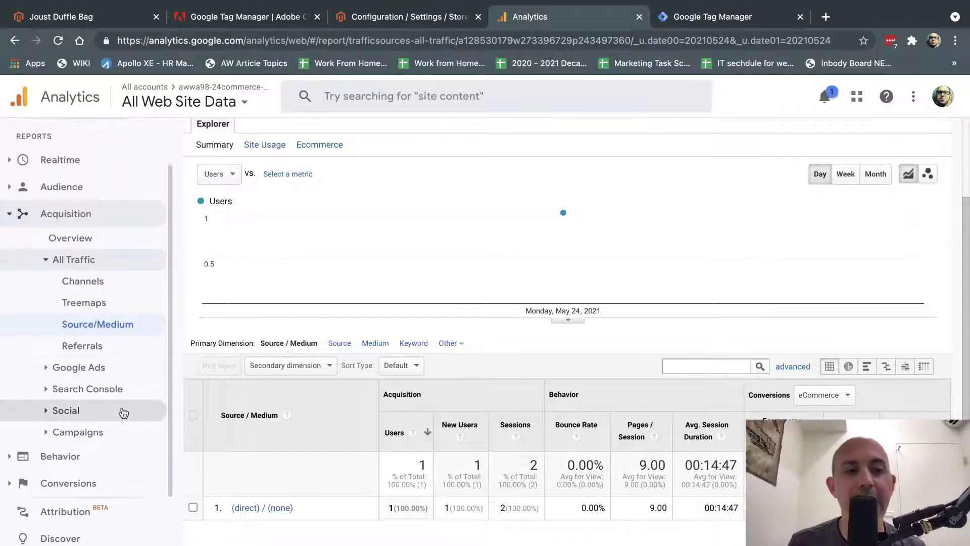
click(96, 483)
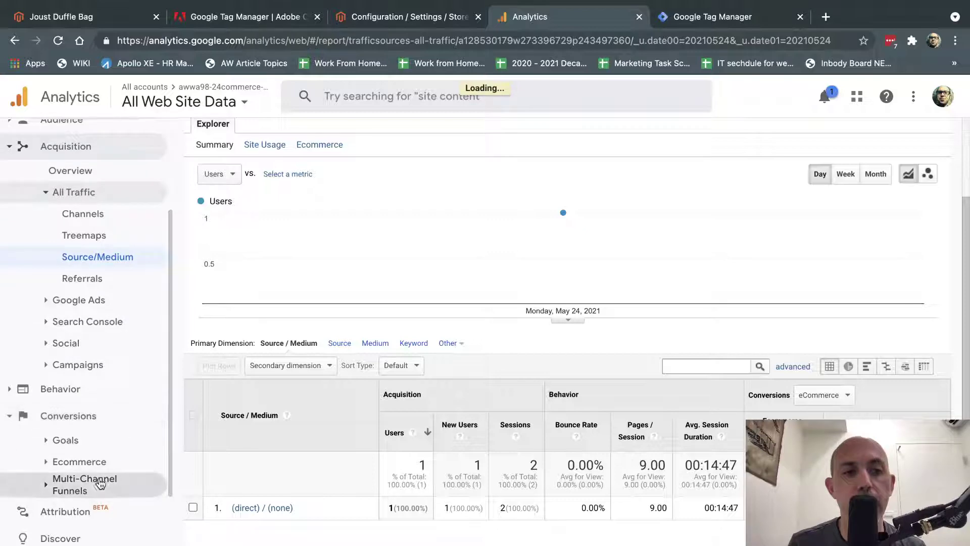
click(110, 463)
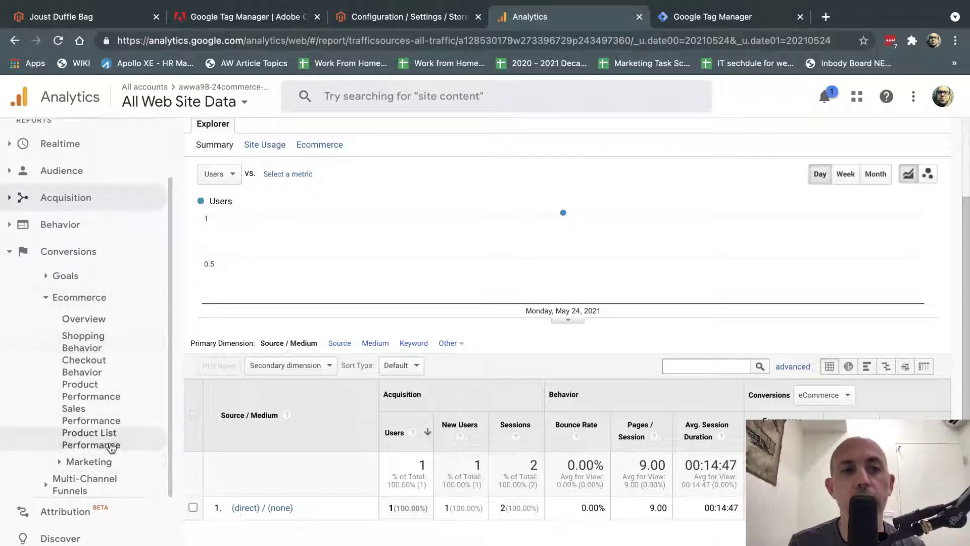
Step: View Shopping Behavior, then Checkout Behavior showing 2 shipping, 1 payment, 1 transaction
click(123, 356)
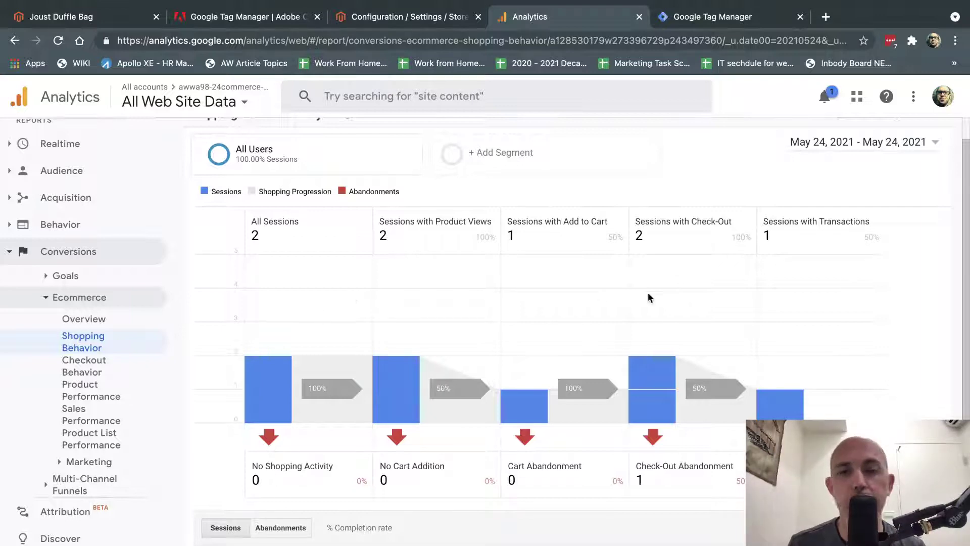
click(96, 366)
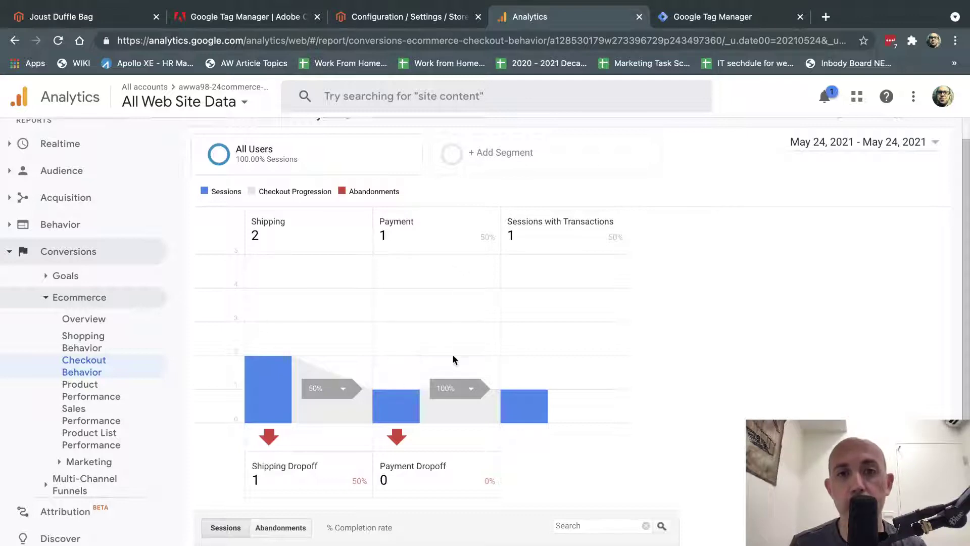
Step: Review the Product, Sales and Product List Performance ecommerce reports (52 list views, $56.25 revenue)
click(126, 387)
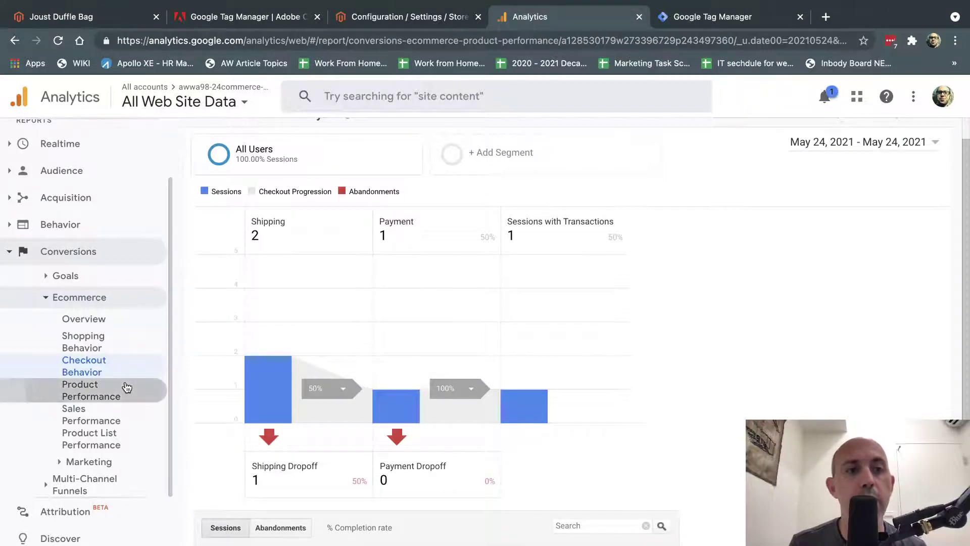
scroll(341, 417, down, 2)
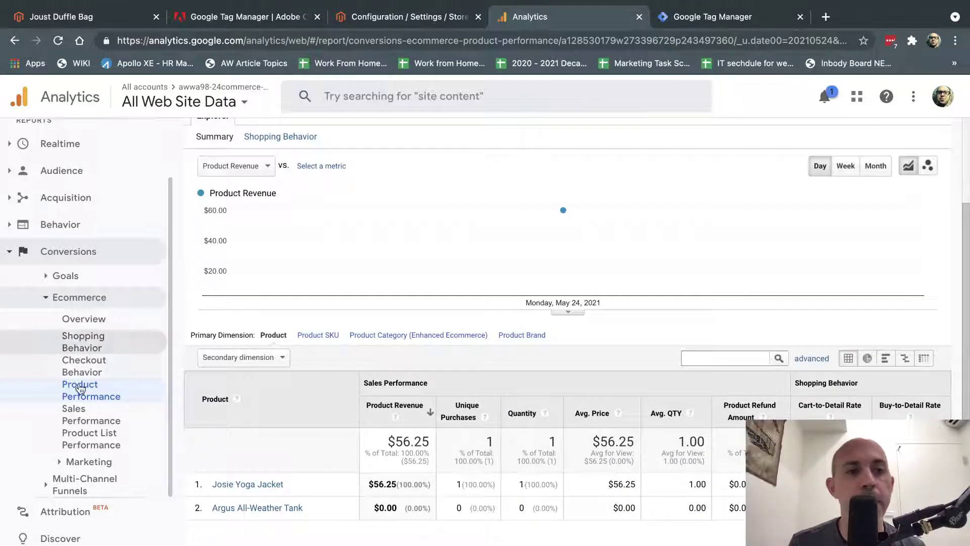
click(76, 411)
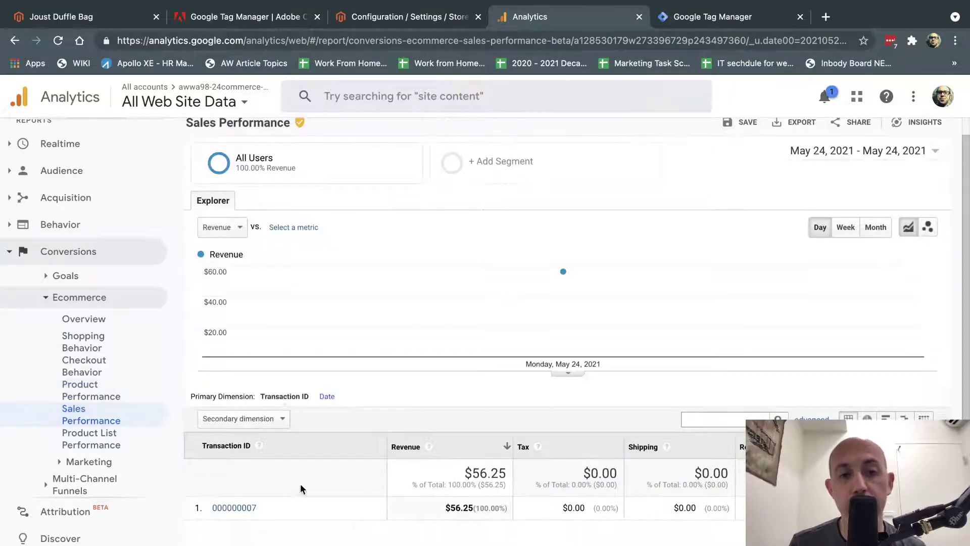
click(132, 437)
scroll(454, 459, down, 3)
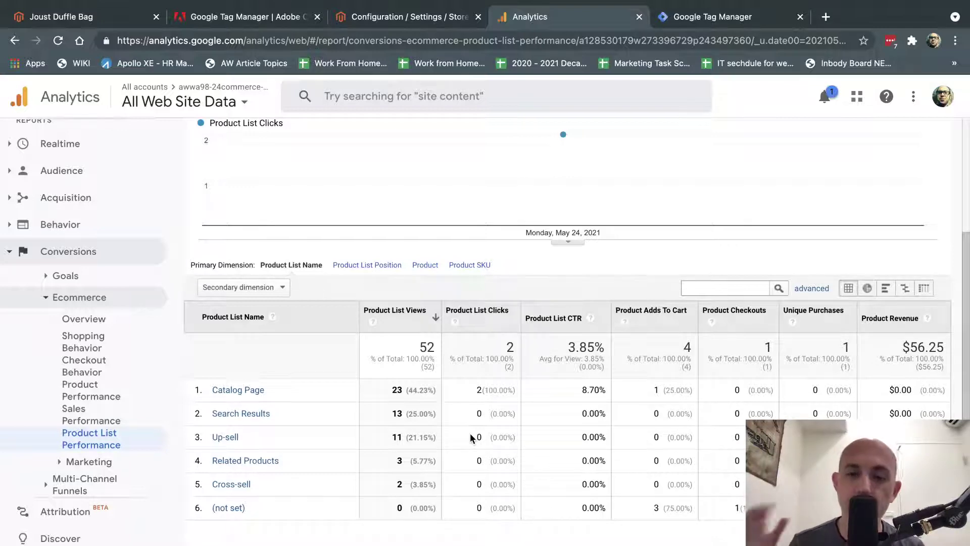
Step: In Magento's Google AdWords section, clear Use system value and set Enable to Yes
click(415, 17)
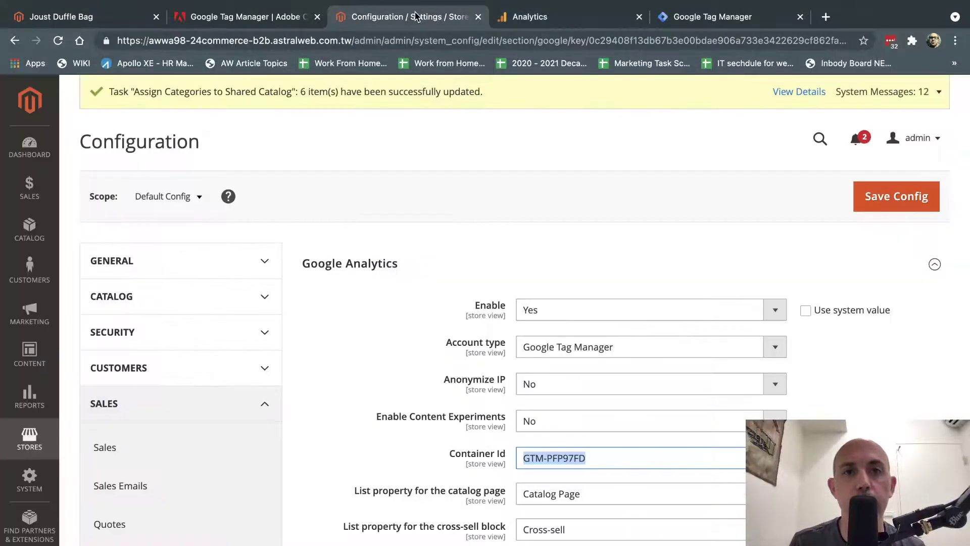
scroll(458, 384, down, 5)
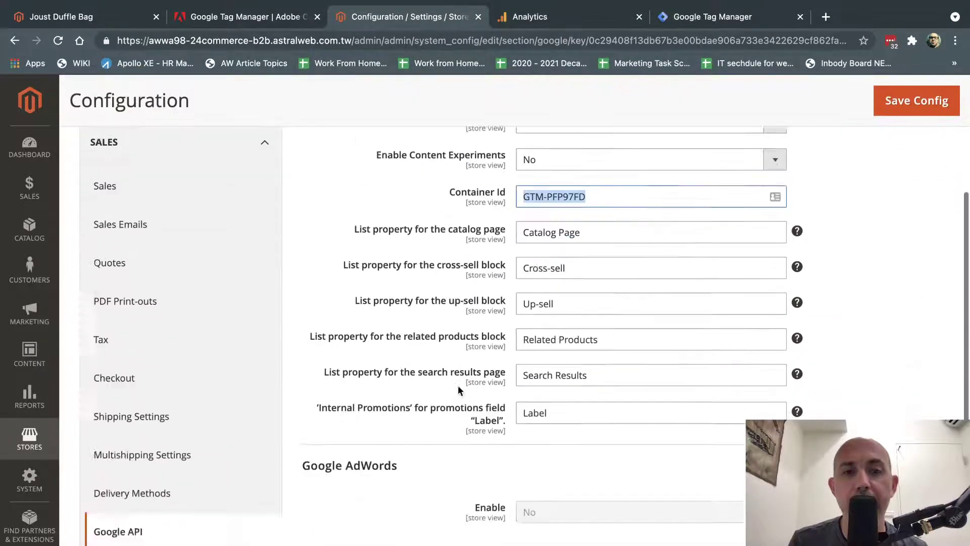
scroll(457, 385, down, 4)
right_click(439, 329)
click(439, 329)
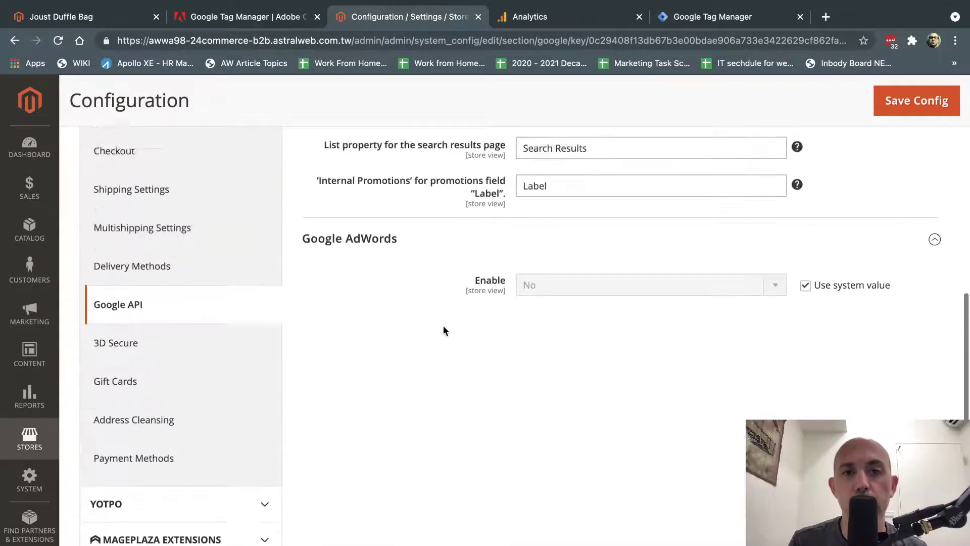
scroll(444, 328, up, 1)
click(805, 303)
click(735, 303)
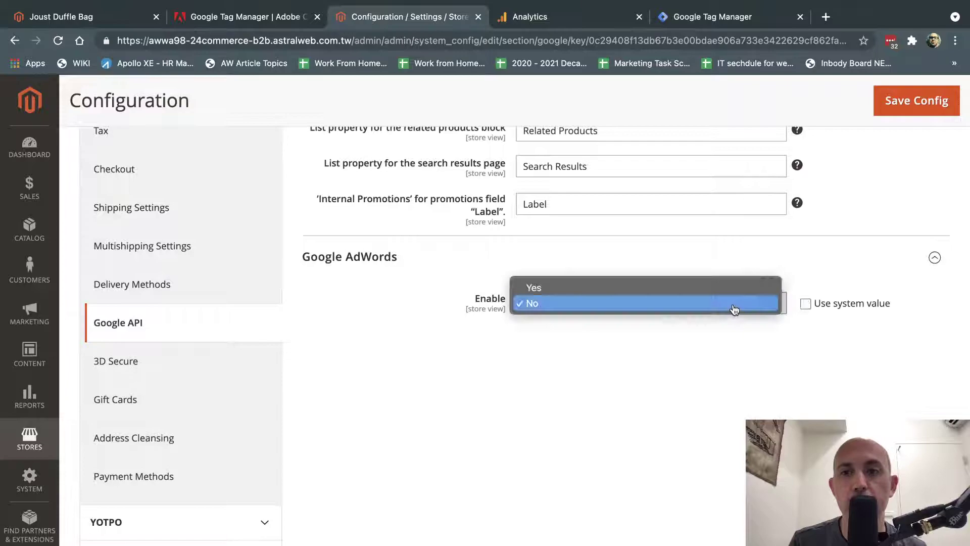
click(678, 292)
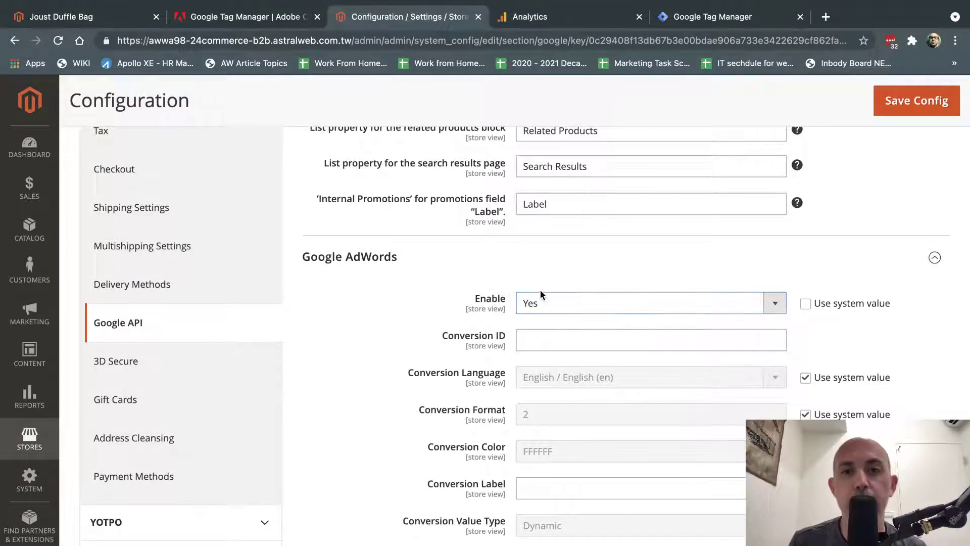
key(ctrl+Right)
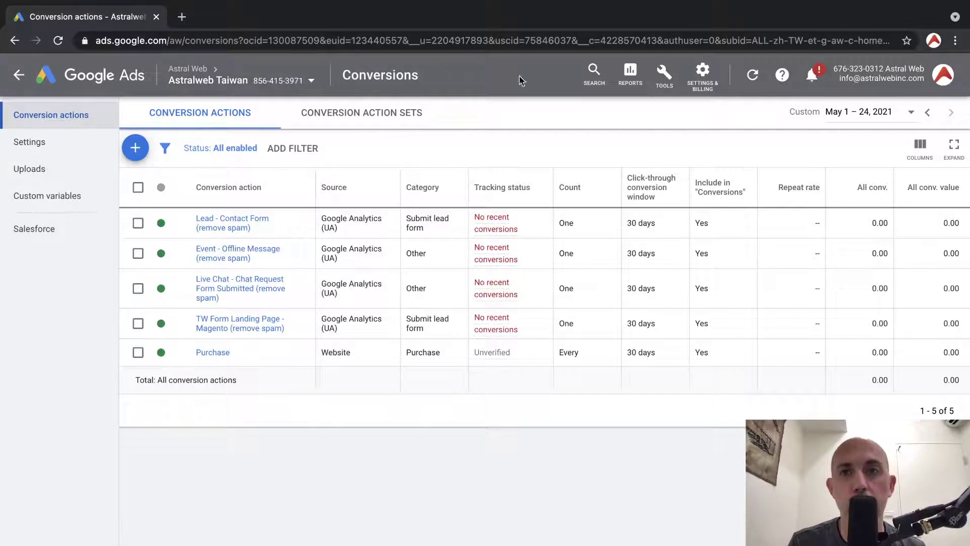
Step: Go to Tools > Measurement > Conversions in Google Ads and start a new conversion action
click(663, 77)
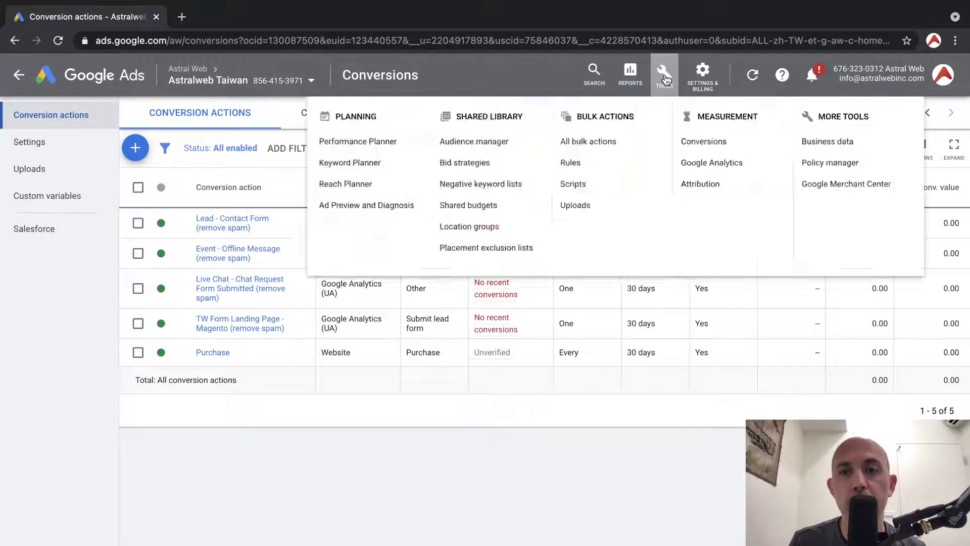
click(683, 150)
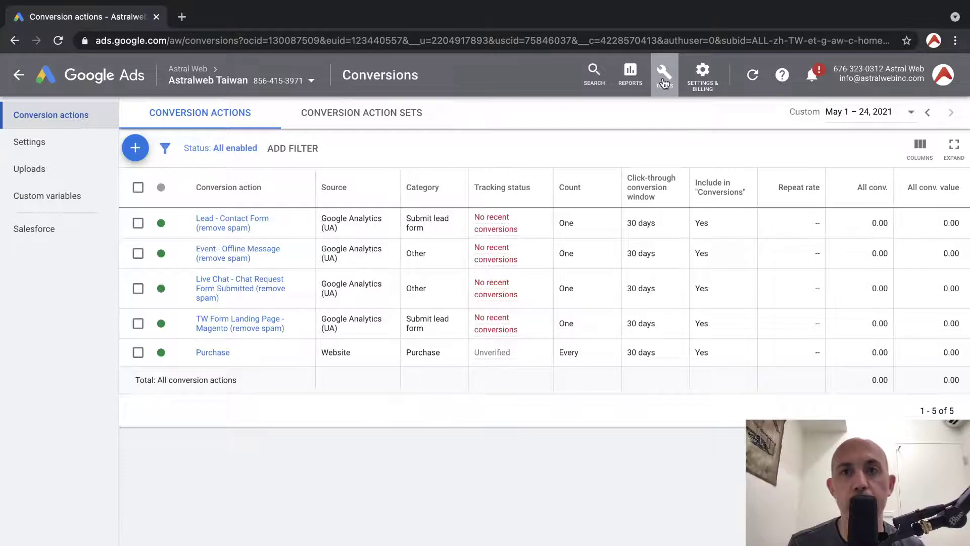
click(135, 147)
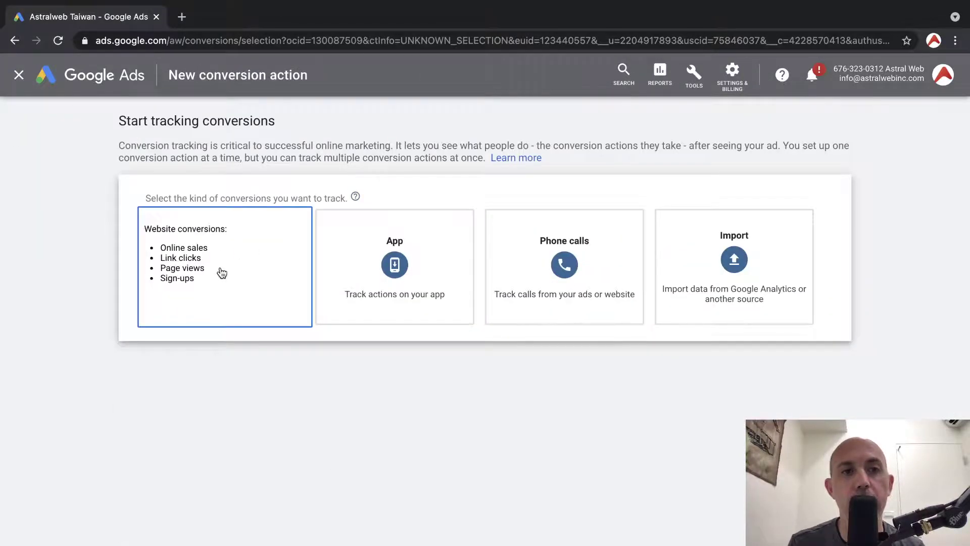
Step: Choose Website conversions and set the conversion category to Purchase
click(223, 273)
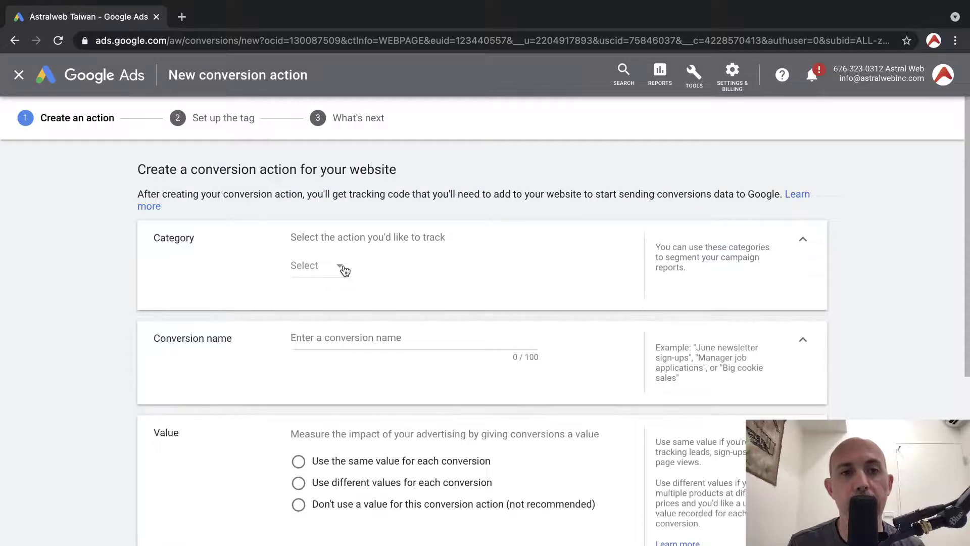
click(345, 268)
click(336, 306)
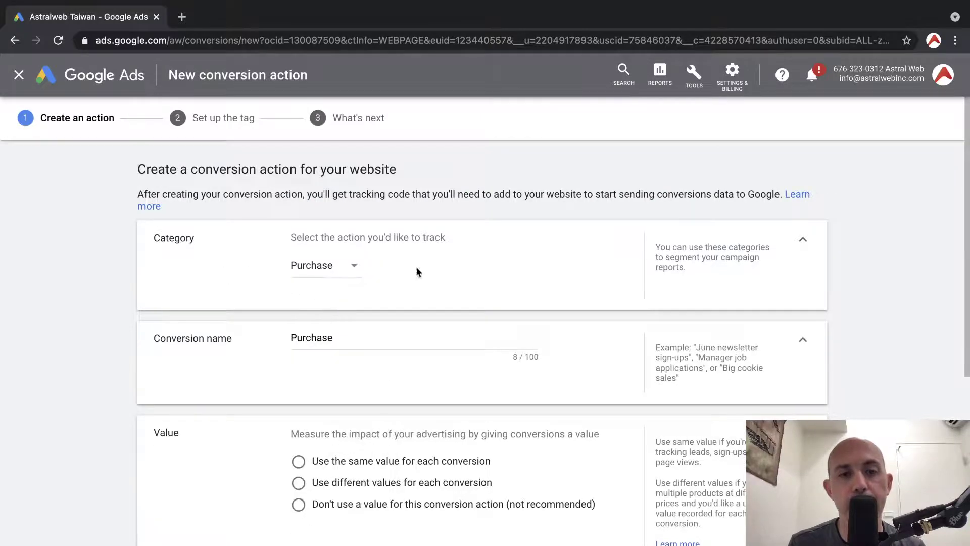
Step: Select 'Use different values for each conversion' and review the Enhanced CPC setting
scroll(374, 390, down, 2)
scroll(375, 390, down, 1)
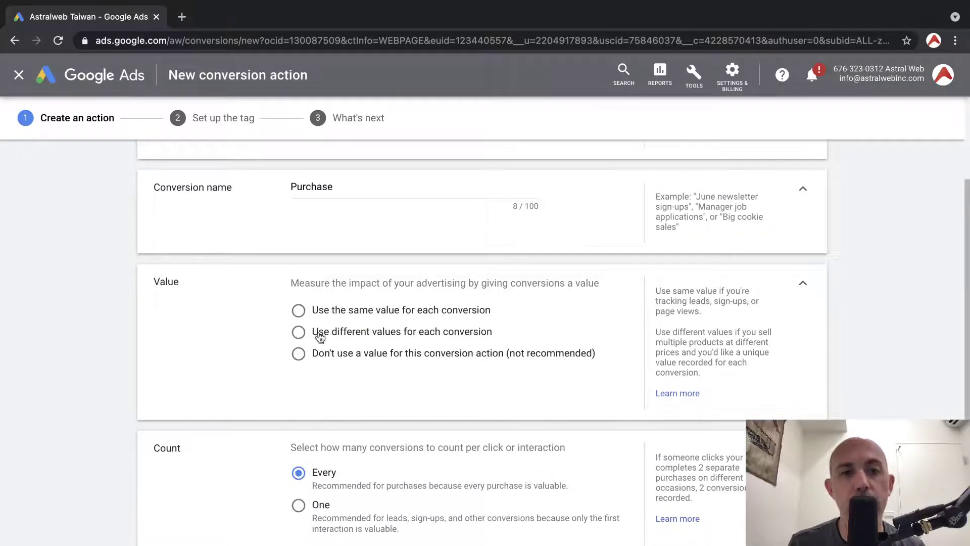
click(326, 333)
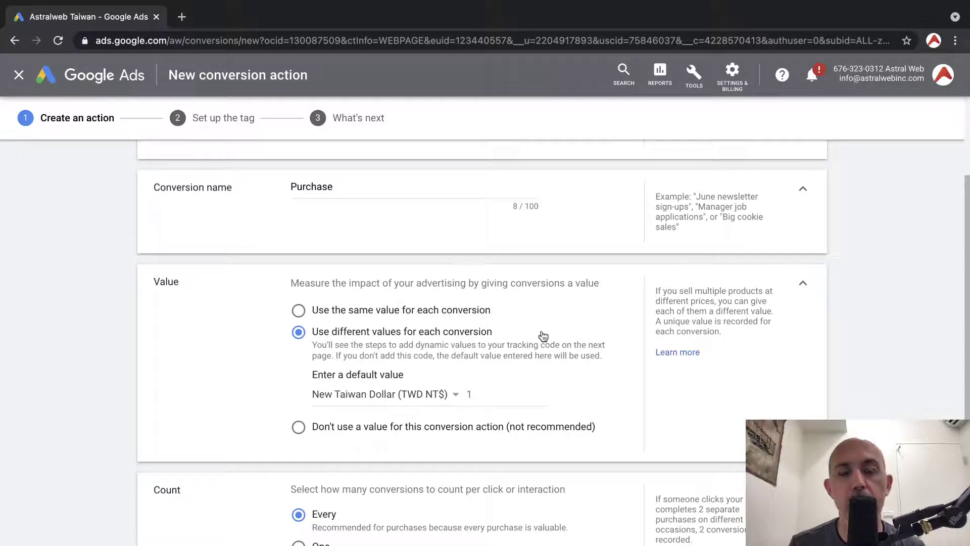
drag(542, 336, 314, 341)
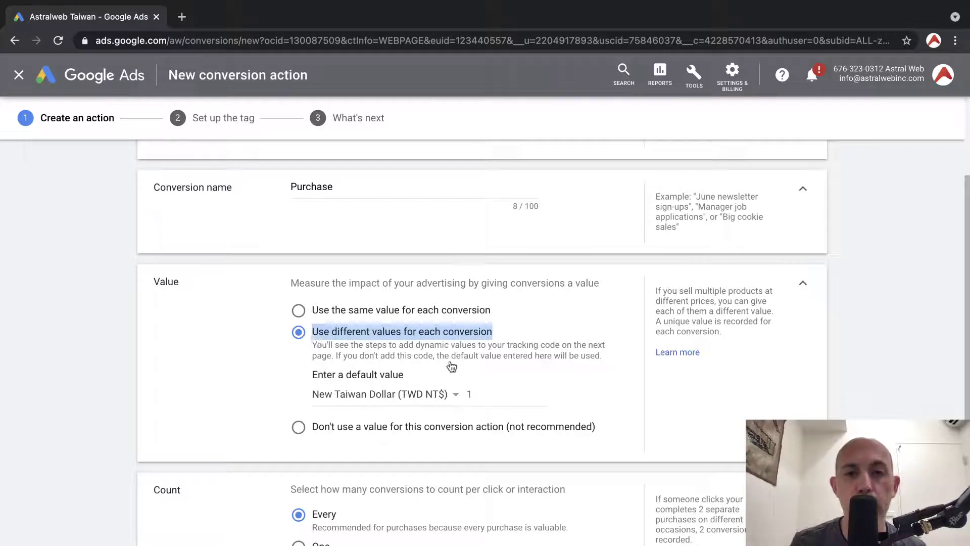
scroll(455, 368, down, 6)
scroll(422, 429, down, 1)
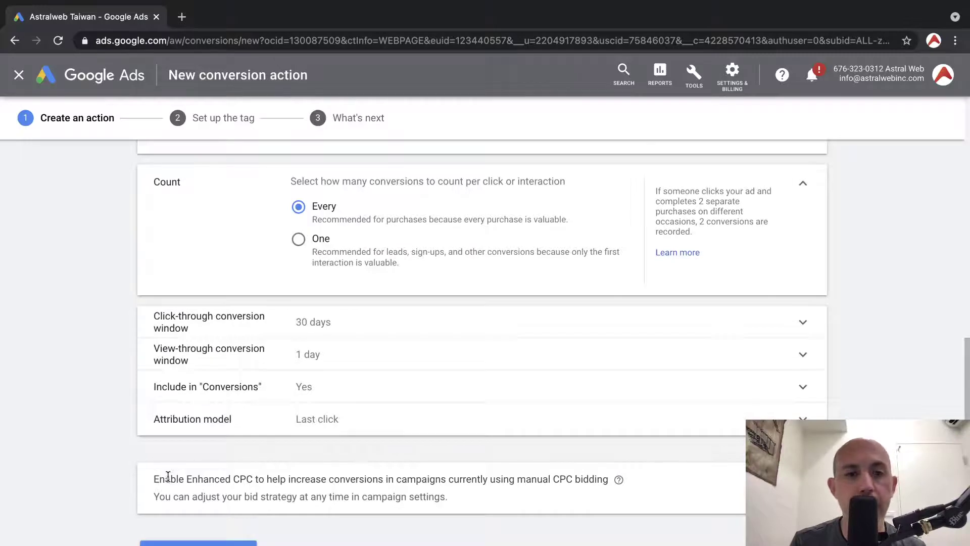
drag(170, 478, 580, 478)
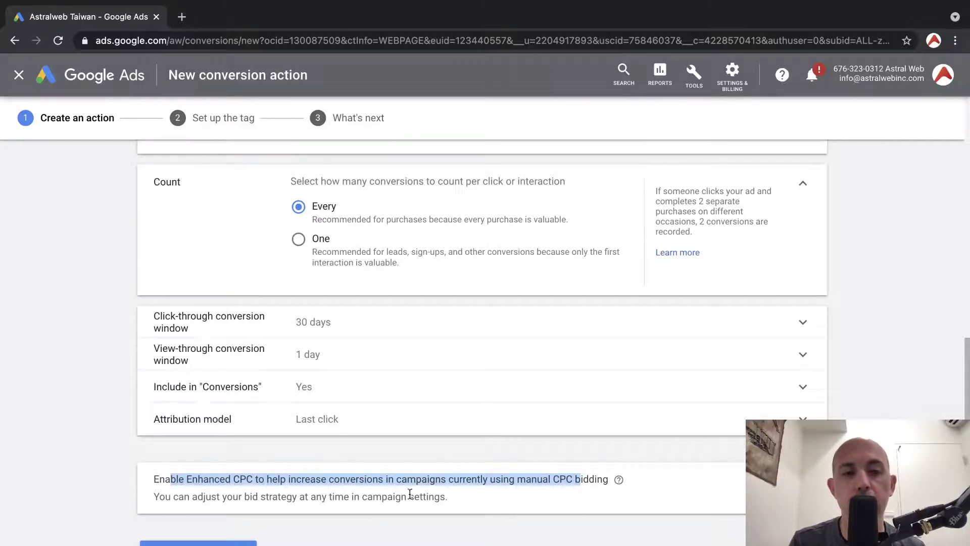
scroll(409, 494, up, 1)
scroll(367, 505, up, 15)
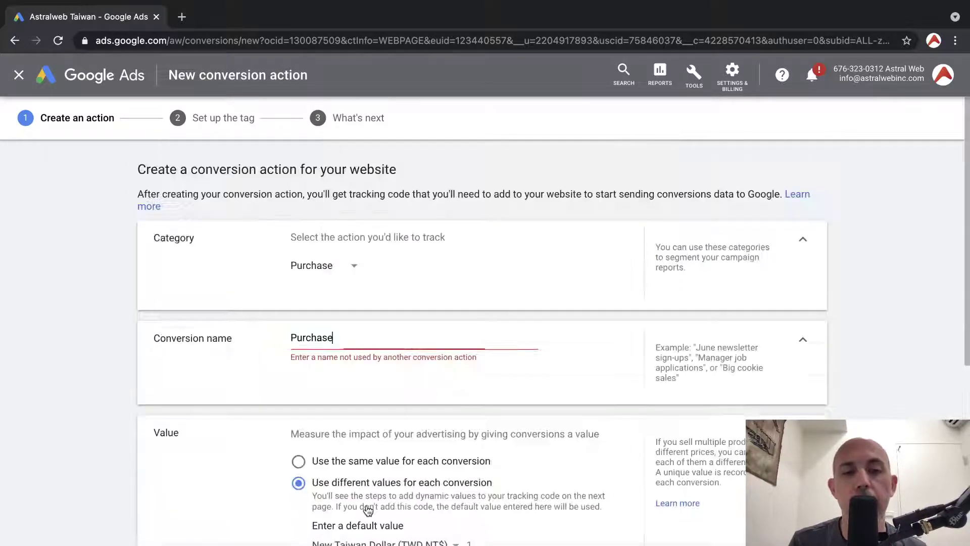
Step: Rename the conversion action to 'Purchase2' so it is unique
click(389, 338)
text(2)
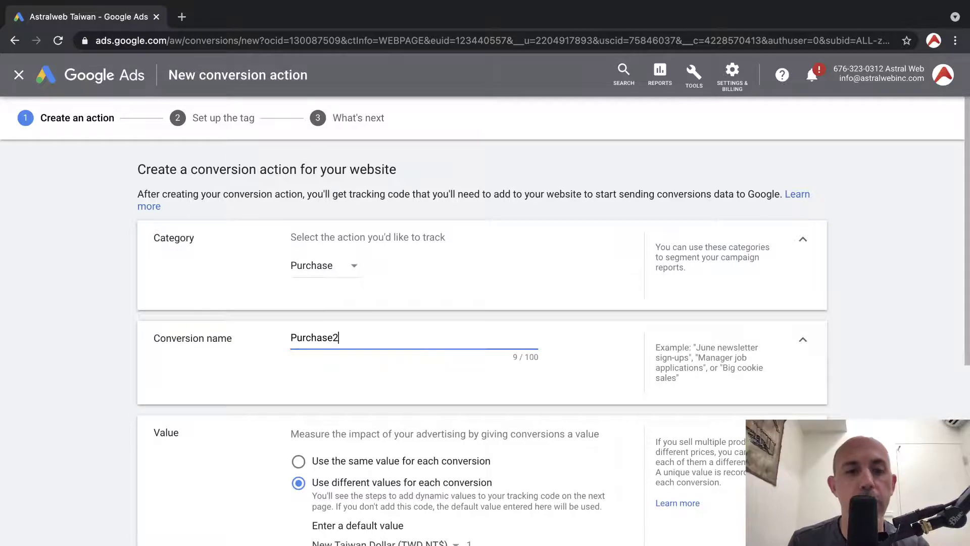
right_click(412, 383)
scroll(457, 299, down, 8)
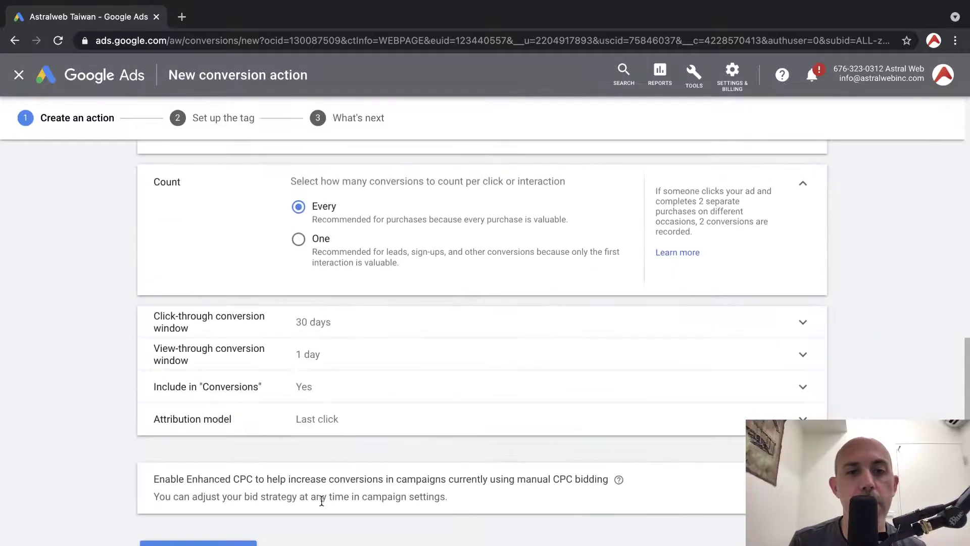
scroll(321, 497, up, 1)
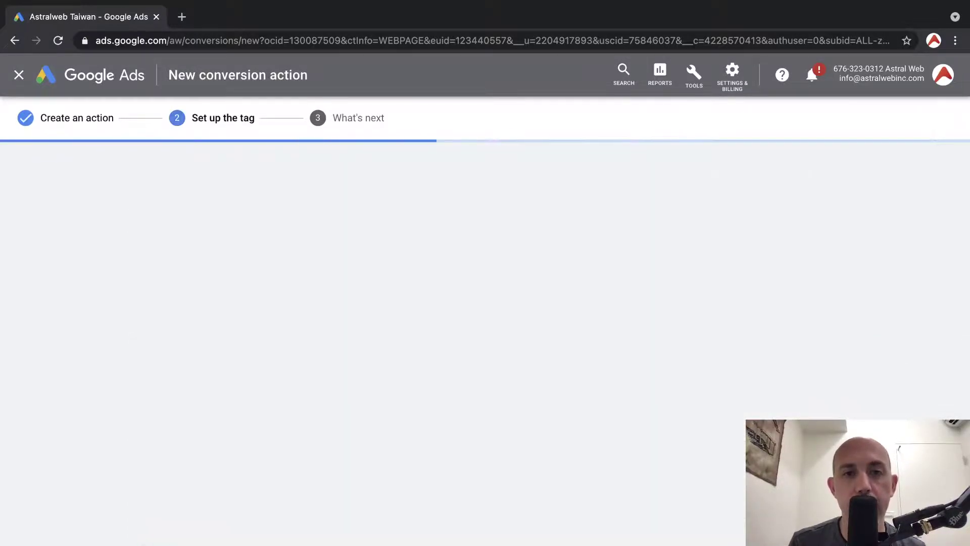
Step: Choose Google Tag Manager setup and paste the conversion ID into Magento's Conversion ID field
click(548, 246)
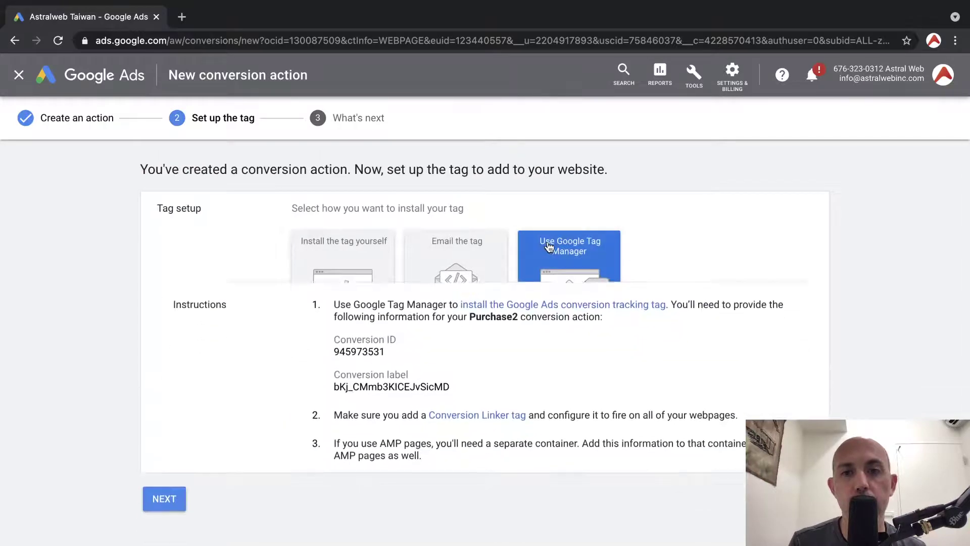
drag(334, 334, 398, 338)
key(super+c)
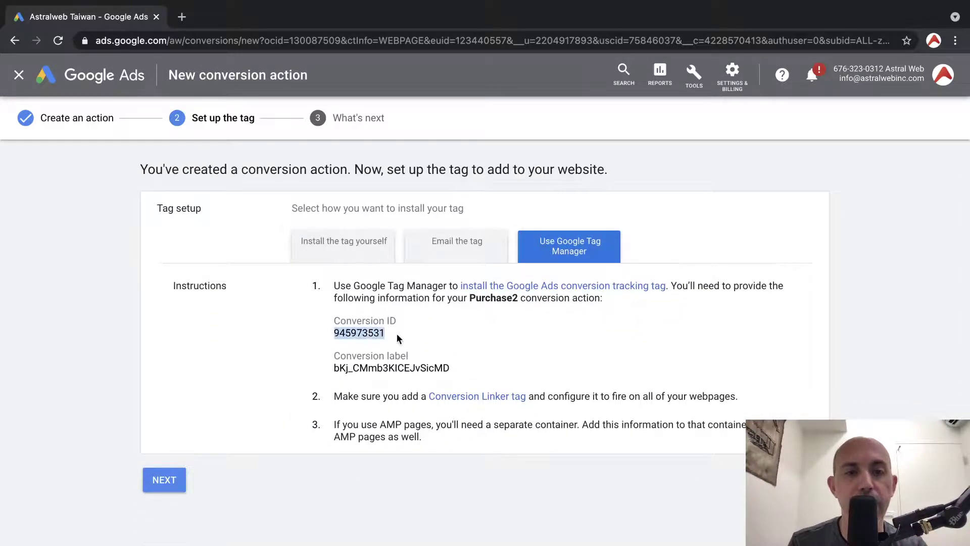
key(ctrl+Left)
click(552, 340)
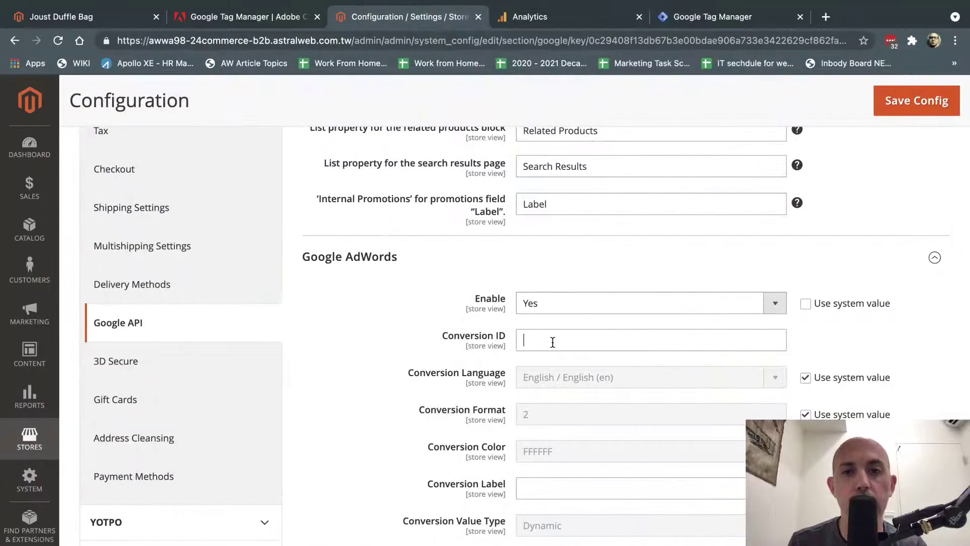
key(super+v)
key(ctrl+Right)
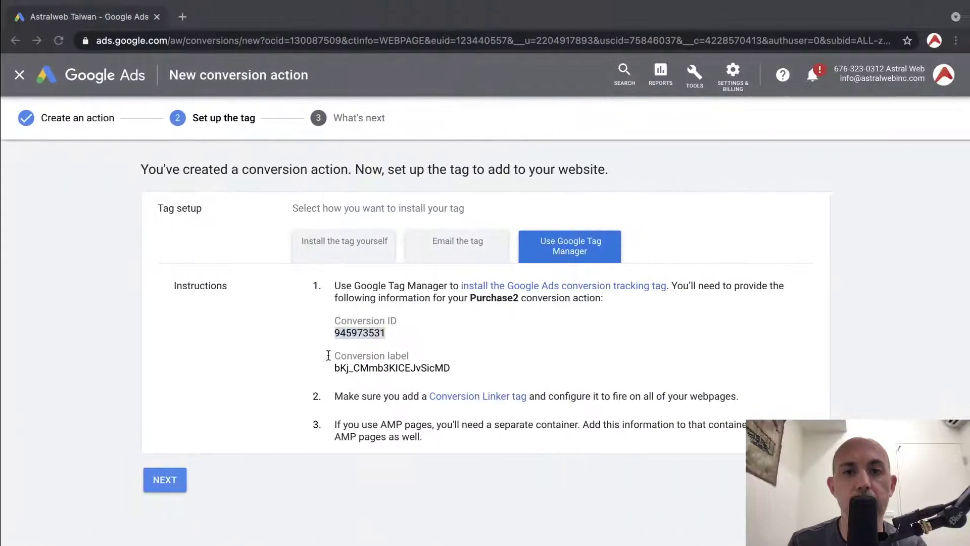
Step: Copy the conversion label into Magento's Google AdWords Conversion Label field
drag(334, 369, 465, 375)
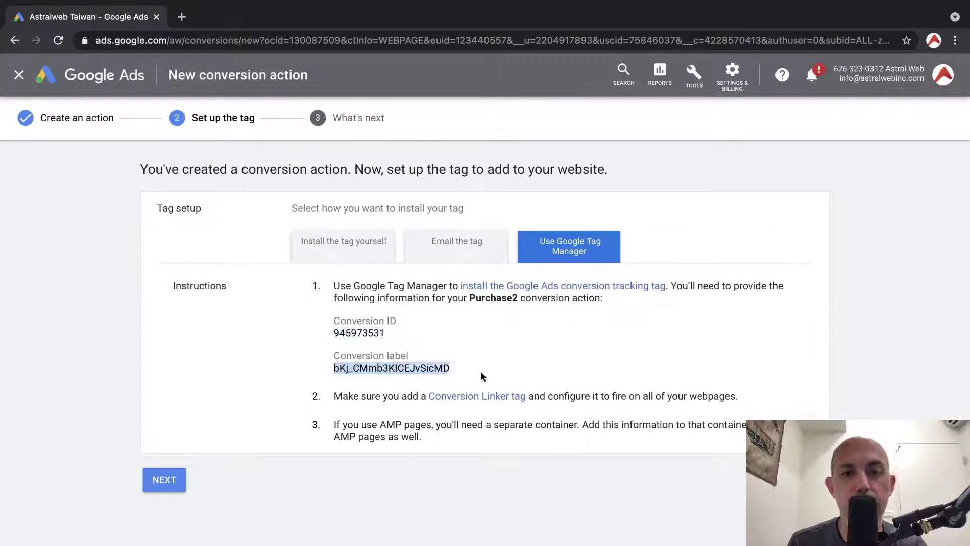
key(ctrl+Left)
scroll(539, 426, down, 2)
click(587, 404)
text(bKj_CMmb3KICEJvSicMD)
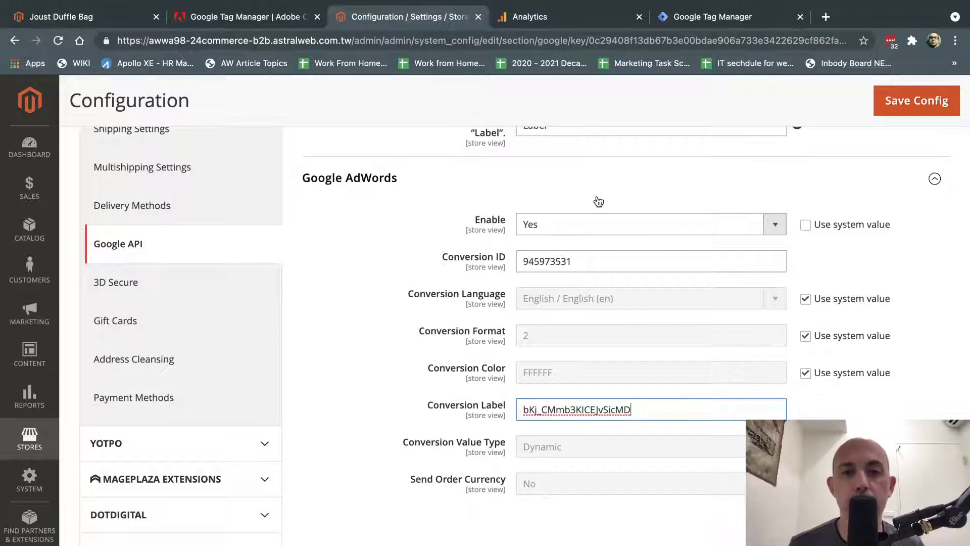
Step: Return to the Product List Performance report, where Catalog Page leads with 23 list views and 2 clicks
click(704, 13)
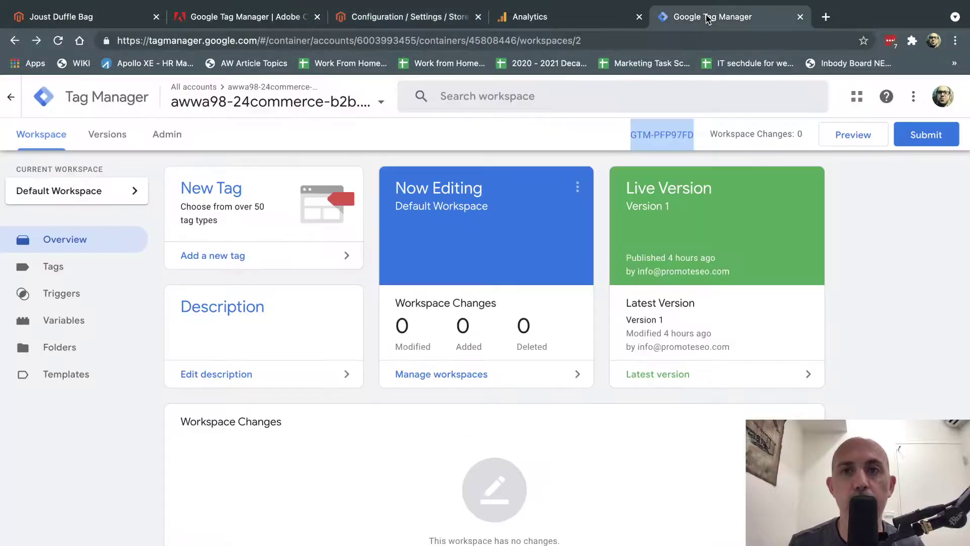
click(581, 24)
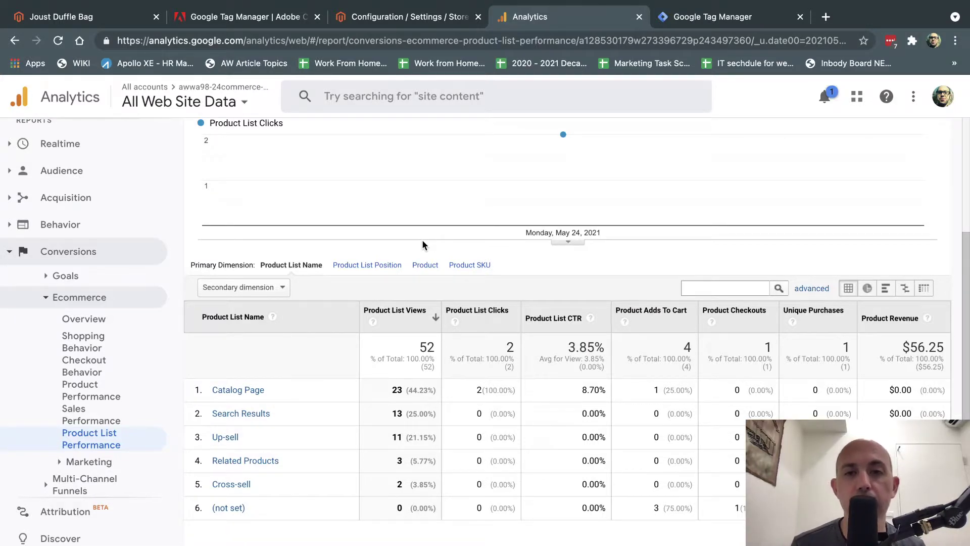
mouse_move(573, 4)
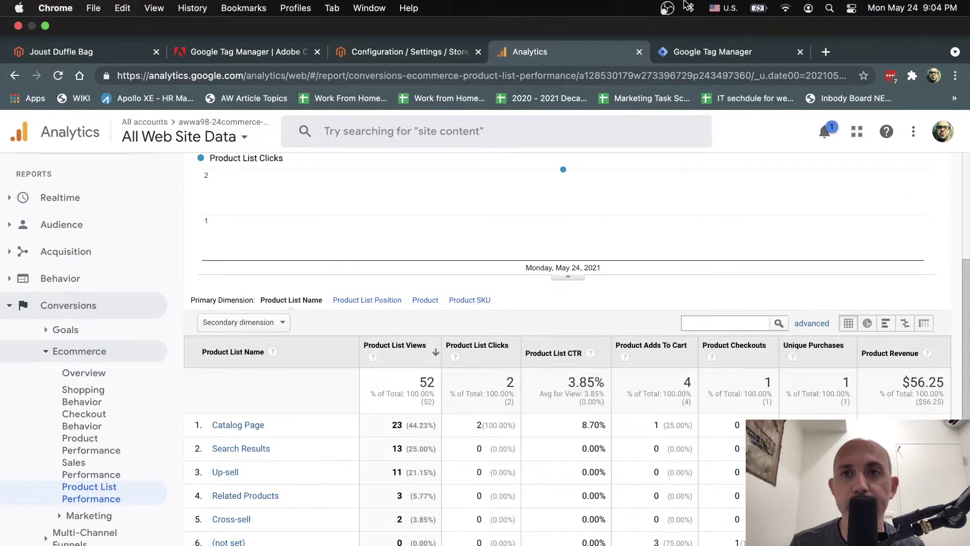